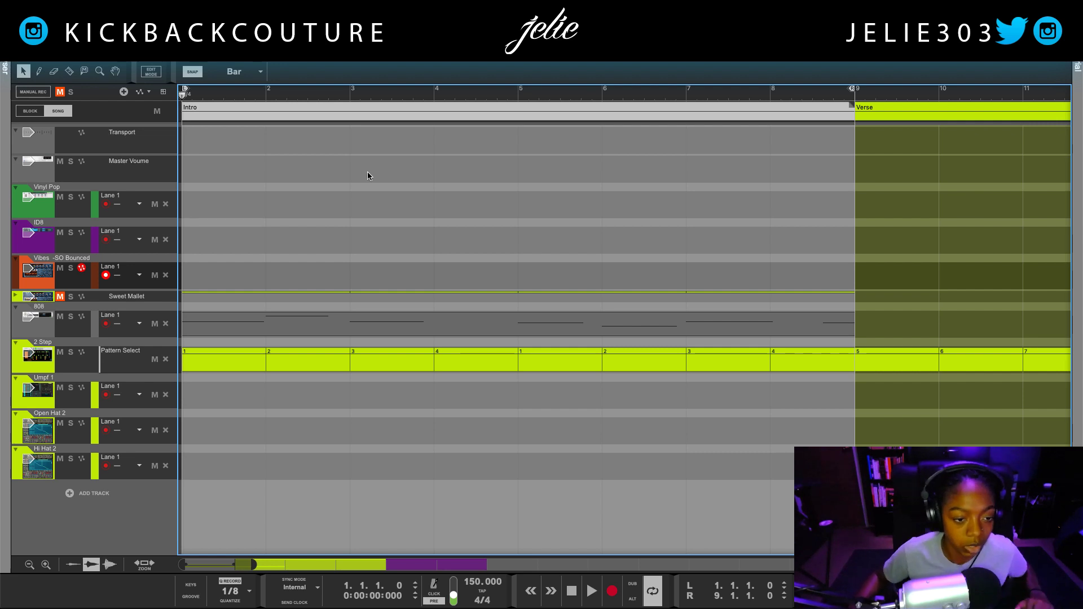
# Step: Play the Intro section and inspect the bounced Vibes Dr.OctoRex device in the rack
pyautogui.press('space')
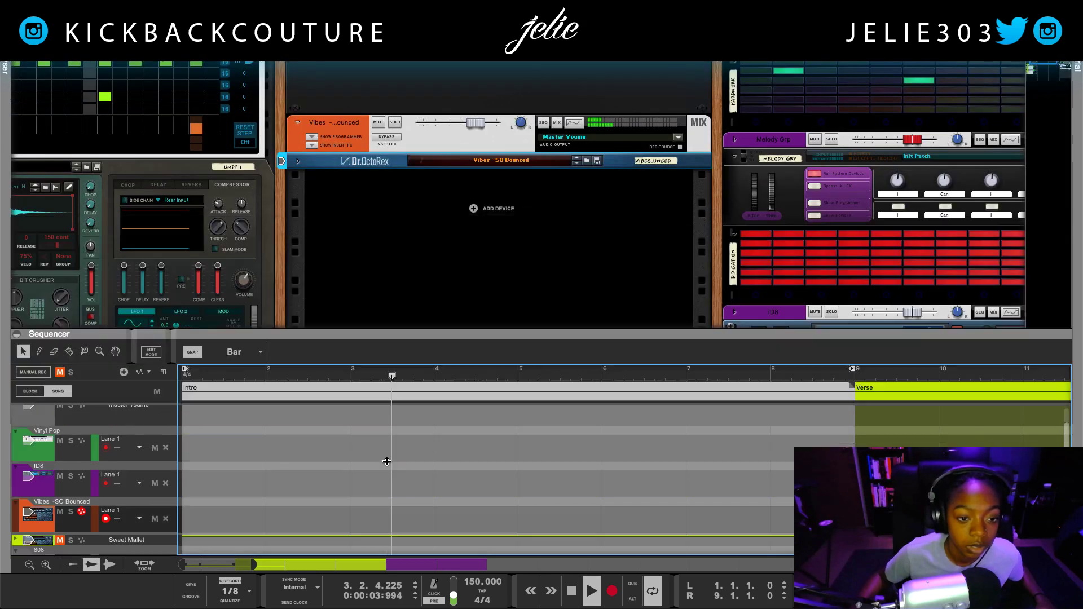
pyautogui.press('F6')
pyautogui.click(348, 146)
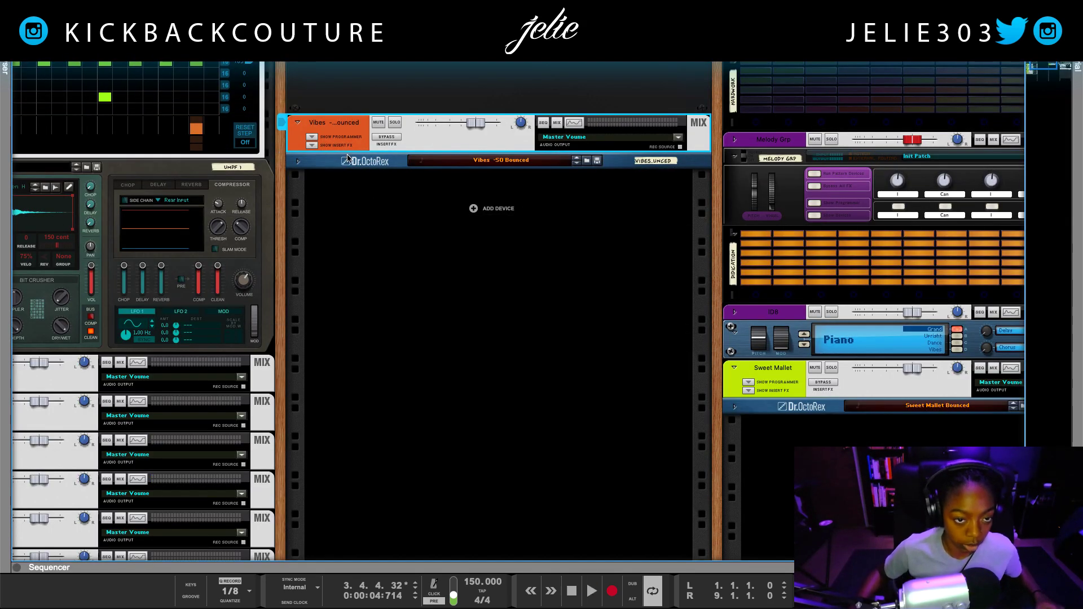
# Step: Find Sweet Mallet.repatch among the Plucks & Mallets bells in Reason Sounds and add it to the rack as a new instrument
pyautogui.click(121, 220)
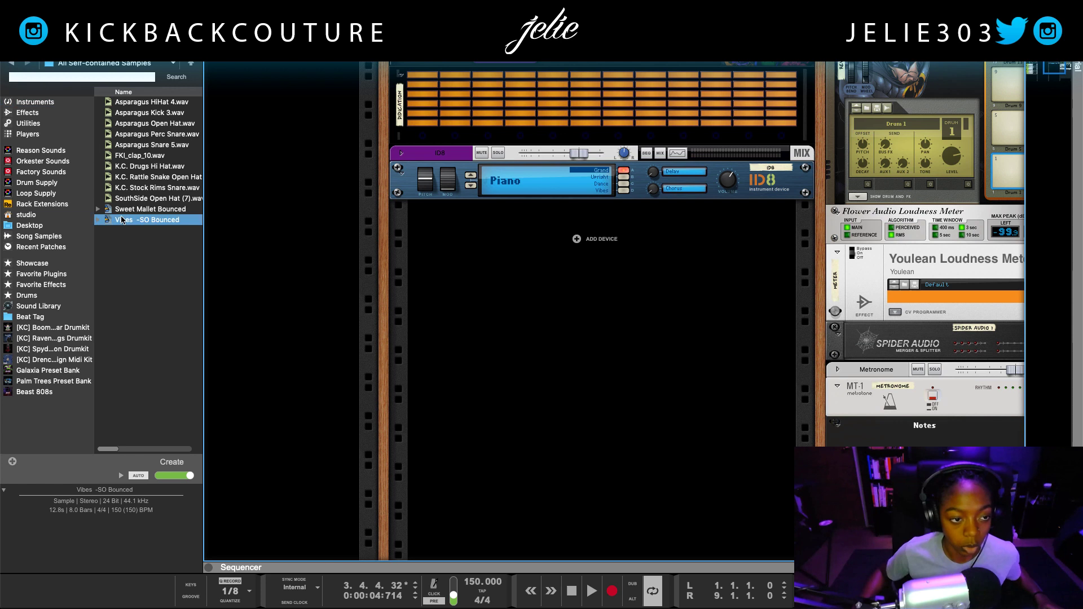
pyautogui.click(61, 149)
pyautogui.click(168, 134)
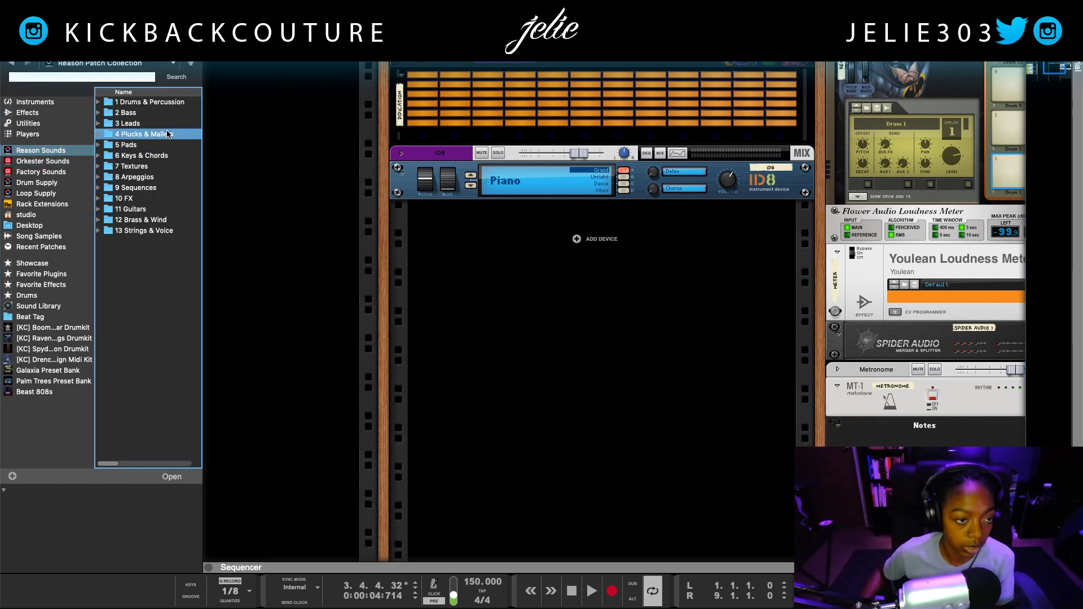
pyautogui.doubleClick(167, 134)
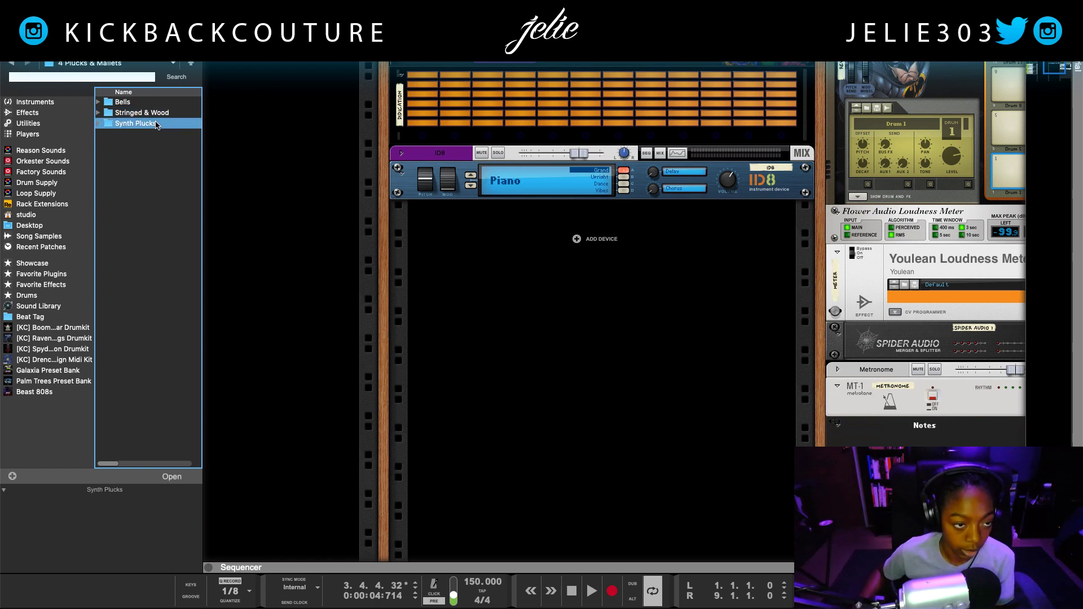
pyautogui.doubleClick(123, 101)
pyautogui.scroll(-5, 153, 224)
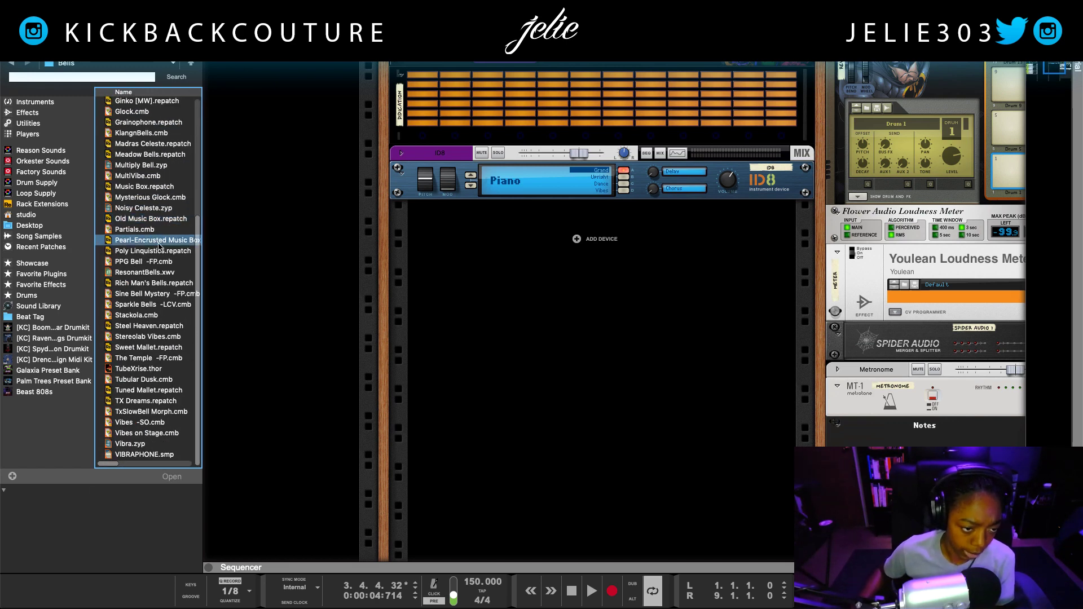
pyautogui.moveTo(148, 347); pyautogui.dragTo(516, 328)
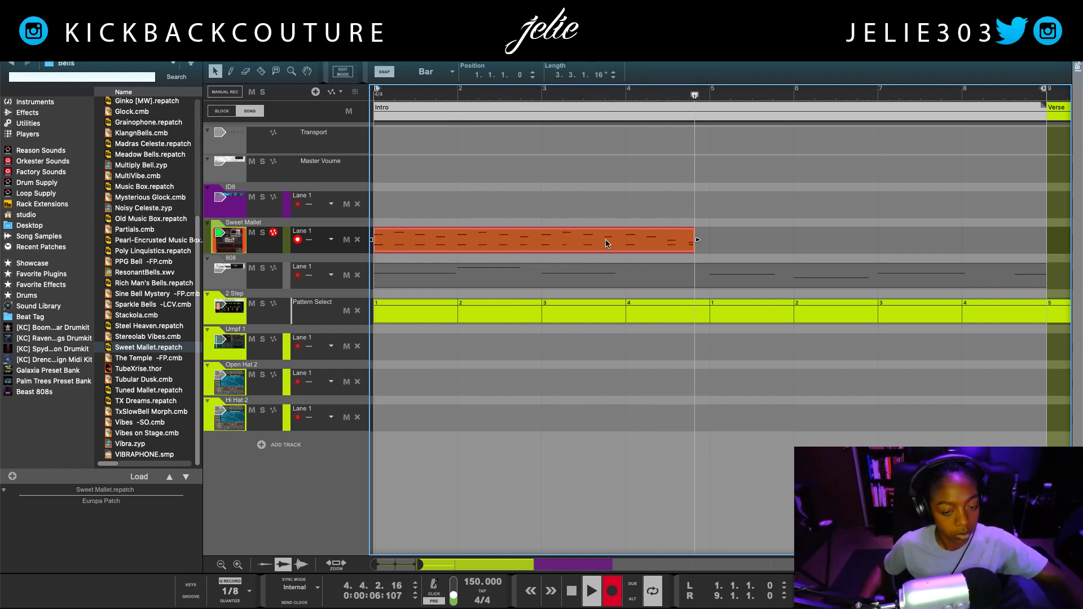
# Step: Finish the first Sweet Mallet recording, trim its clip to 4 bars, and record a second clip from bar 5
pyautogui.press('space')
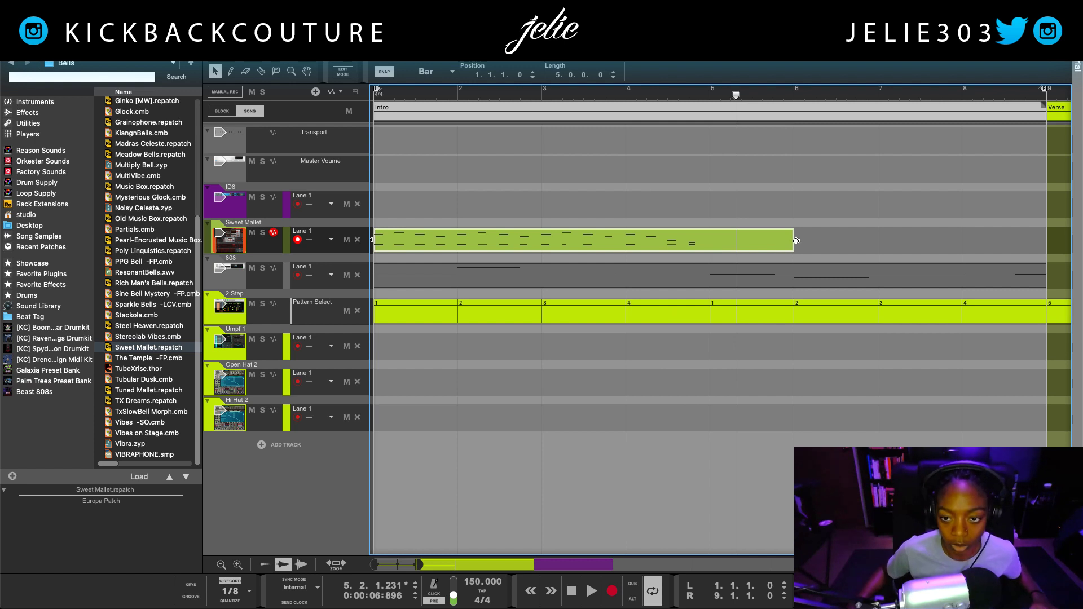
pyautogui.moveTo(793, 241); pyautogui.dragTo(709, 247)
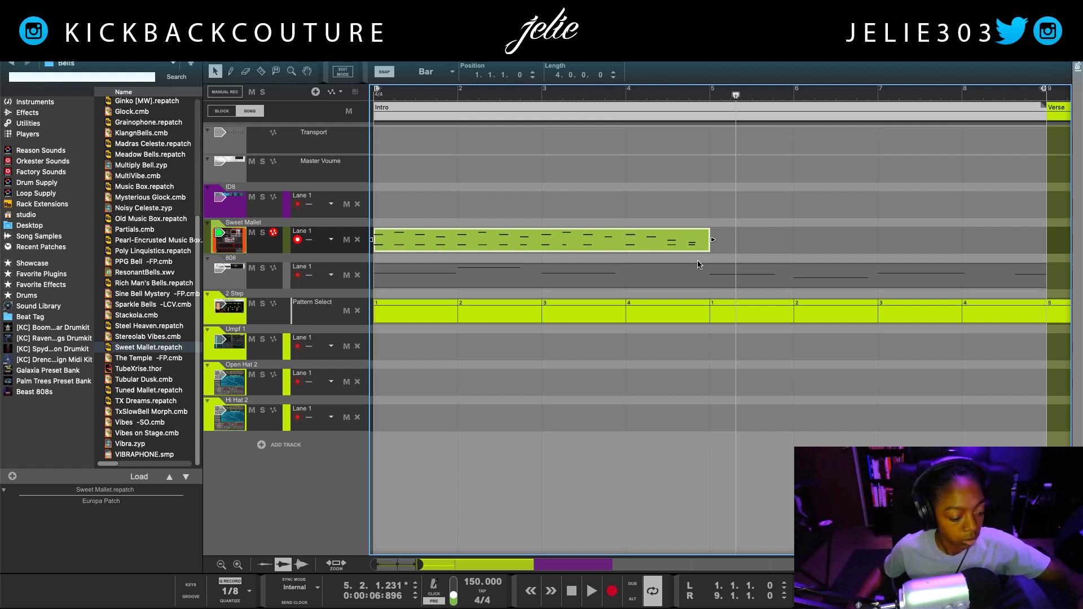
pyautogui.click(700, 97)
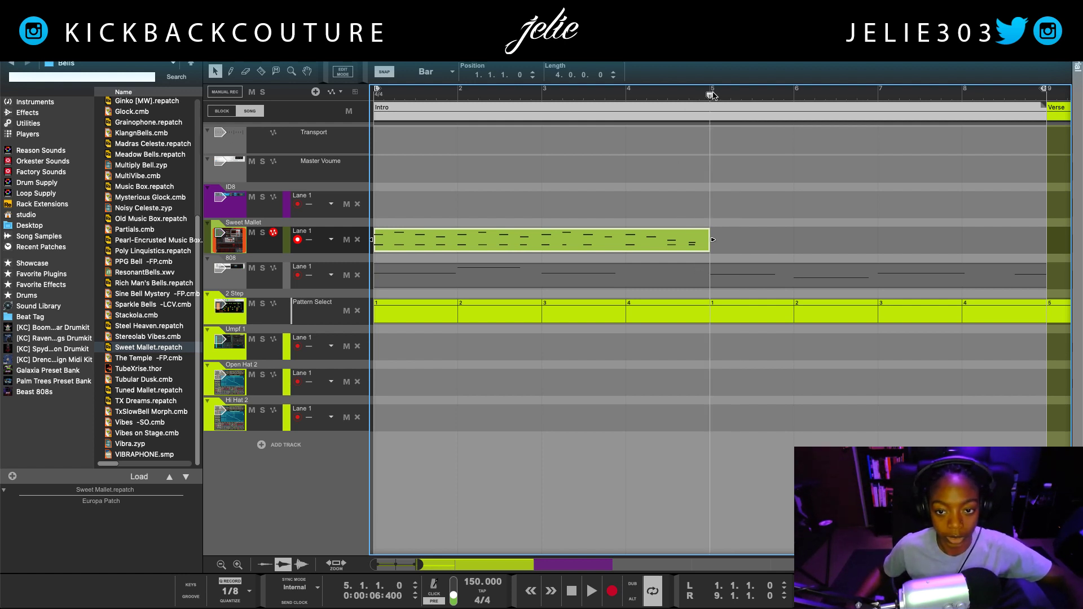
pyautogui.click(613, 591)
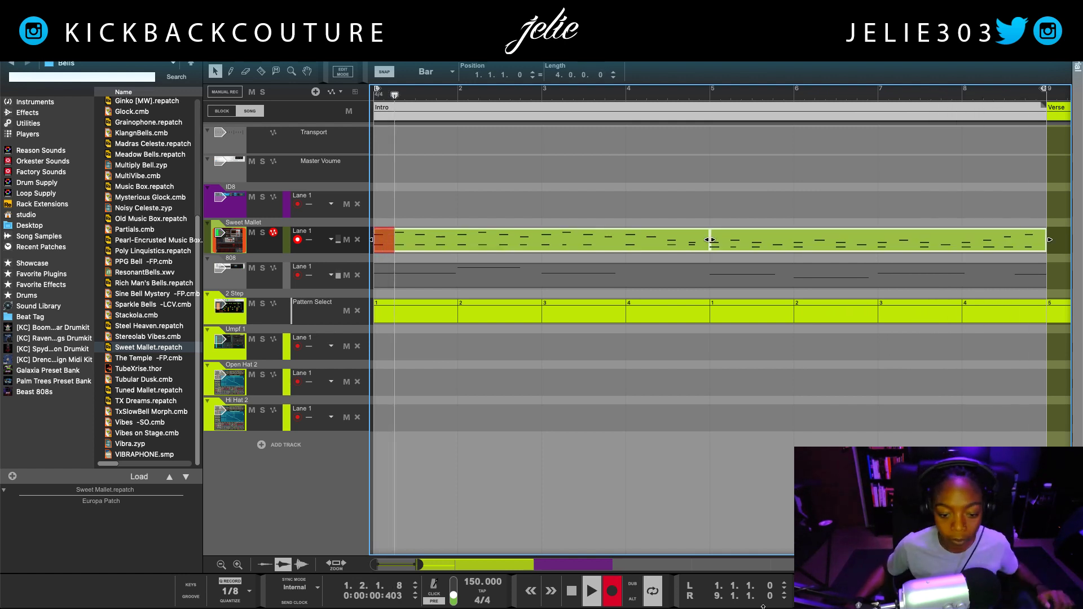
pyautogui.press('space')
# Step: Open the 8-bar Sweet Mallet clip for note editing, set every note's velocity to 127, and play it
pyautogui.moveTo(764, 193); pyautogui.dragTo(576, 249)
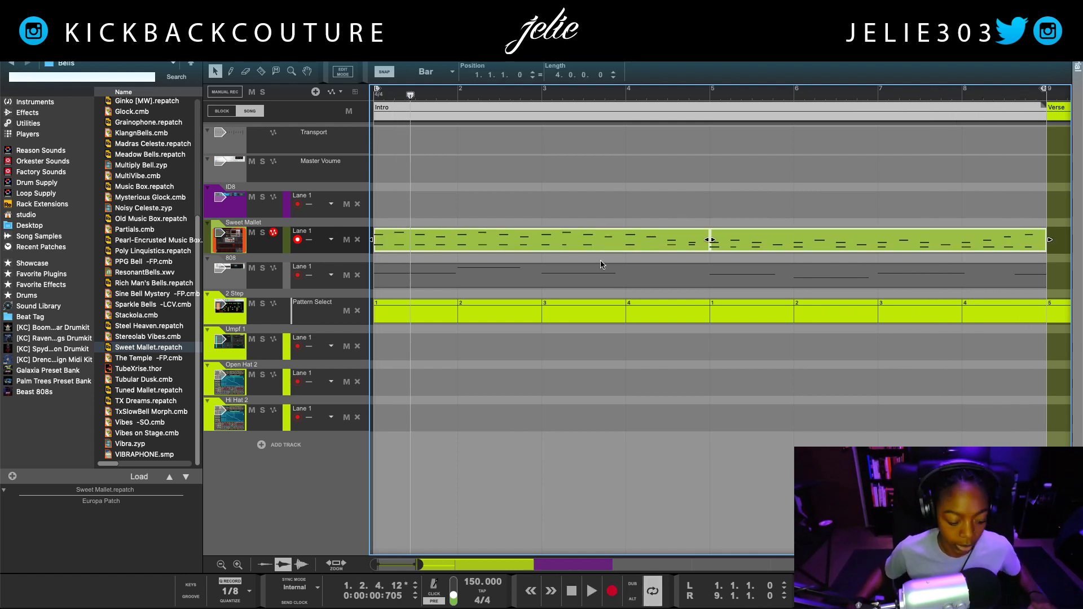
pyautogui.doubleClick(596, 243)
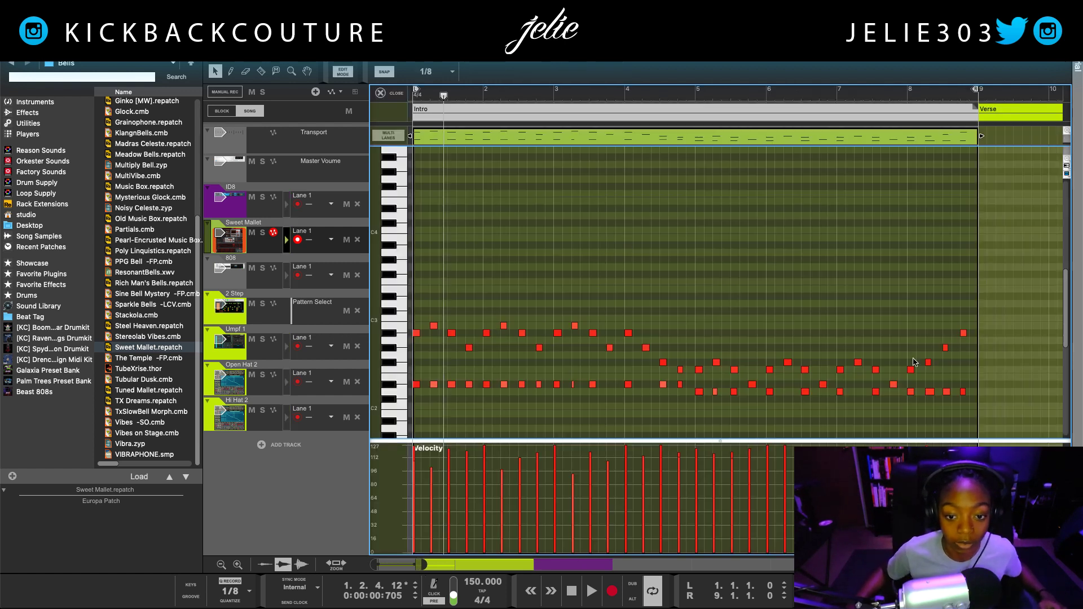
pyautogui.hotkey('ctrl', 'a')
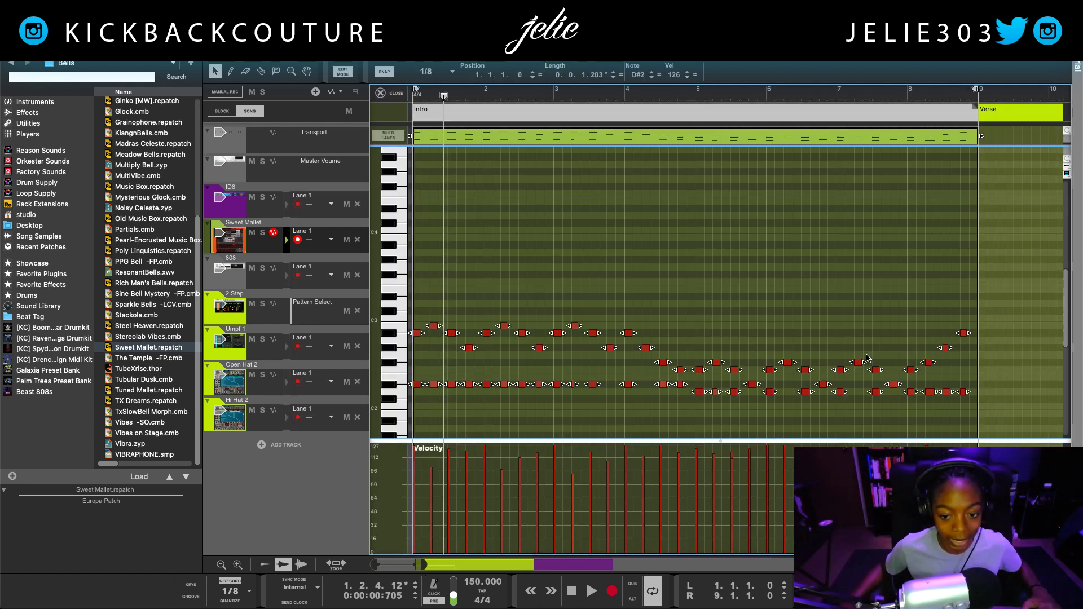
pyautogui.click(688, 73)
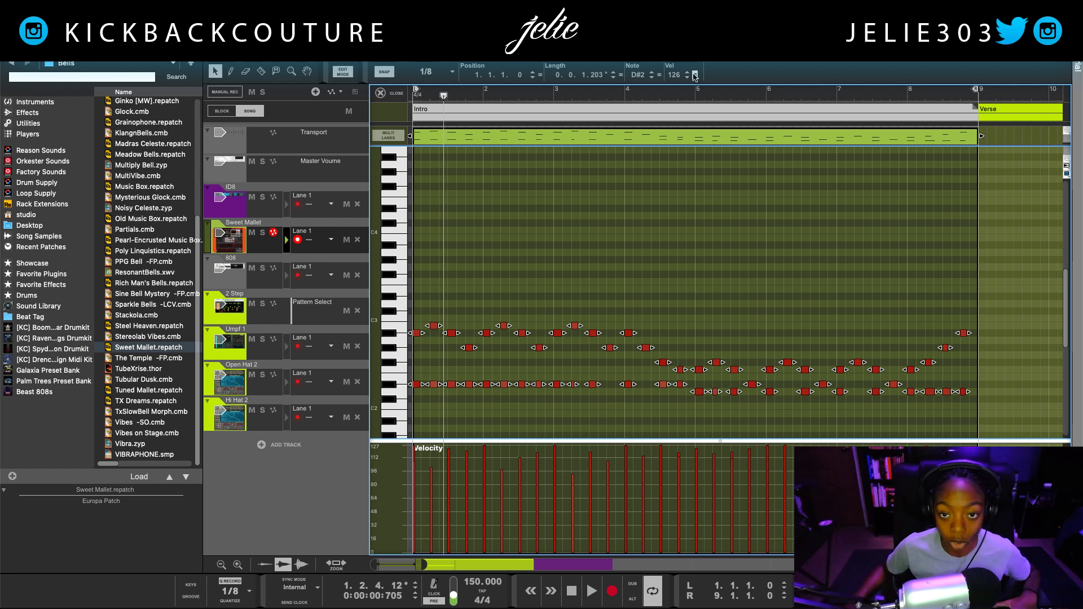
pyautogui.click(725, 295)
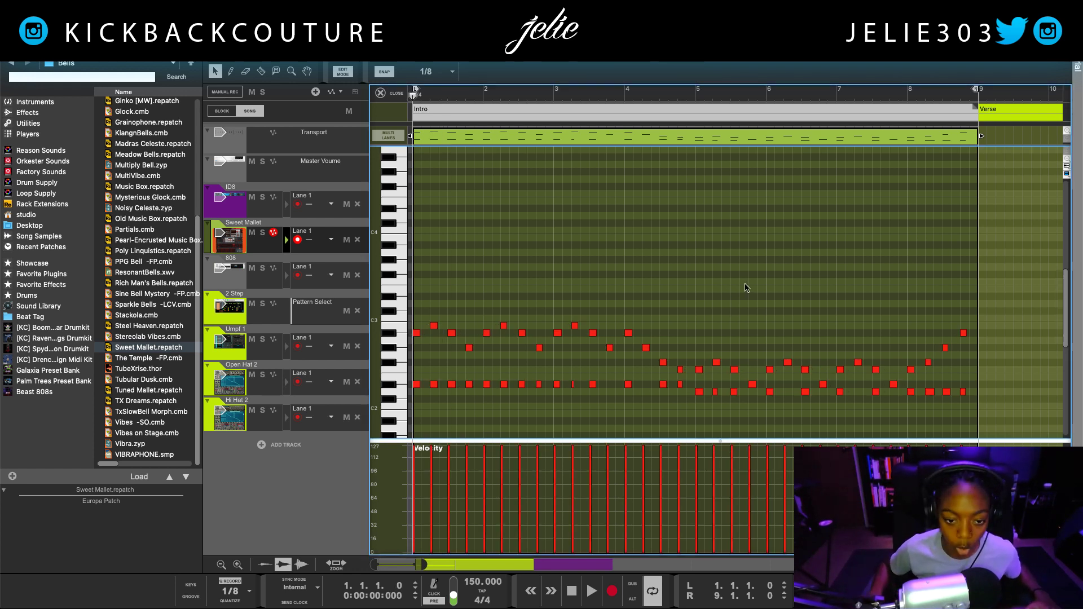
pyautogui.press('space')
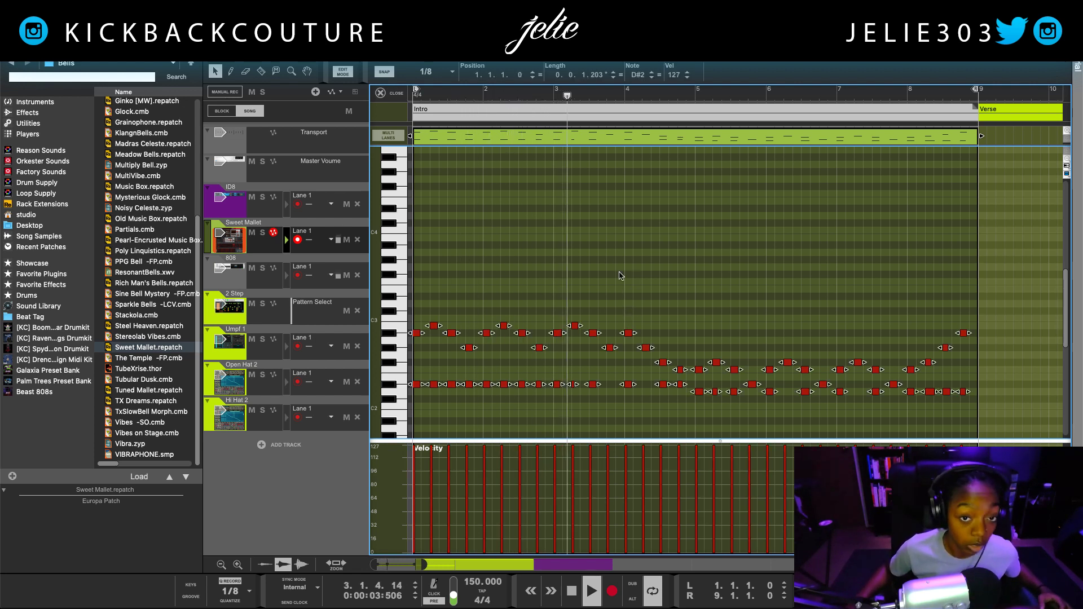
# Step: Select all notes in the Sweet Mallet clip and extend them to one longer, uniform length
pyautogui.press('super+a')
pyautogui.moveTo(512, 61); pyautogui.dragTo(514, 105)
pyautogui.doubleClick(596, 131)
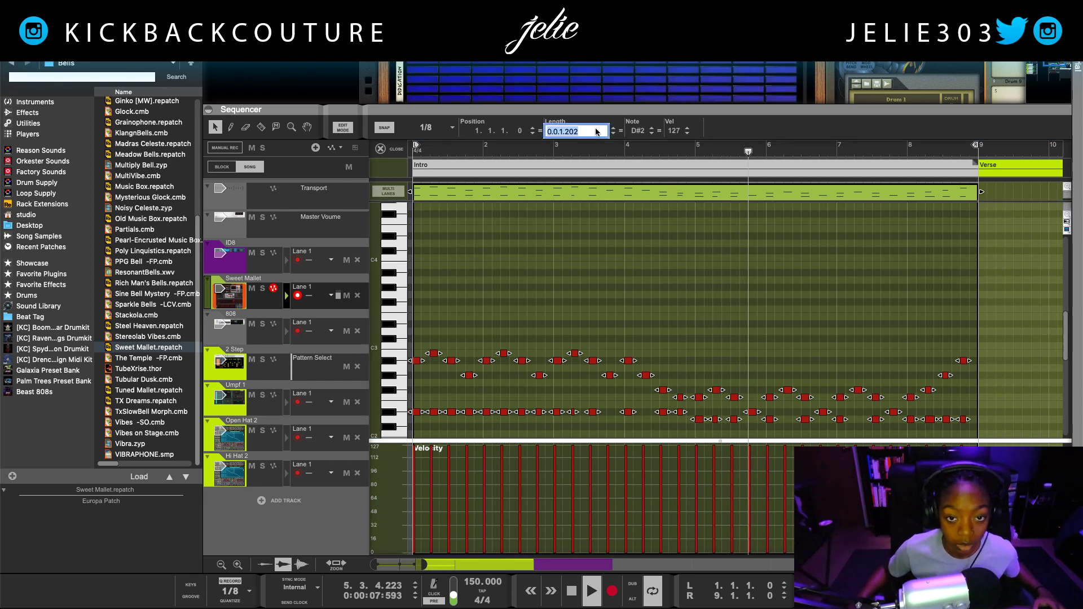
pyautogui.write('.0.')
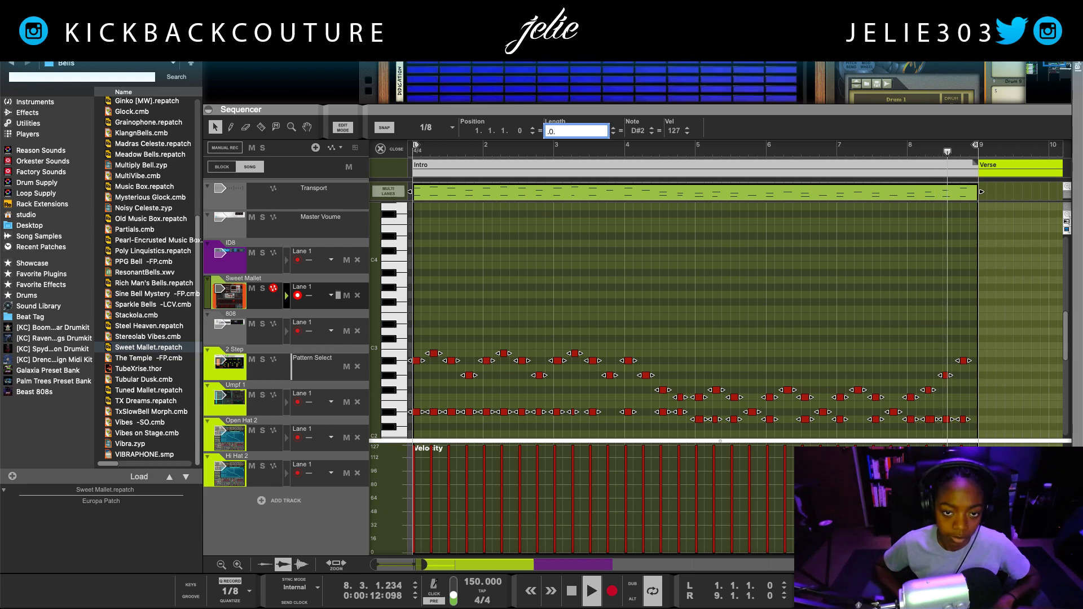
pyautogui.press('Return')
pyautogui.moveTo(570, 131); pyautogui.dragTo(571, 121)
# Step: Try shortening all the melody notes to a length of 0.0.1.0 and listen to them
pyautogui.moveTo(581, 130); pyautogui.dragTo(584, 173)
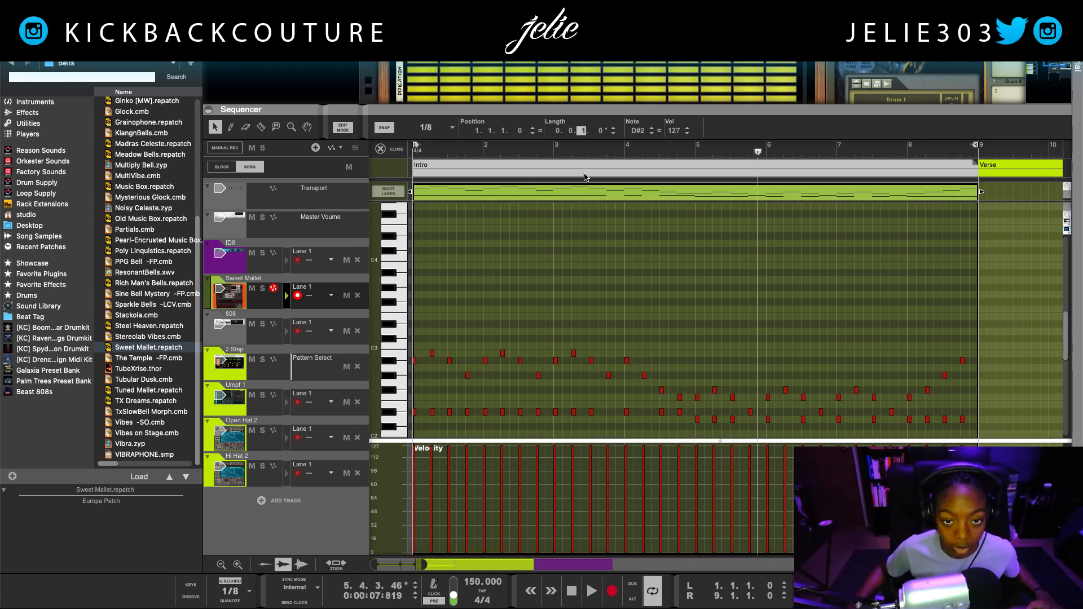
pyautogui.click(605, 311)
pyautogui.press('space')
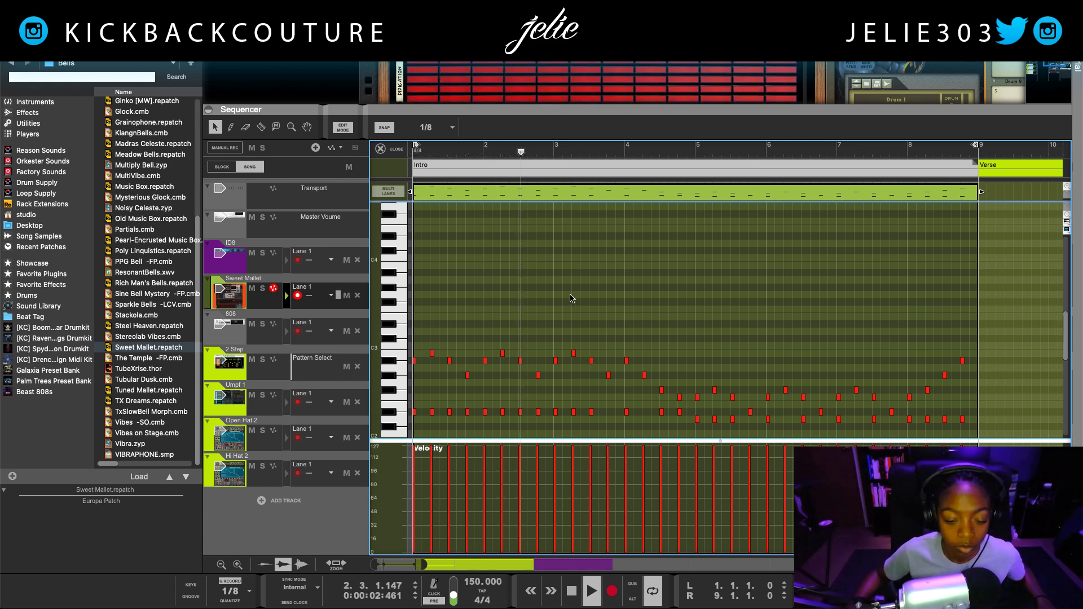
pyautogui.press('space')
pyautogui.press('super+z')
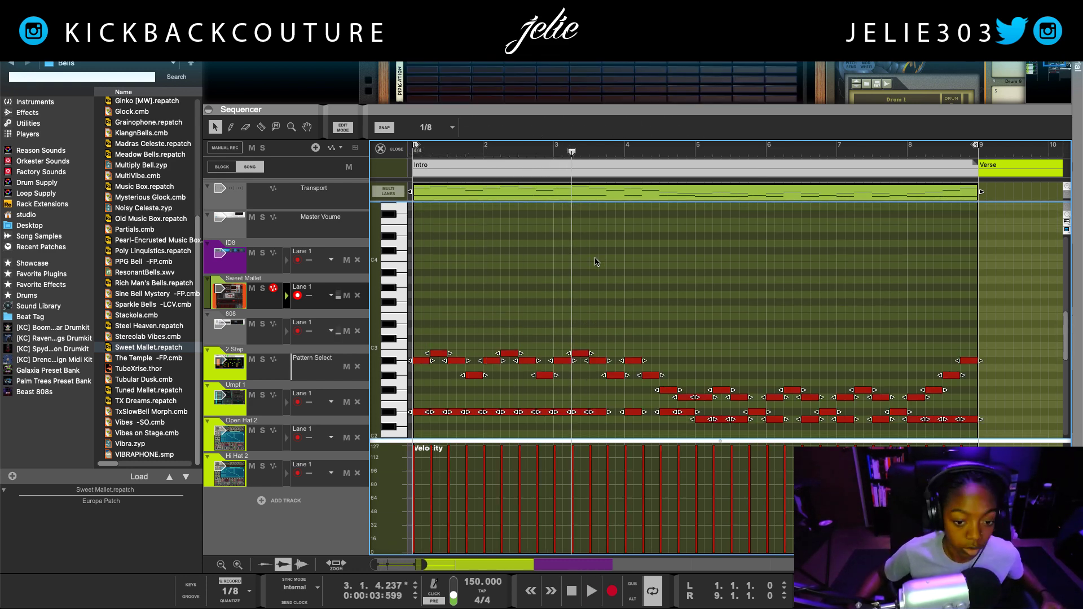
# Step: Play the melody from the start and audition the Old Music Box.repatch sound while browsing other bell patches
pyautogui.moveTo(677, 131); pyautogui.dragTo(638, 607)
pyautogui.hotkey('shift', 'Return')
pyautogui.press('space')
pyautogui.moveTo(127, 220); pyautogui.dragTo(505, 286)
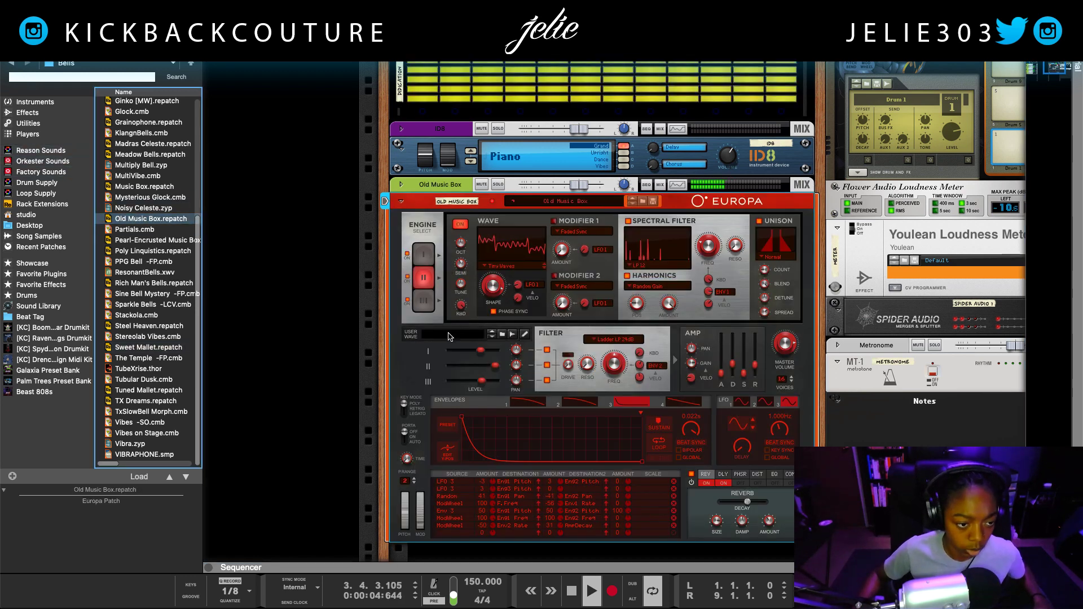
pyautogui.click(148, 347)
pyautogui.click(144, 379)
pyautogui.click(149, 390)
pyautogui.click(150, 432)
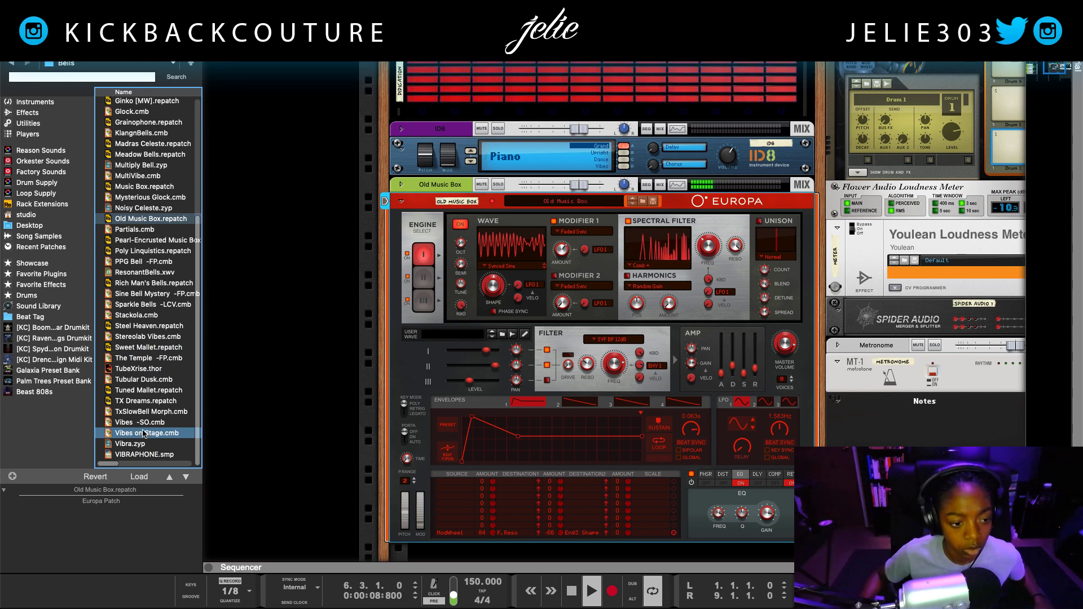
# Step: Try the Vibes on Stage.cmb patch on the melody, and switch back to Sweet Mallet.repatch
pyautogui.doubleClick(144, 433)
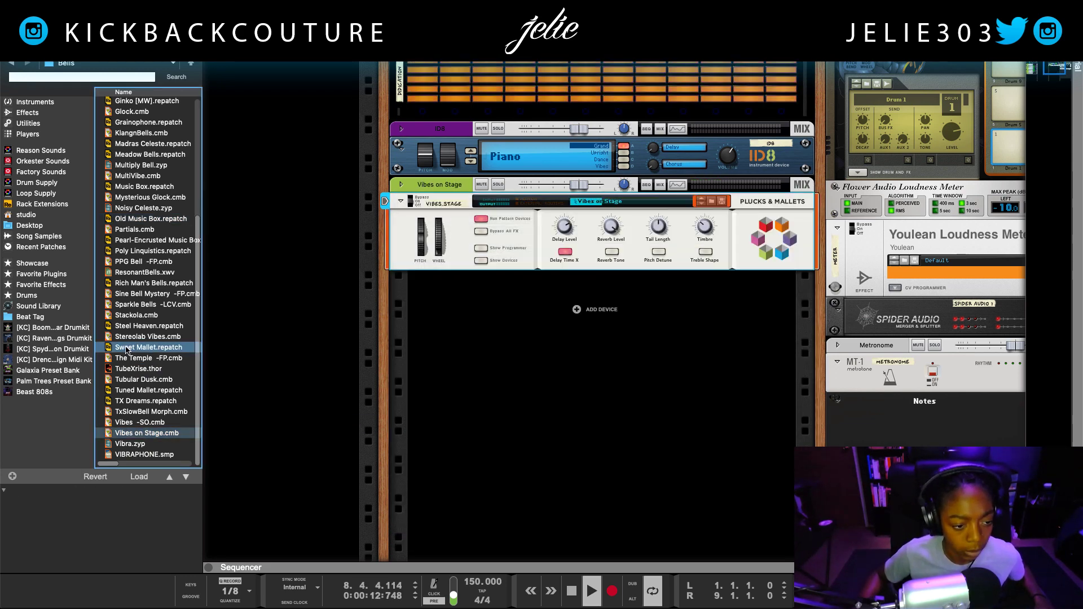
pyautogui.click(177, 337)
pyautogui.doubleClick(148, 348)
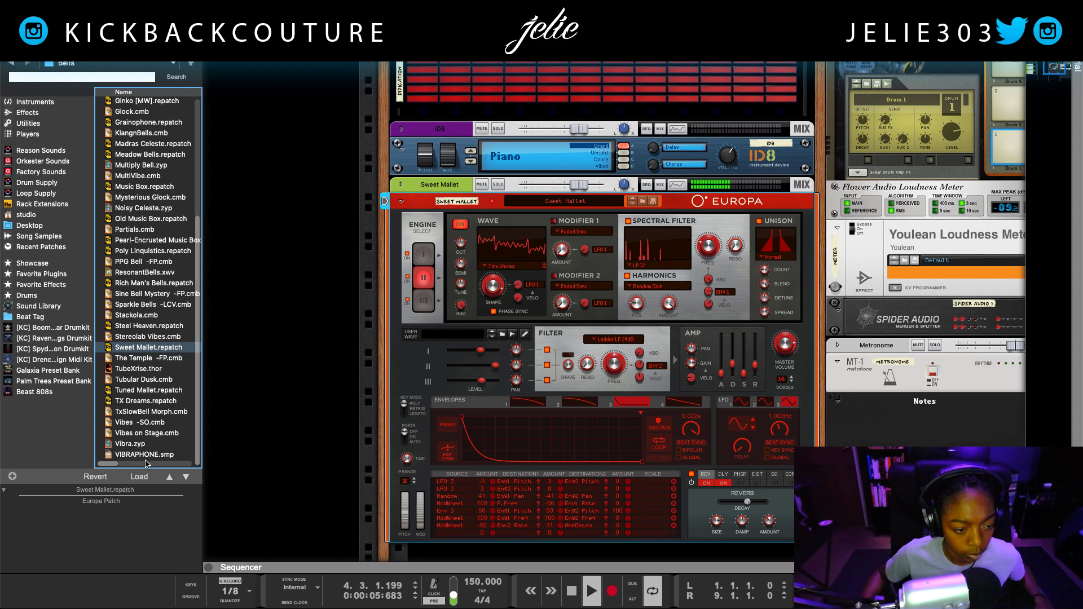
# Step: Load the Vibes -SO.cmb patch for the melody track, listen to it, and stop playback
pyautogui.click(147, 434)
pyautogui.doubleClick(150, 423)
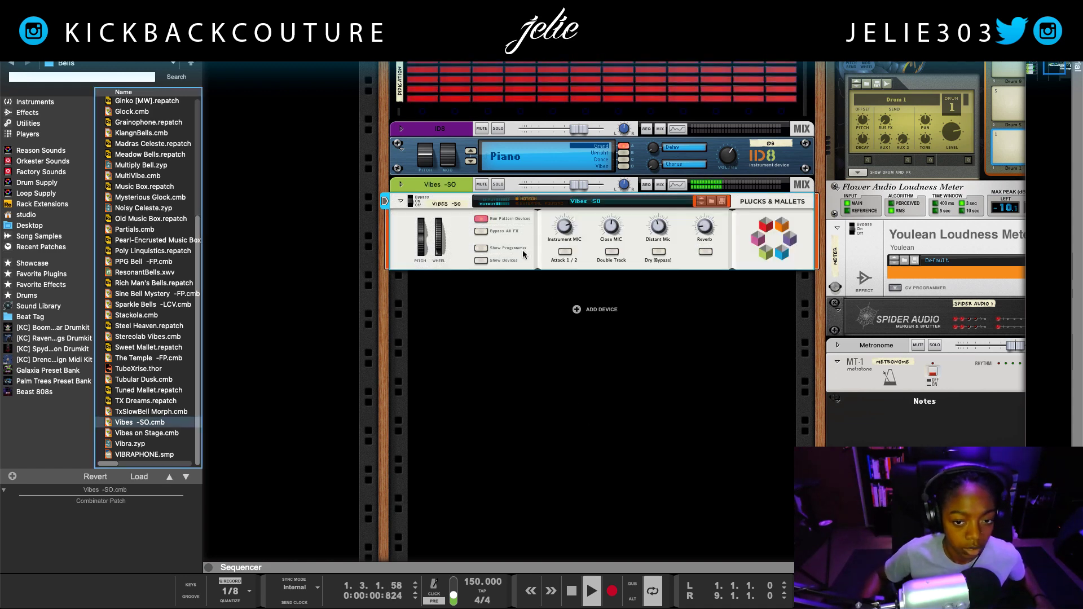
pyautogui.press('space')
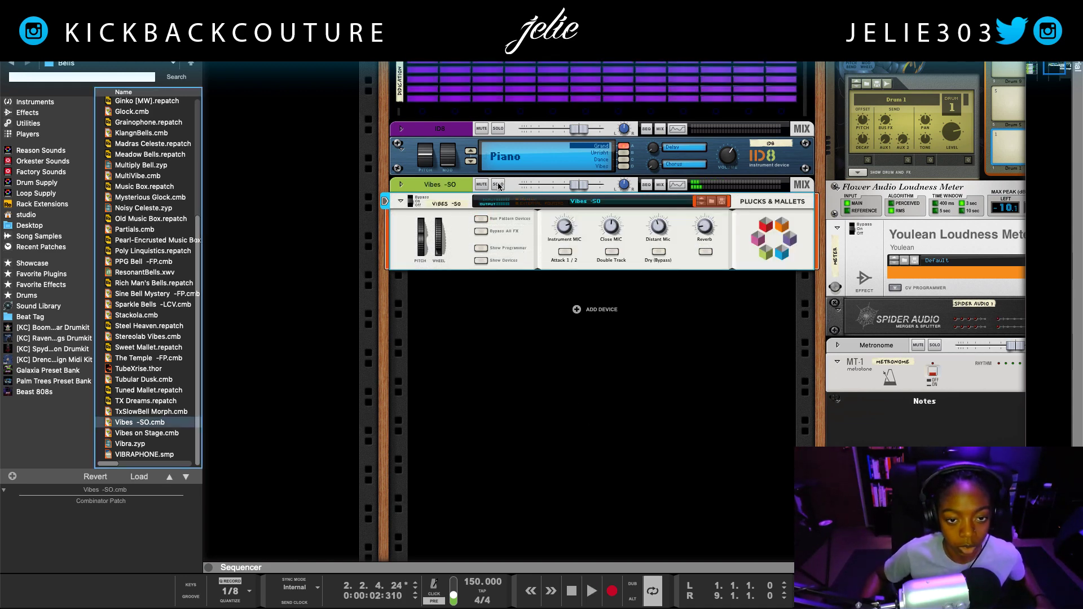
# Step: Solo the Vibes -SO channel and bounce its 8-bar Intro clip in place to audio
pyautogui.click(498, 184)
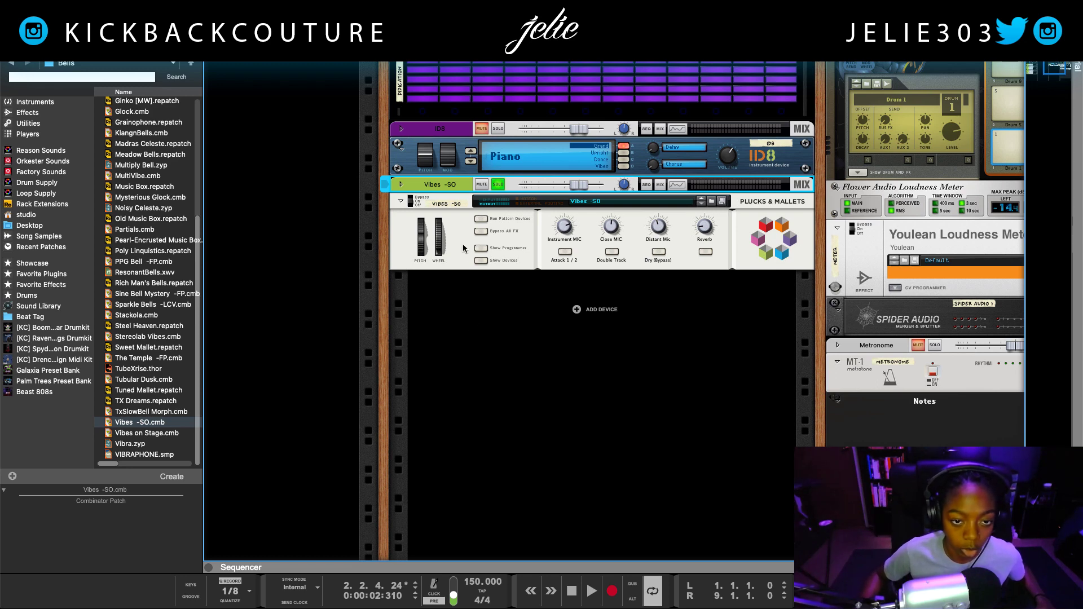
pyautogui.click(647, 187)
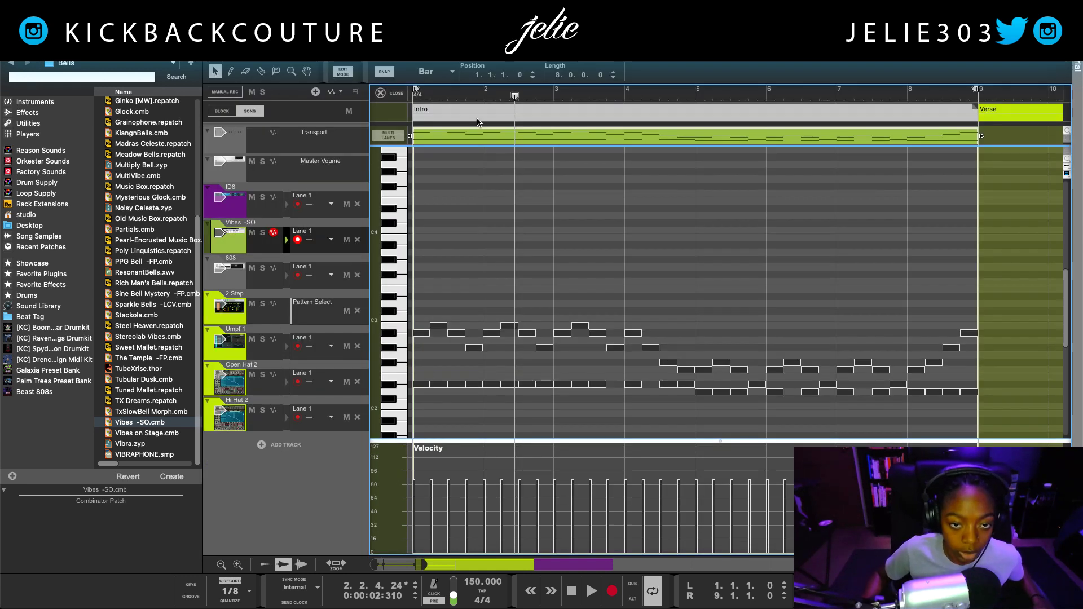
pyautogui.rightClick(473, 136)
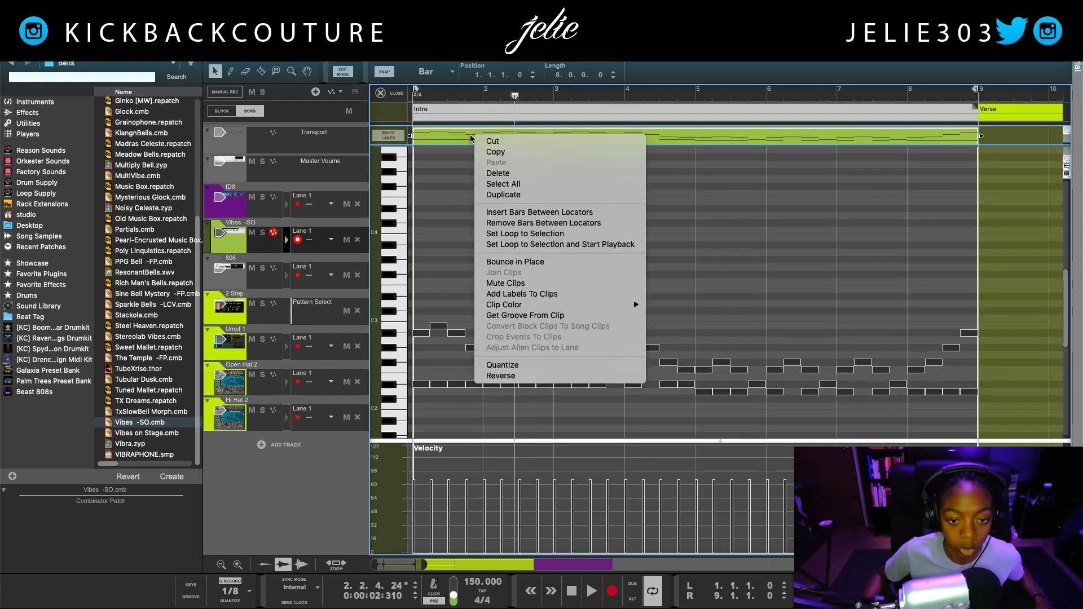
pyautogui.click(531, 263)
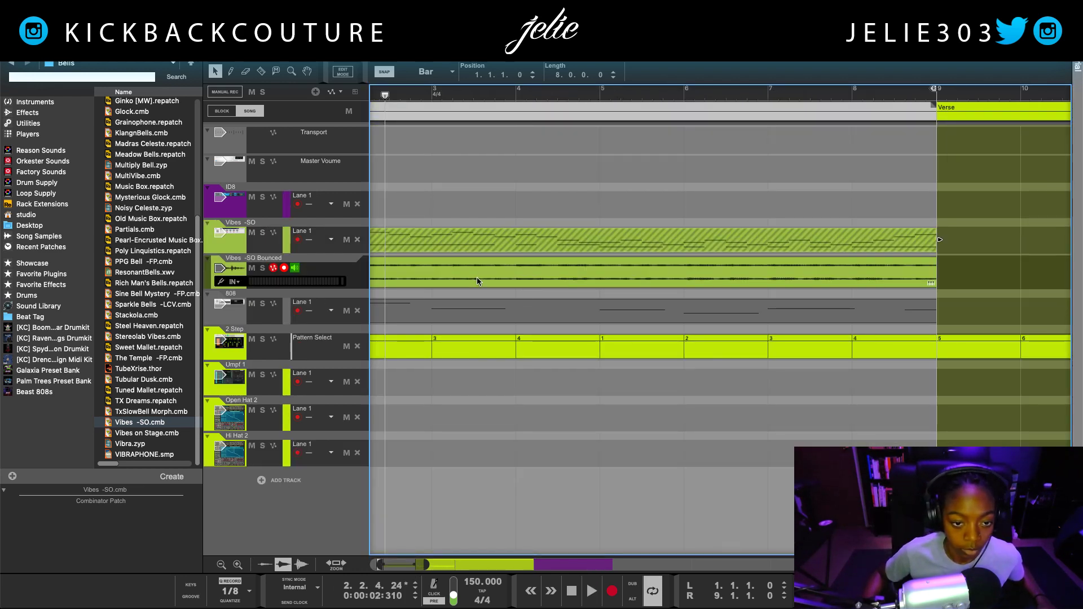
# Step: Examine the bounced Vibes -SO audio clip's slice markers, selecting those in its second half, and return to the arrangement
pyautogui.doubleClick(476, 278)
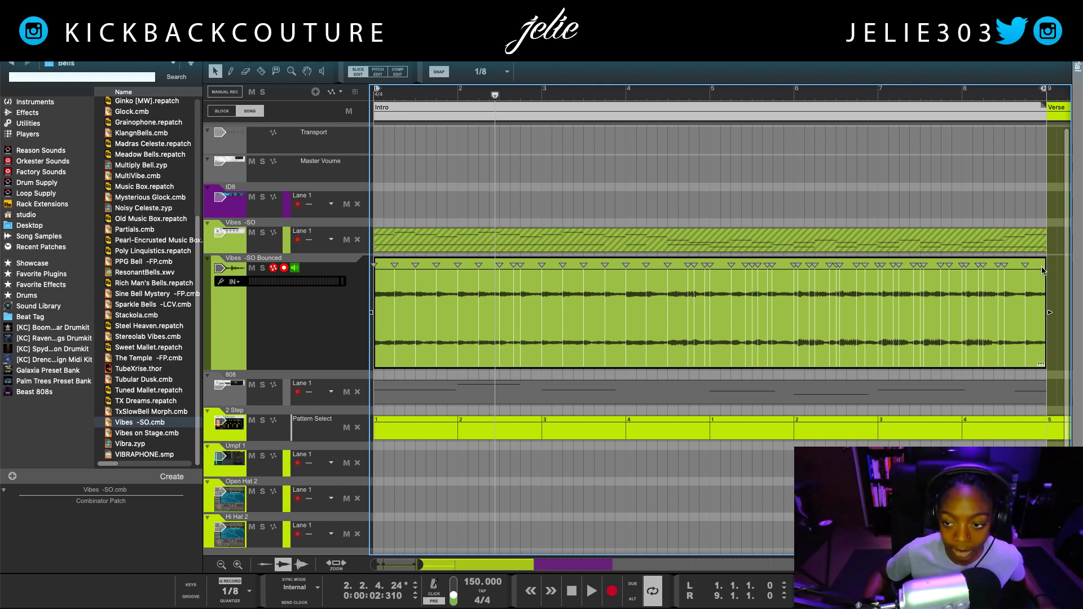
pyautogui.moveTo(1044, 265)
pyautogui.mouseDown()
pyautogui.moveTo(564, 278)
pyautogui.moveTo(706, 278)
pyautogui.moveTo(665, 282)
pyautogui.mouseUp()
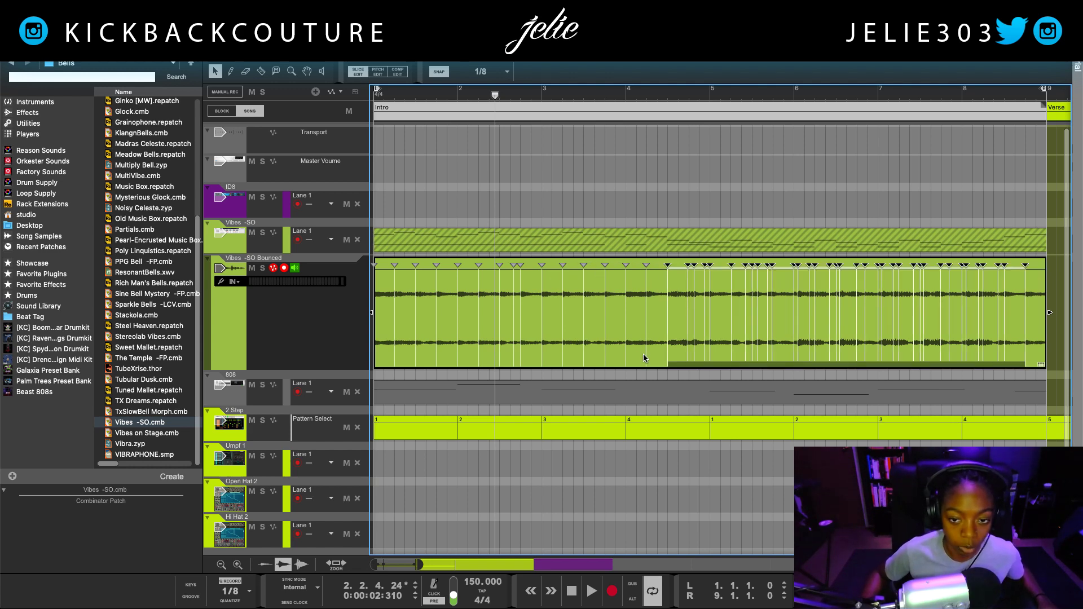
pyautogui.doubleClick(613, 385)
pyautogui.click(810, 280)
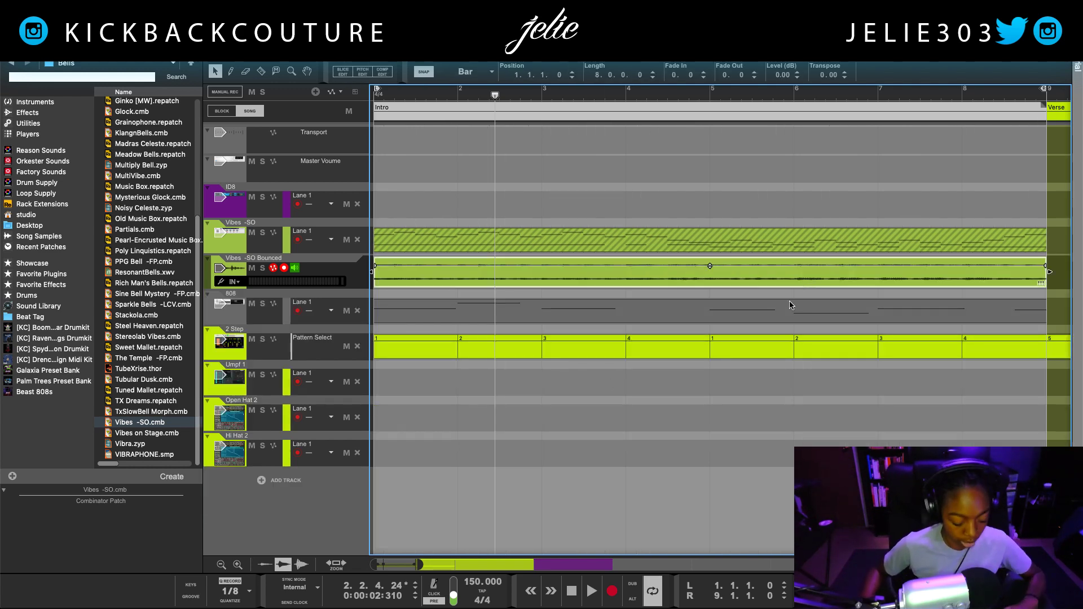
# Step: Delete the bounced Vibes -SO audio clip and unmute the original Vibes -SO note clip in the Intro
pyautogui.press('Delete')
pyautogui.click(597, 232)
pyautogui.press('m')
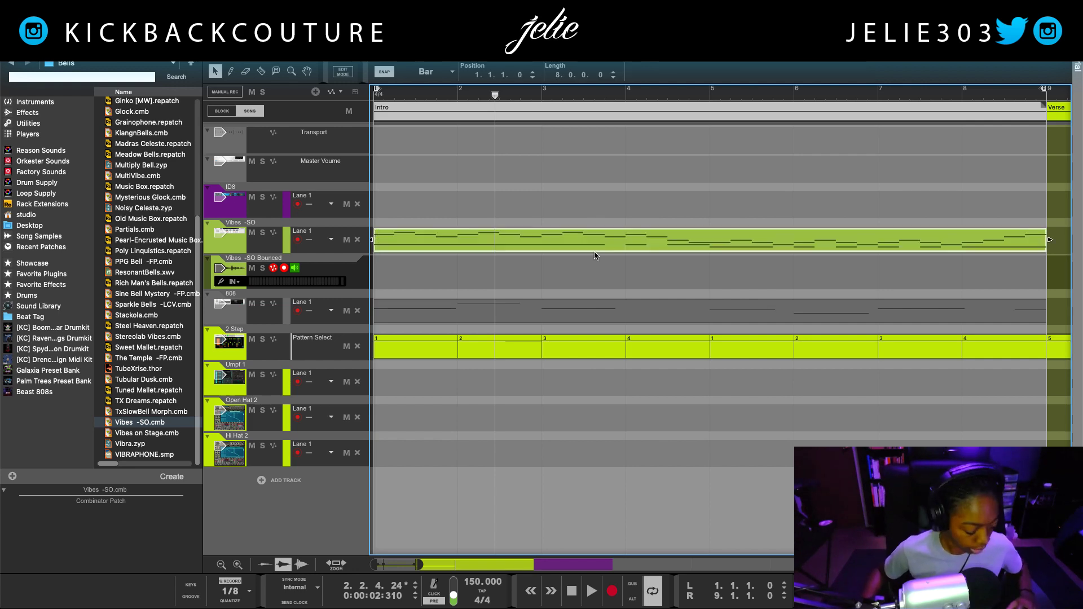
# Step: Shorten all notes in the Vibes -SO clip to about half their length and return to the arrangement
pyautogui.doubleClick(576, 241)
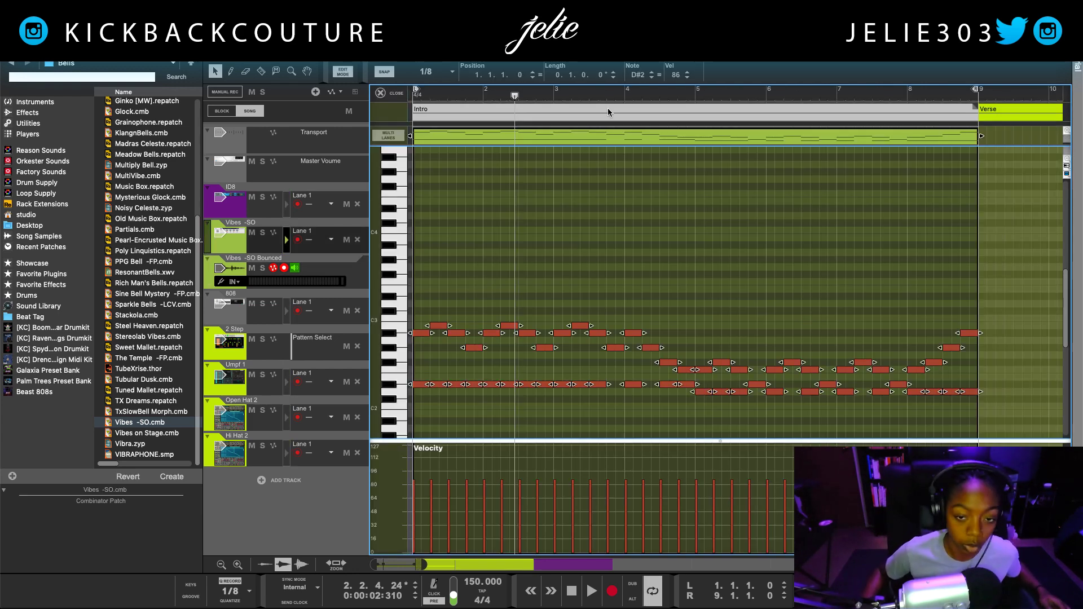
pyautogui.click(597, 239)
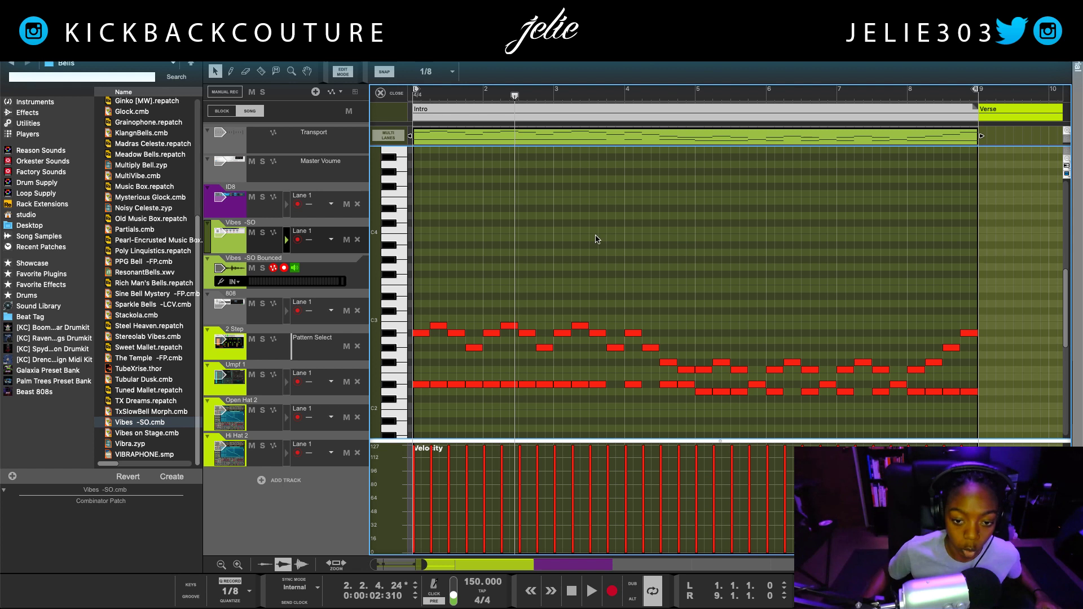
pyautogui.click(381, 93)
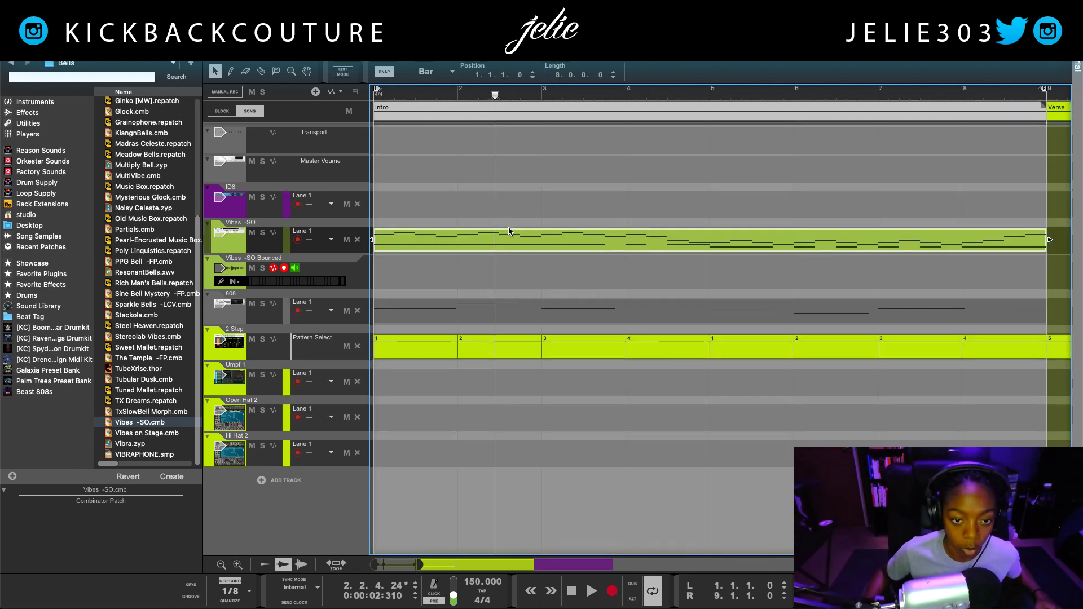
pyautogui.doubleClick(529, 231)
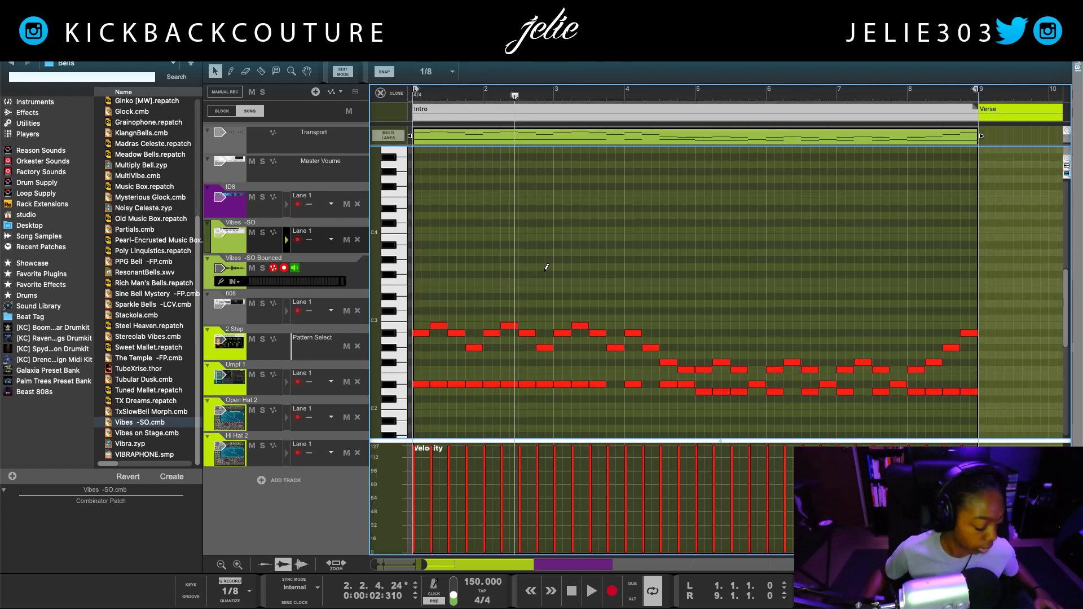
pyautogui.hotkey('ctrl', 'a')
pyautogui.moveTo(664, 348); pyautogui.dragTo(650, 349)
pyautogui.click(633, 287)
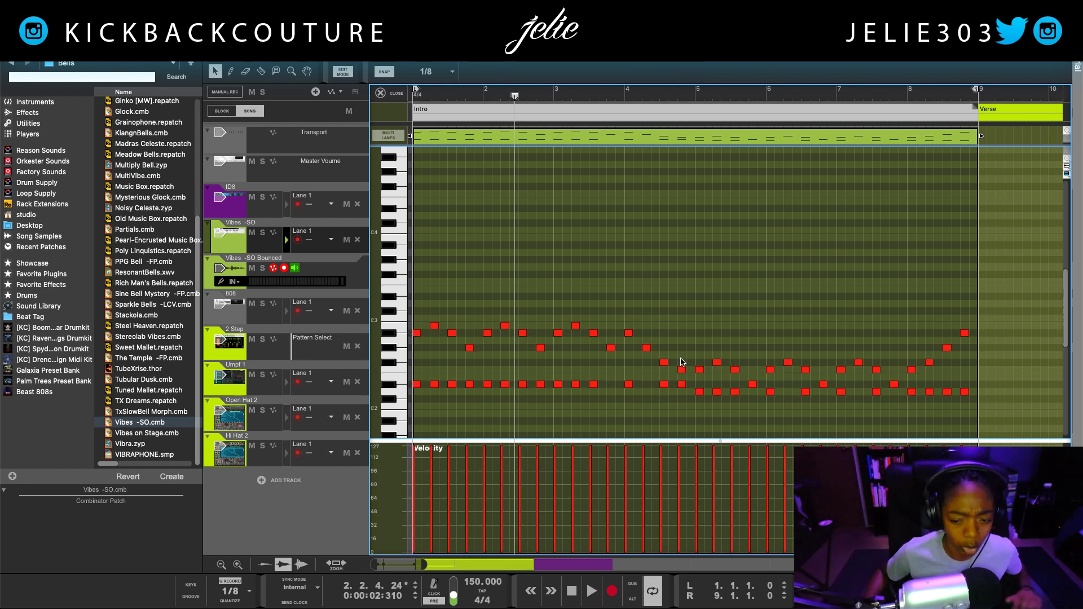
pyautogui.click(381, 93)
# Step: Bounce the shortened Vibes -SO clip in place to a new audio track
pyautogui.rightClick(472, 234)
pyautogui.click(522, 371)
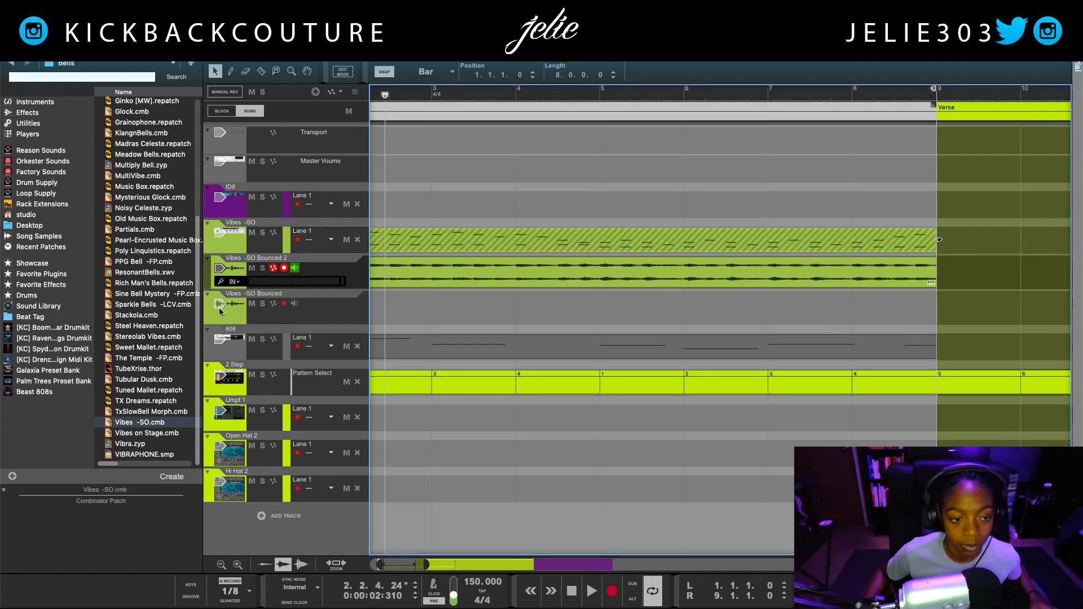
pyautogui.click(220, 310)
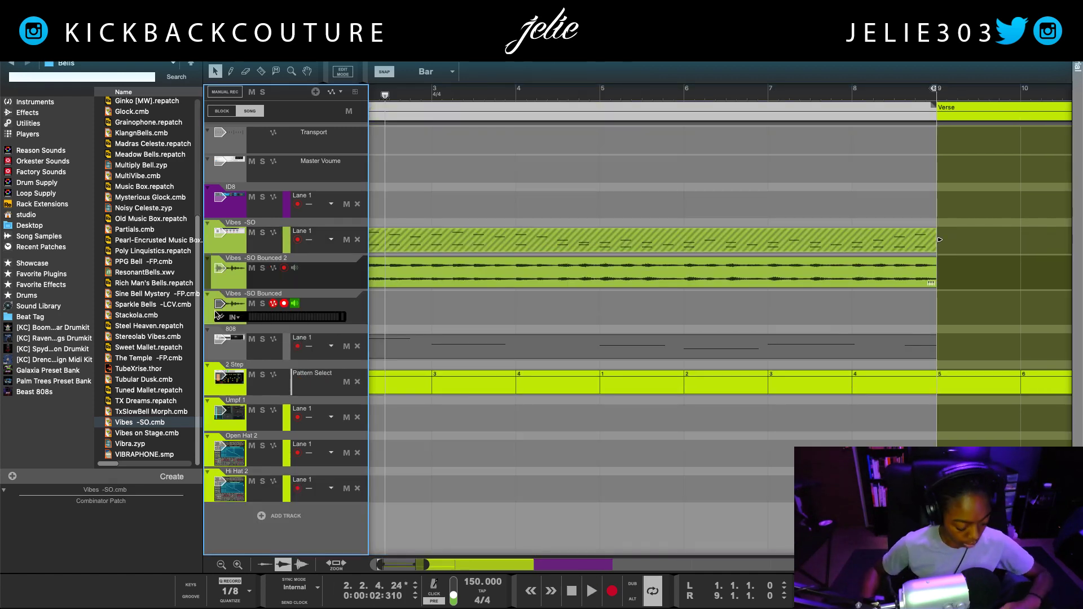
# Step: Undo the latest bounce of the Vibes -SO clip and redo it
pyautogui.press('super+z')
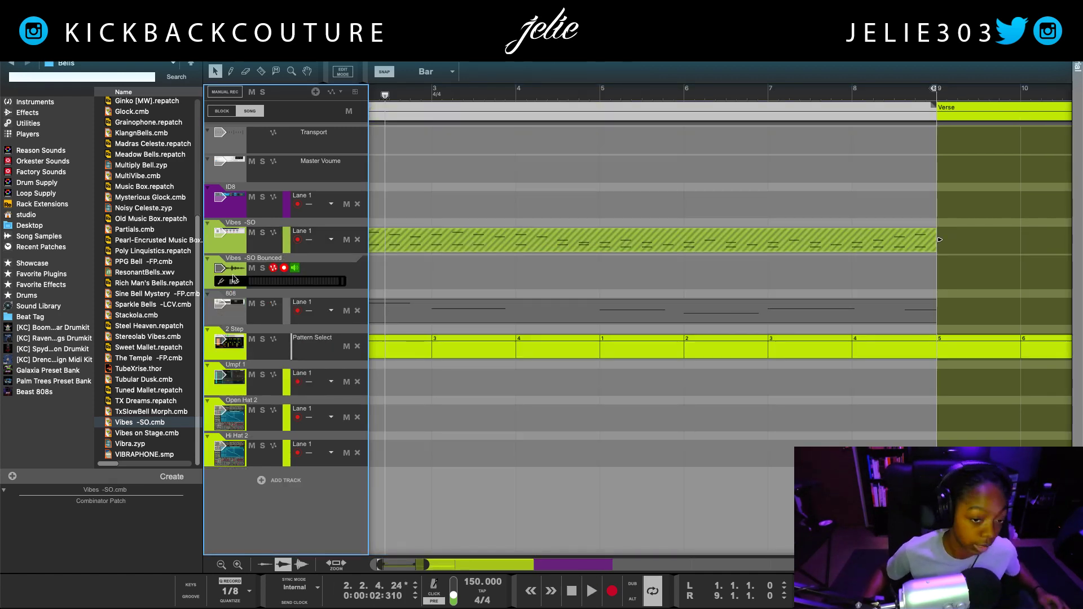
pyautogui.hotkey('ctrl', 'z')
pyautogui.press('super+z')
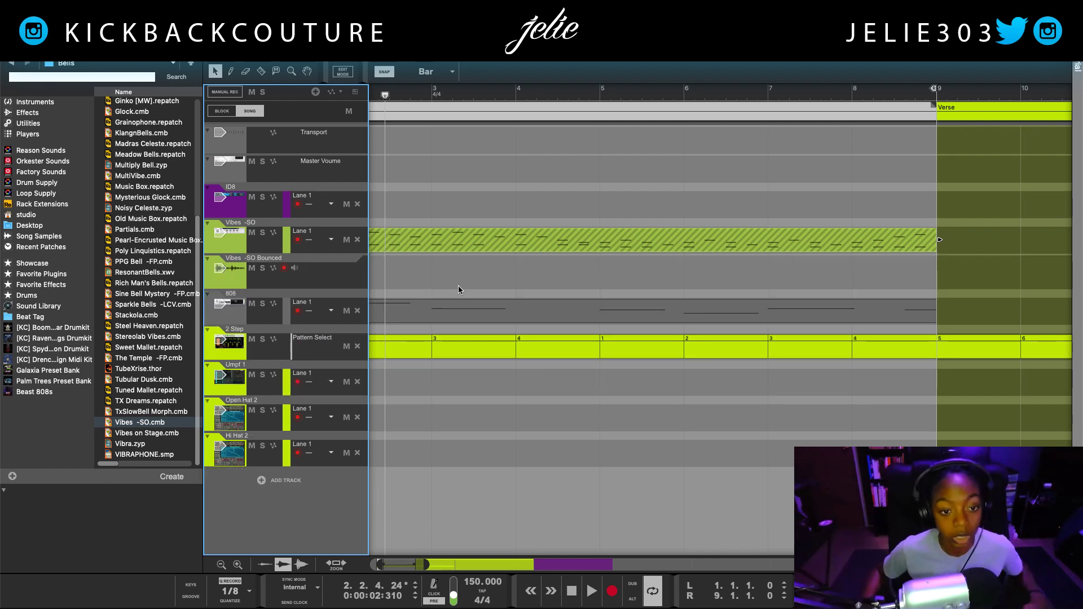
pyautogui.press('super+y')
pyautogui.click(501, 314)
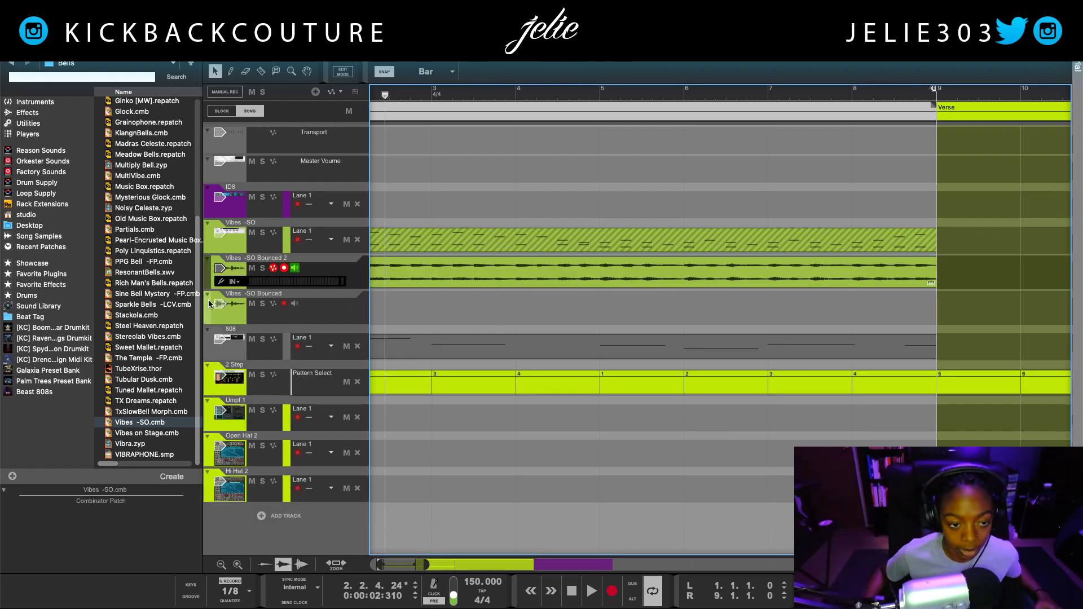
# Step: Delete the empty Vibes -SO Bounced audio track, keeping the Vibes -SO Bounced 2 track
pyautogui.click(212, 309)
pyautogui.rightClick(213, 311)
pyautogui.click(265, 268)
pyautogui.click(623, 219)
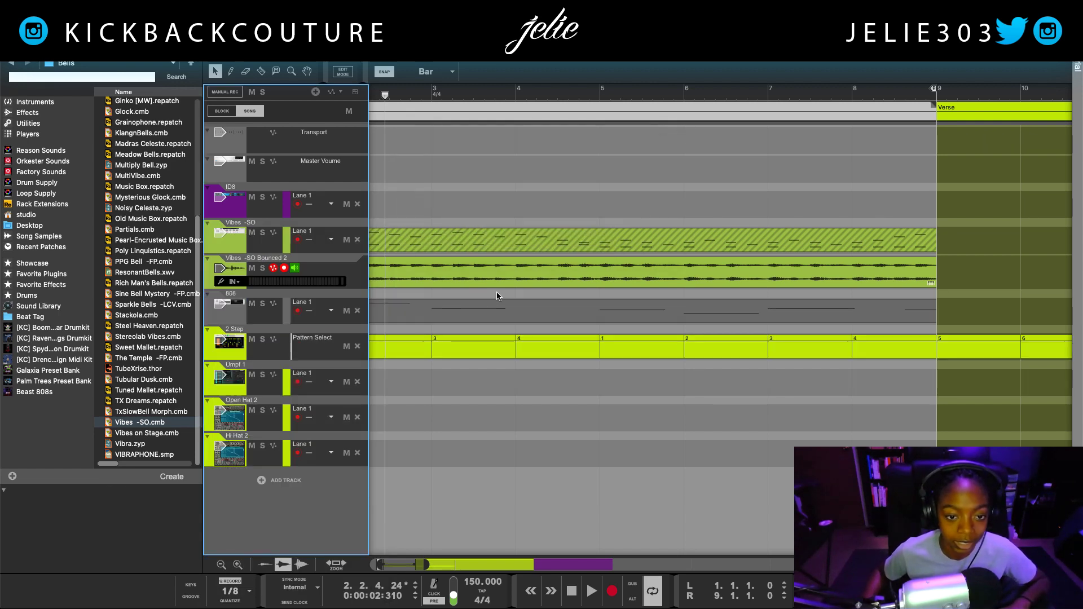
# Step: Open the Vibes -SO Bounced 2 clip for slice editing and remove the surplus slice markers in its second half
pyautogui.doubleClick(531, 282)
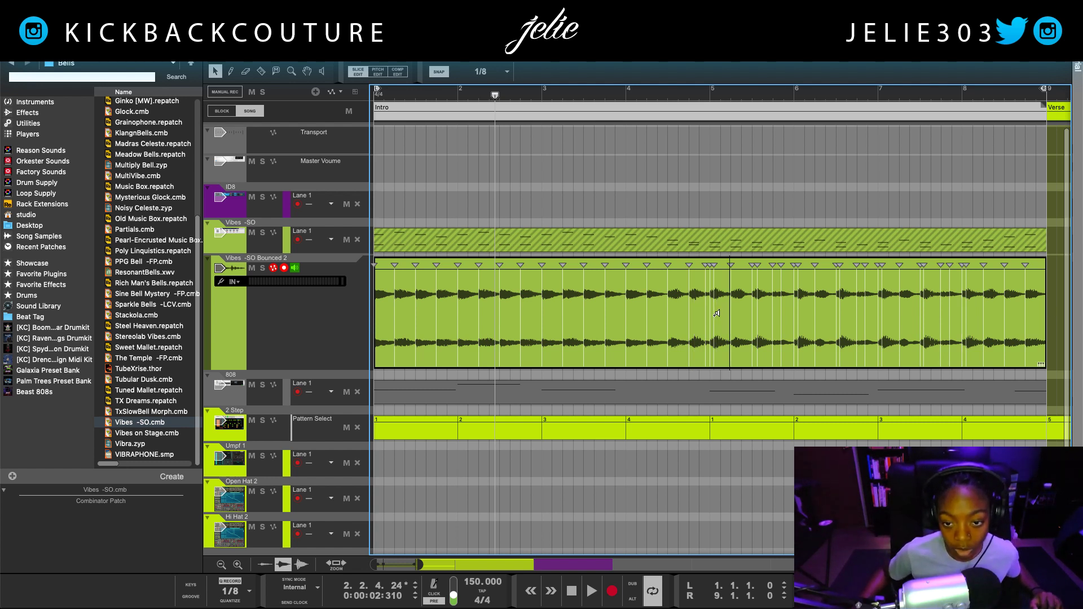
pyautogui.click(714, 265)
pyautogui.press('Delete')
pyautogui.doubleClick(705, 306)
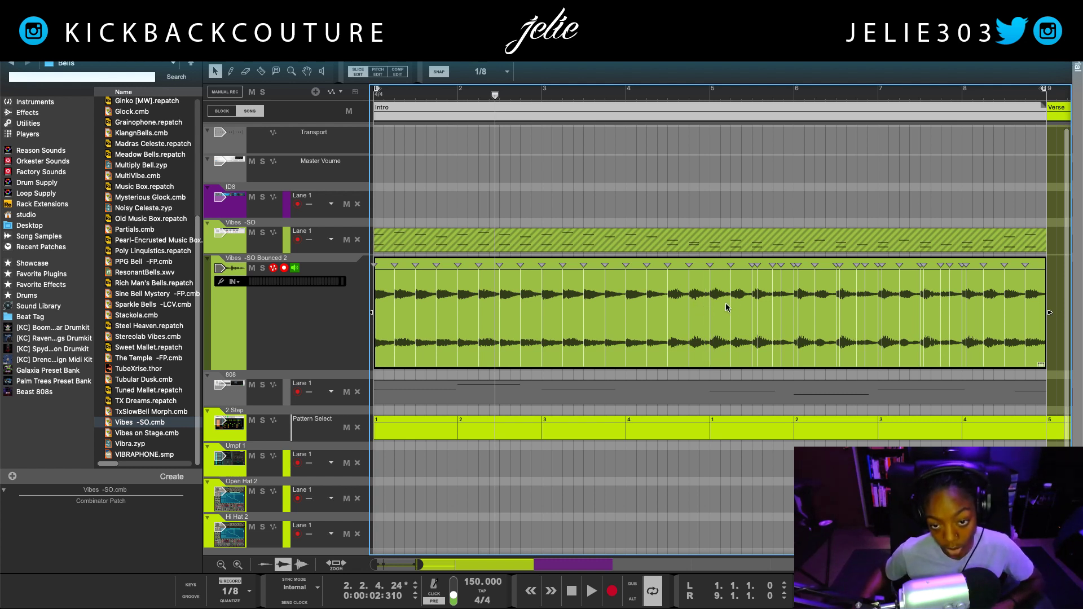
pyautogui.keyDown('alt'); pyautogui.click(758, 302); pyautogui.keyUp('alt')
pyautogui.keyDown('alt'); pyautogui.click(781, 307); pyautogui.keyUp('alt')
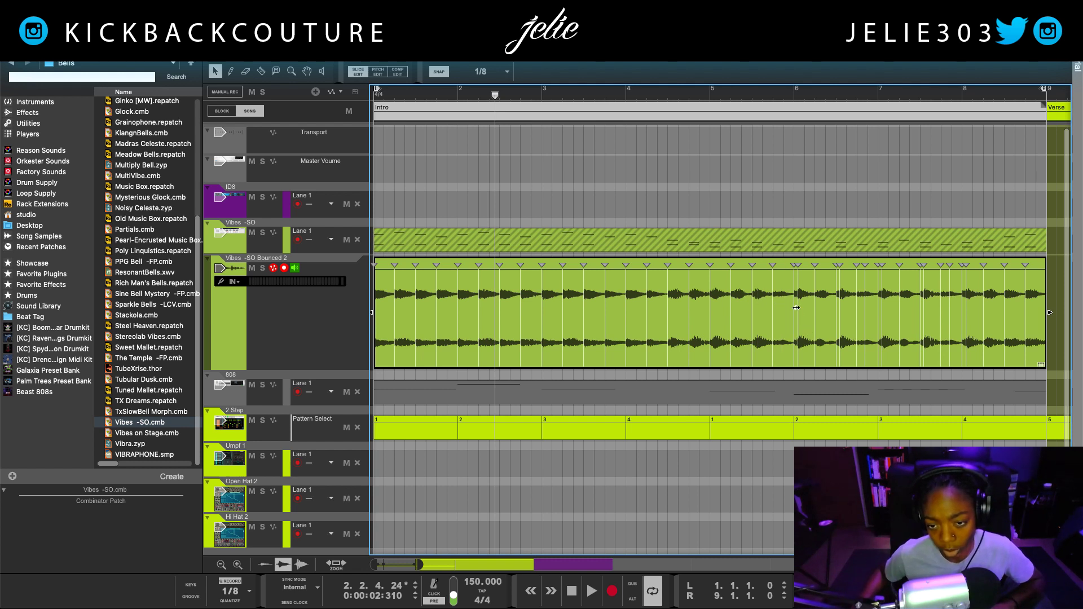
pyautogui.keyDown('alt'); pyautogui.click(794, 305); pyautogui.keyUp('alt')
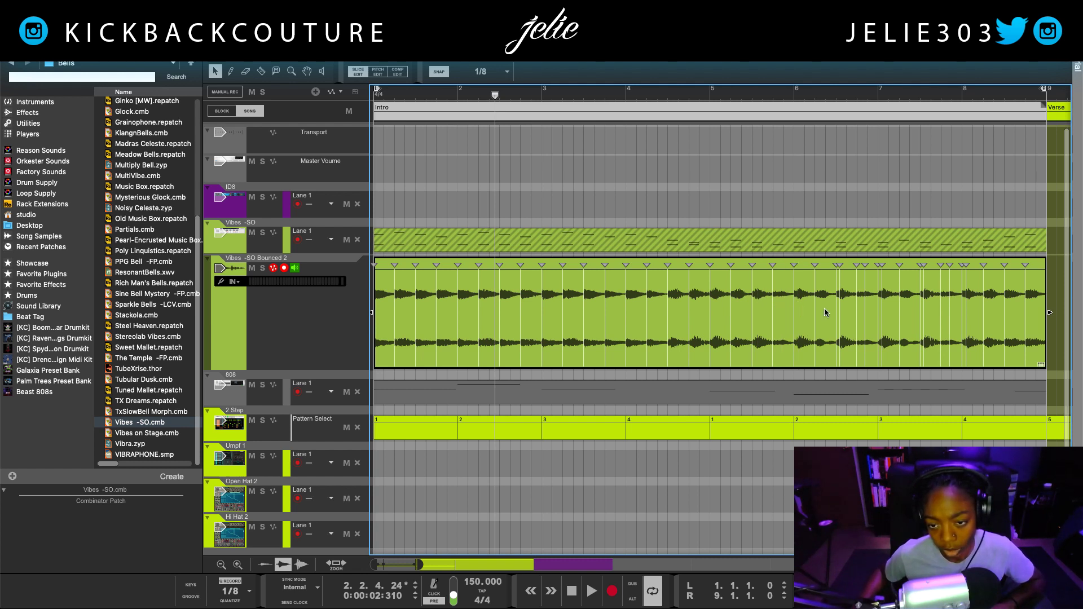
pyautogui.keyDown('alt'); pyautogui.click(839, 303); pyautogui.keyUp('alt')
pyautogui.keyDown('alt'); pyautogui.click(862, 304); pyautogui.keyUp('alt')
pyautogui.keyDown('alt'); pyautogui.click(924, 302); pyautogui.keyUp('alt')
pyautogui.keyDown('alt'); pyautogui.click(967, 298); pyautogui.keyUp('alt')
pyautogui.keyDown('alt'); pyautogui.click(949, 305); pyautogui.keyUp('alt')
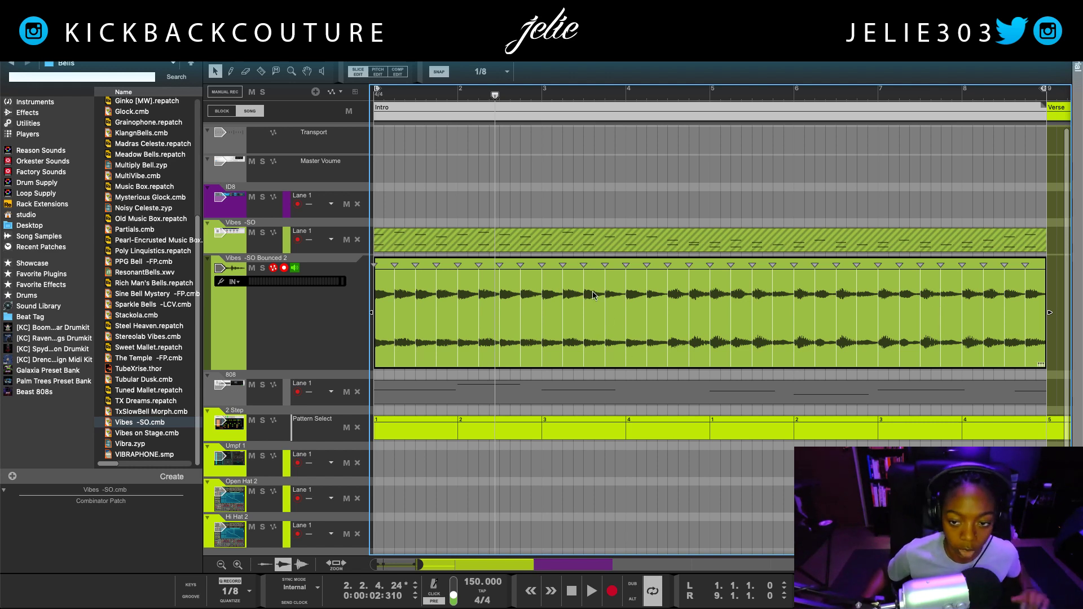
# Step: Bounce the Vibes -SO Bounced 2 clip to a REX loop
pyautogui.rightClick(561, 282)
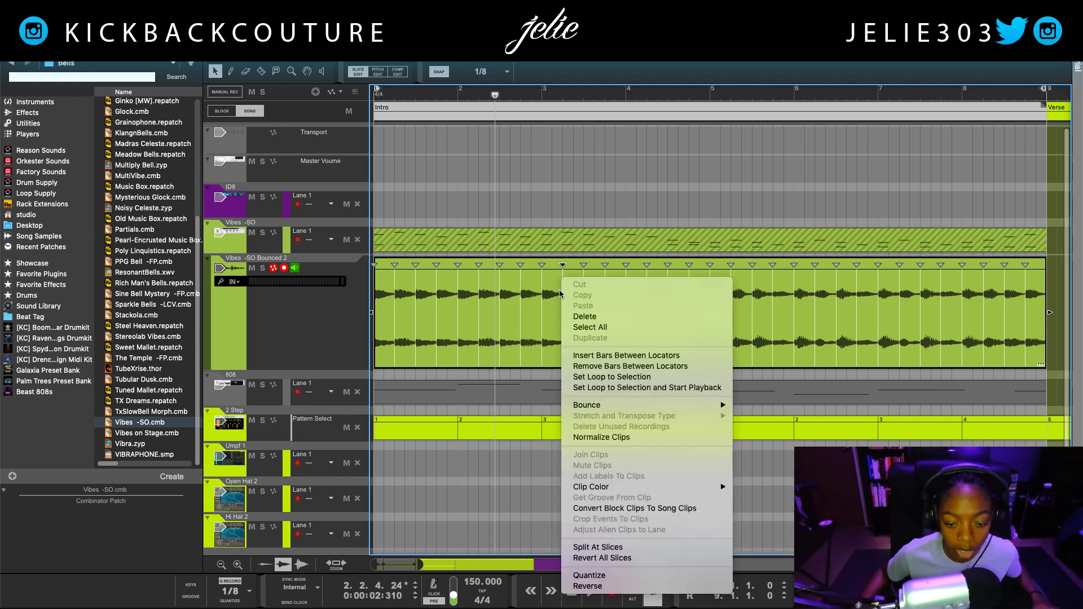
pyautogui.moveTo(678, 403)
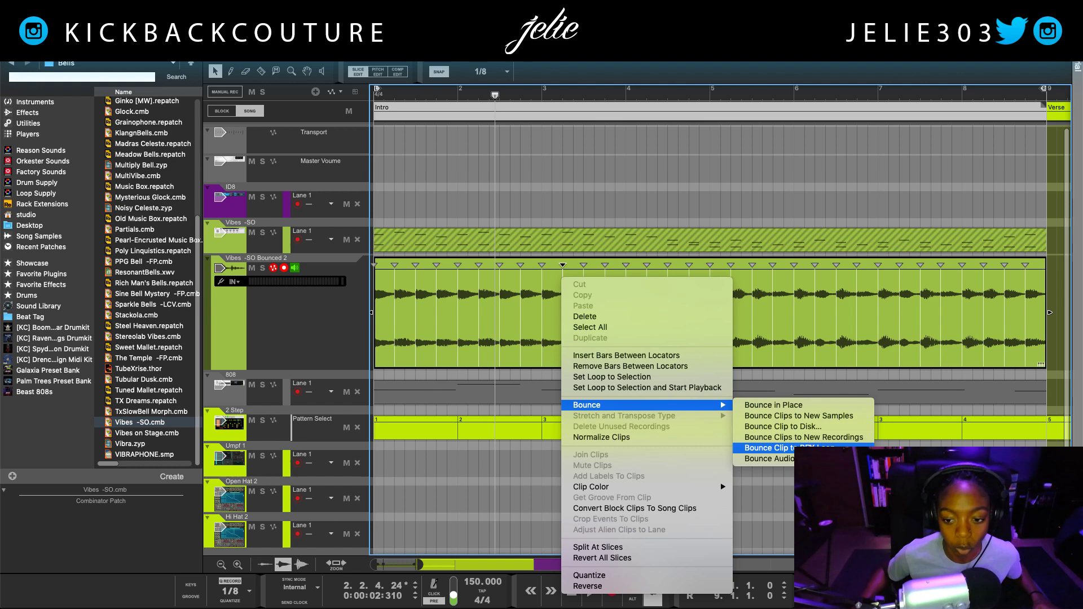
pyautogui.click(768, 448)
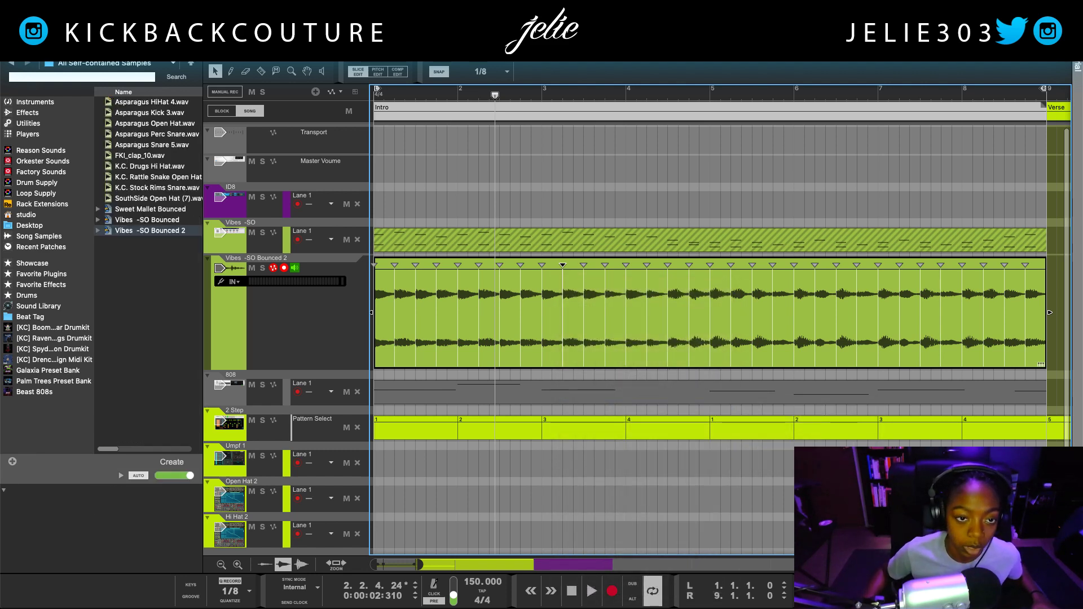
# Step: Show the rack and load the Vibes -SO Bounced 2 REX loop into a new Dr.OctoRex in an empty rack area
pyautogui.press('F6')
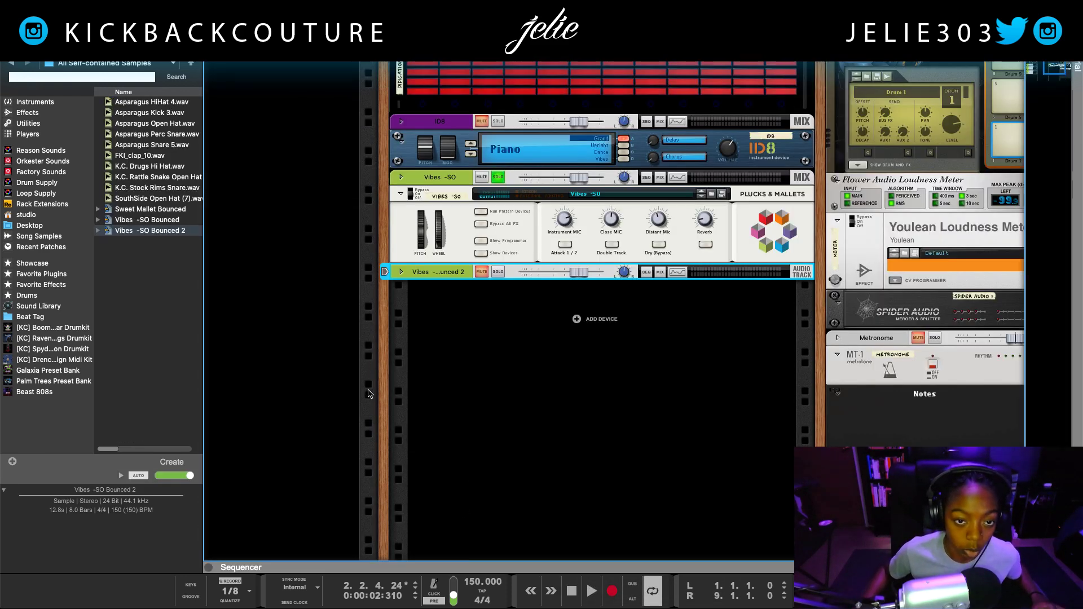
pyautogui.hscroll(-8, 356, 355)
pyautogui.scroll(8, 395, 350)
pyautogui.moveTo(151, 230); pyautogui.dragTo(598, 510)
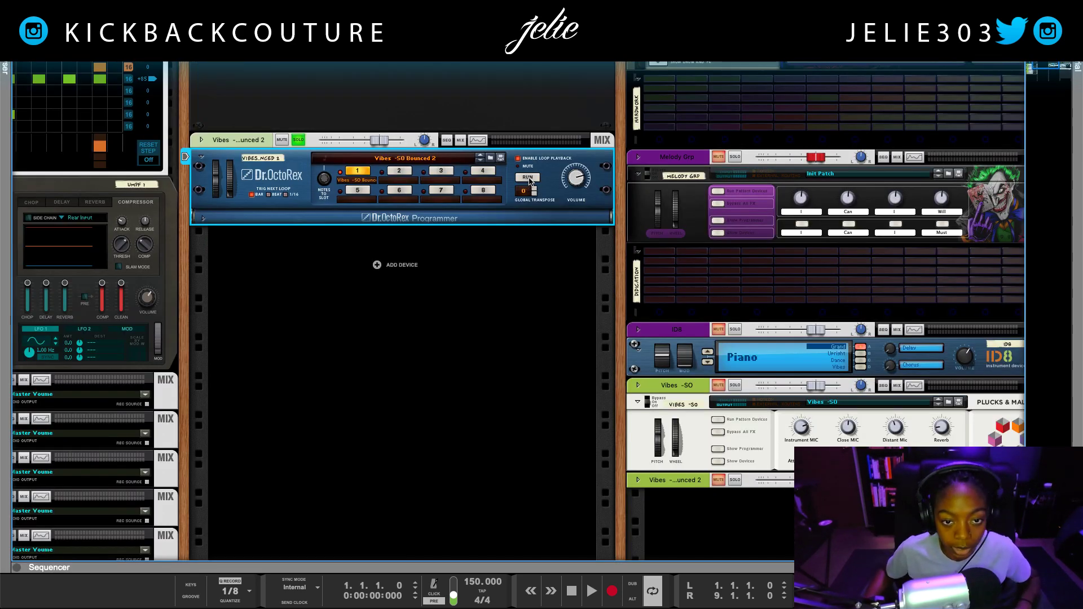
# Step: Run the Dr.OctoRex loop and audition it with the global transpose at -12 and at 12, stopping loop playback at the end
pyautogui.click(527, 178)
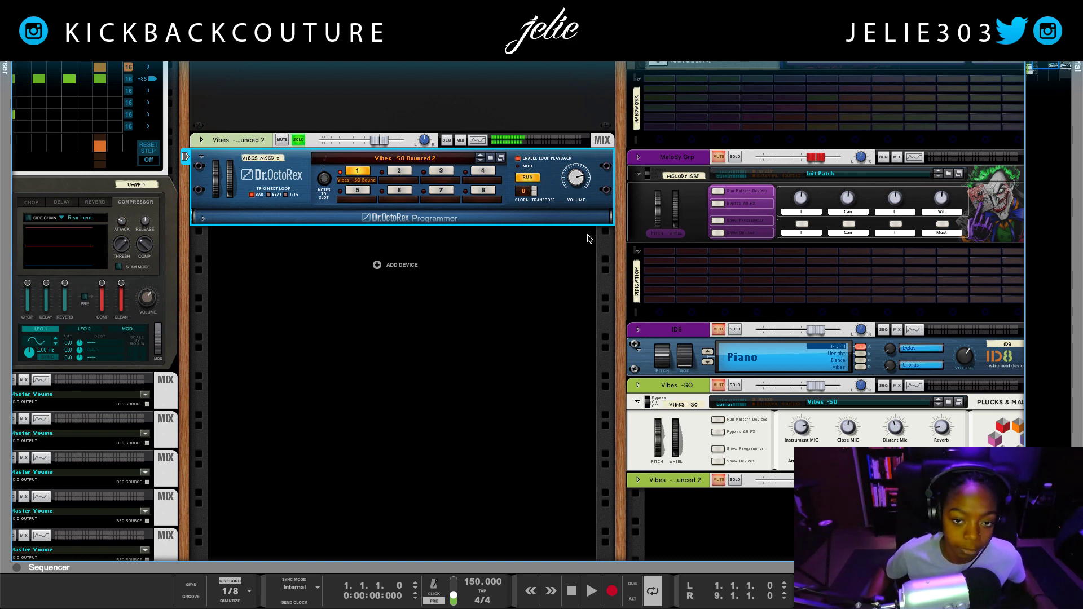
pyautogui.hscroll(-3, 578, 245)
pyautogui.scroll(3, 589, 249)
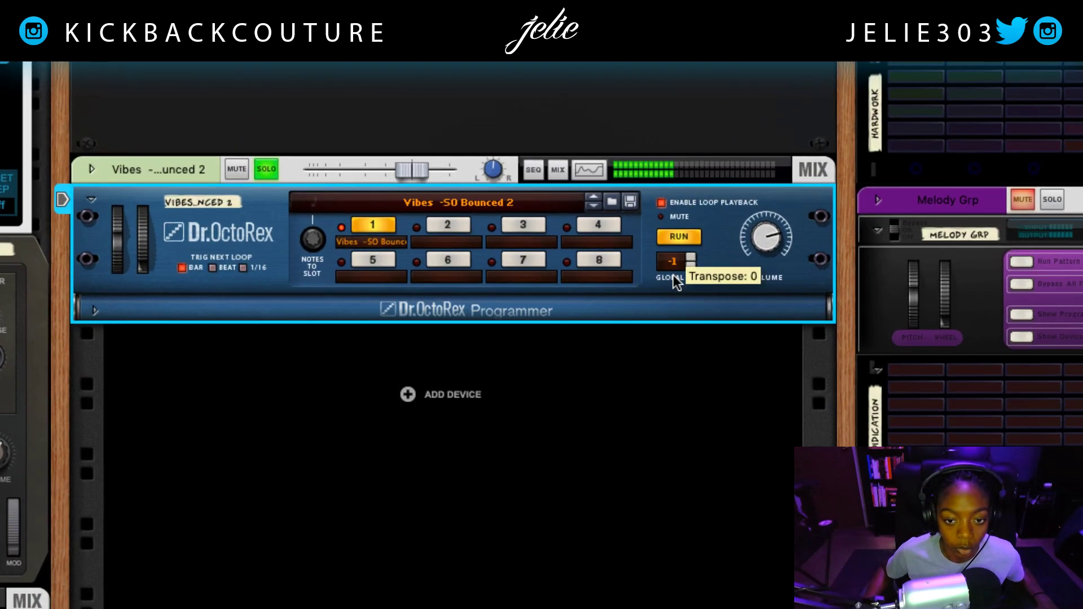
pyautogui.moveTo(614, 287); pyautogui.dragTo(613, 408)
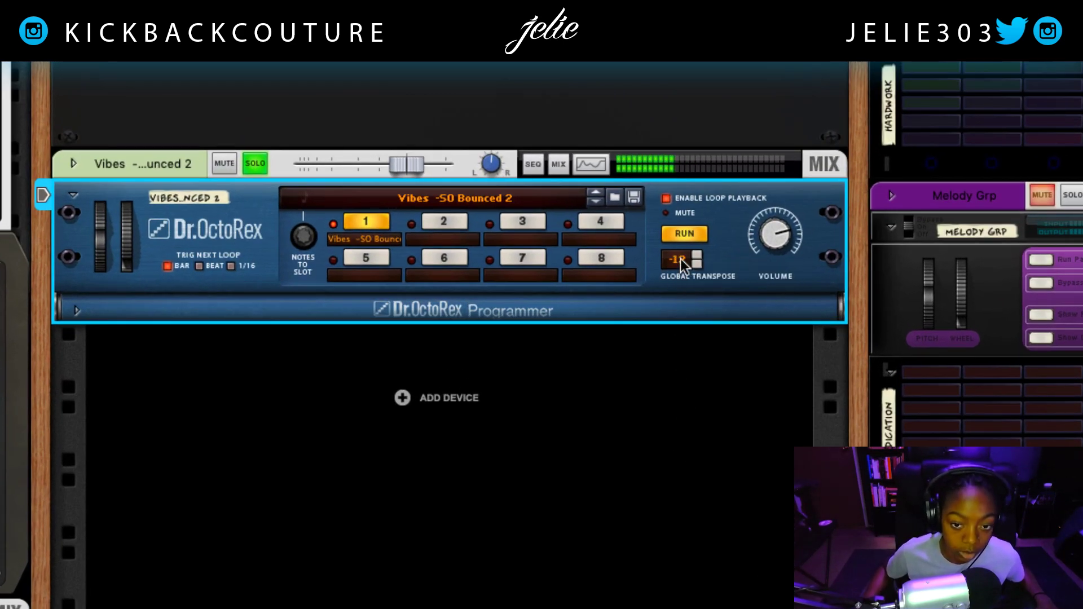
pyautogui.moveTo(681, 258); pyautogui.dragTo(680, 203)
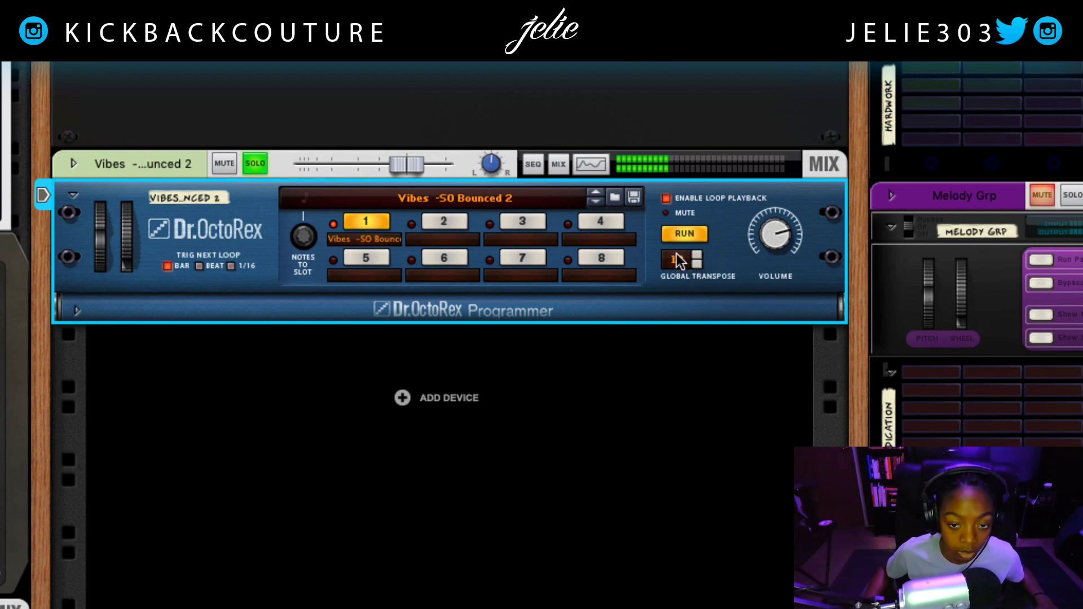
pyautogui.moveTo(683, 266); pyautogui.dragTo(661, 572)
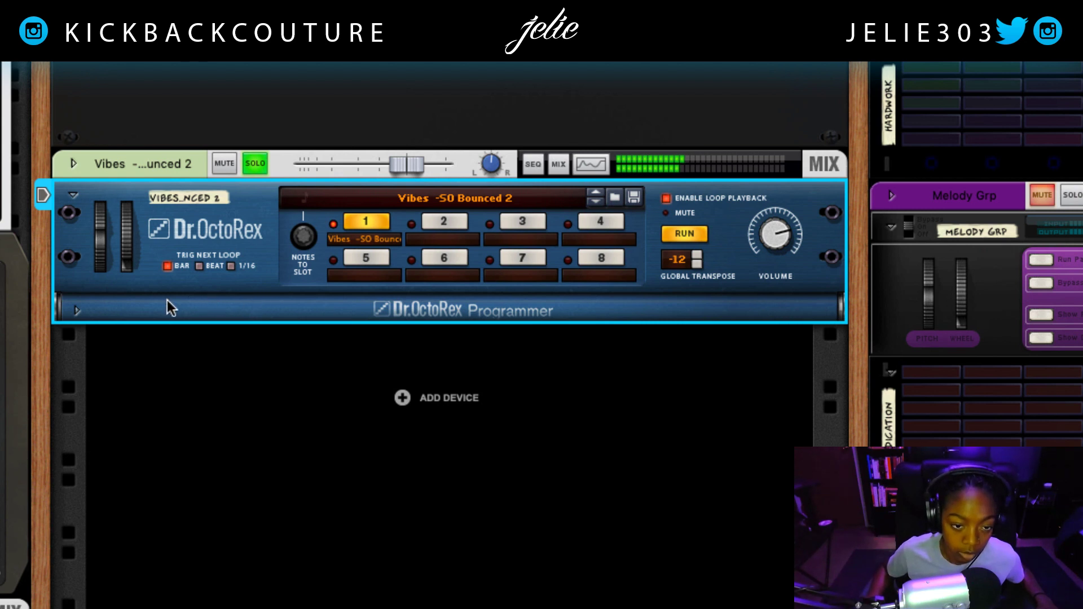
pyautogui.moveTo(677, 259); pyautogui.dragTo(677, 259)
pyautogui.click(167, 266)
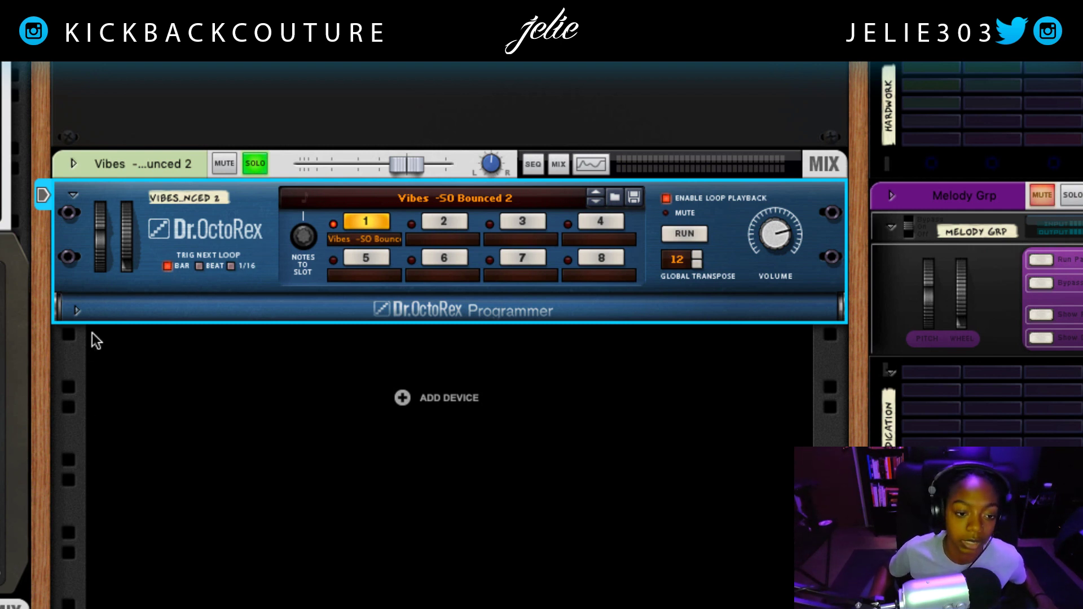
# Step: Unfold the Dr.OctoRex Programmer and set the global transpose to -12
pyautogui.click(76, 310)
pyautogui.moveTo(684, 259); pyautogui.dragTo(684, 327)
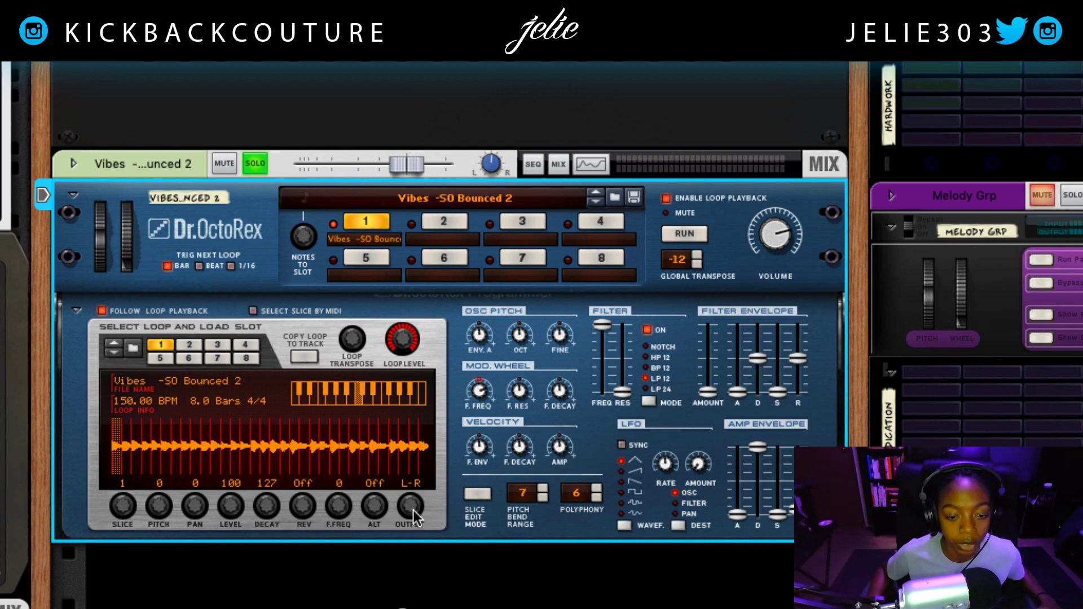
# Step: Run the loop and, in slice edit mode, turn on reverse for every slice of the loop
pyautogui.click(477, 494)
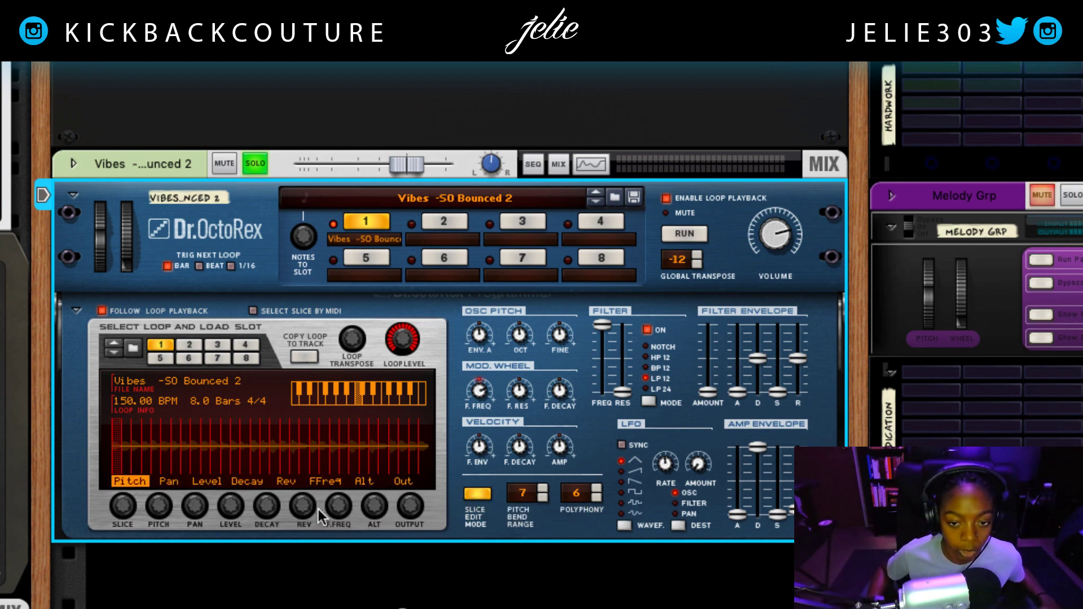
pyautogui.click(692, 240)
pyautogui.click(285, 483)
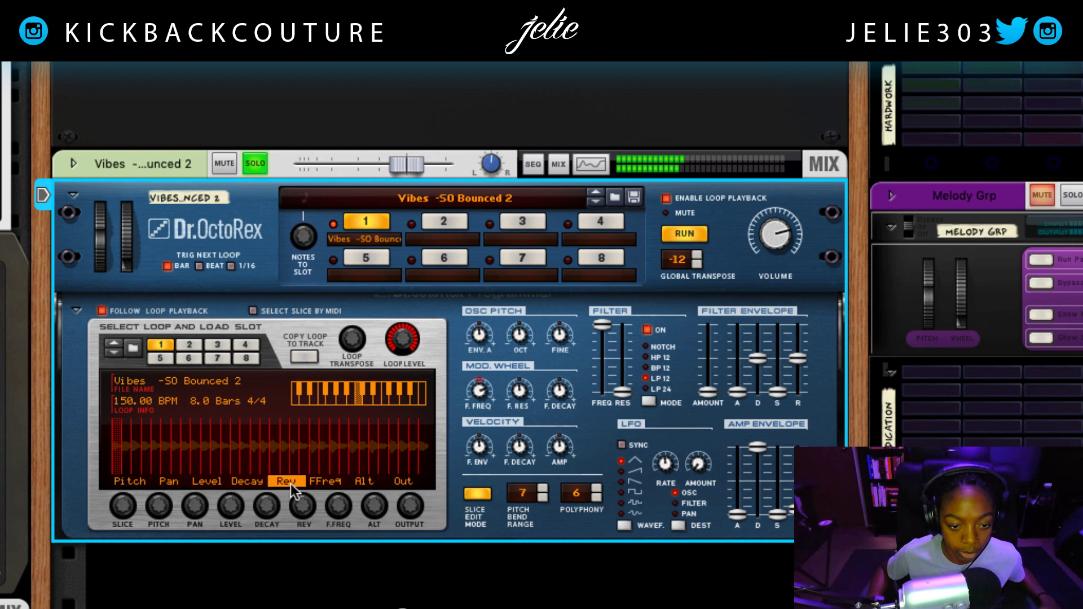
pyautogui.moveTo(427, 434); pyautogui.dragTo(113, 428)
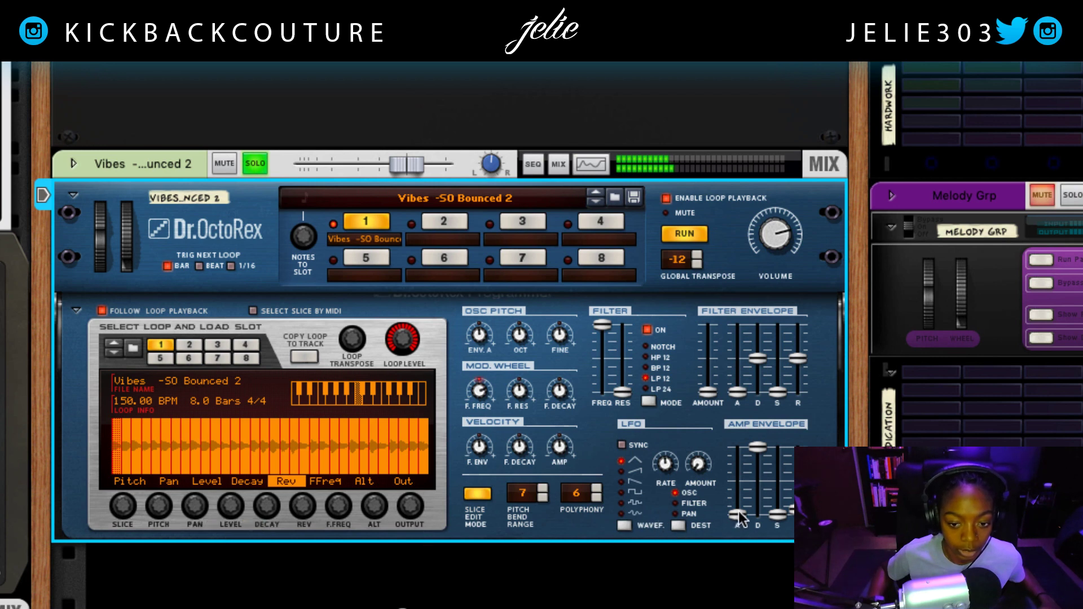
# Step: Raise the amp envelope's attack slightly and leave slice edit mode
pyautogui.moveTo(744, 508); pyautogui.dragTo(743, 502)
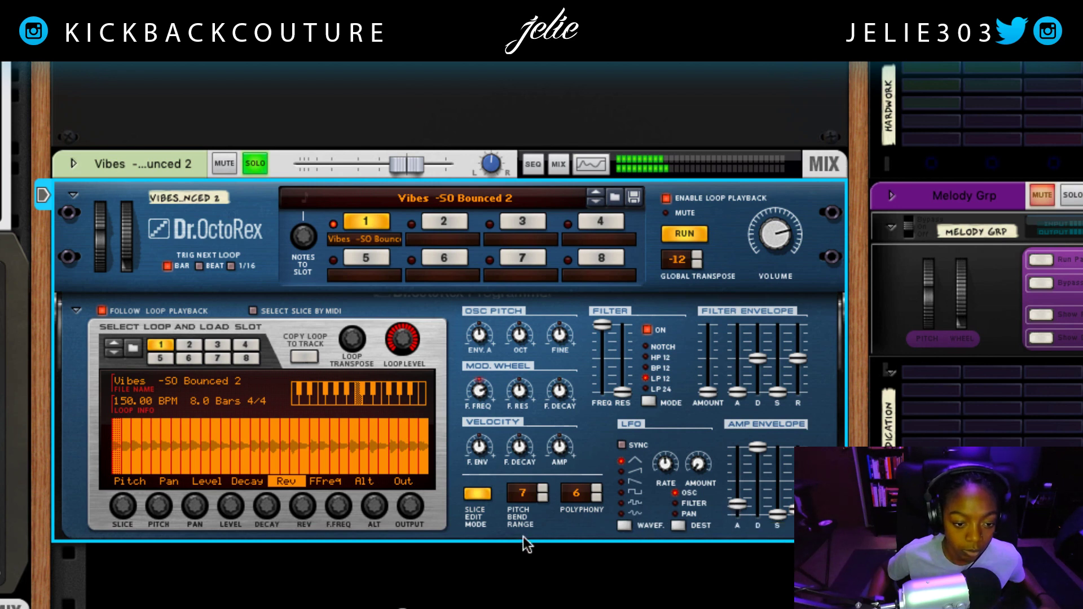
pyautogui.click(475, 493)
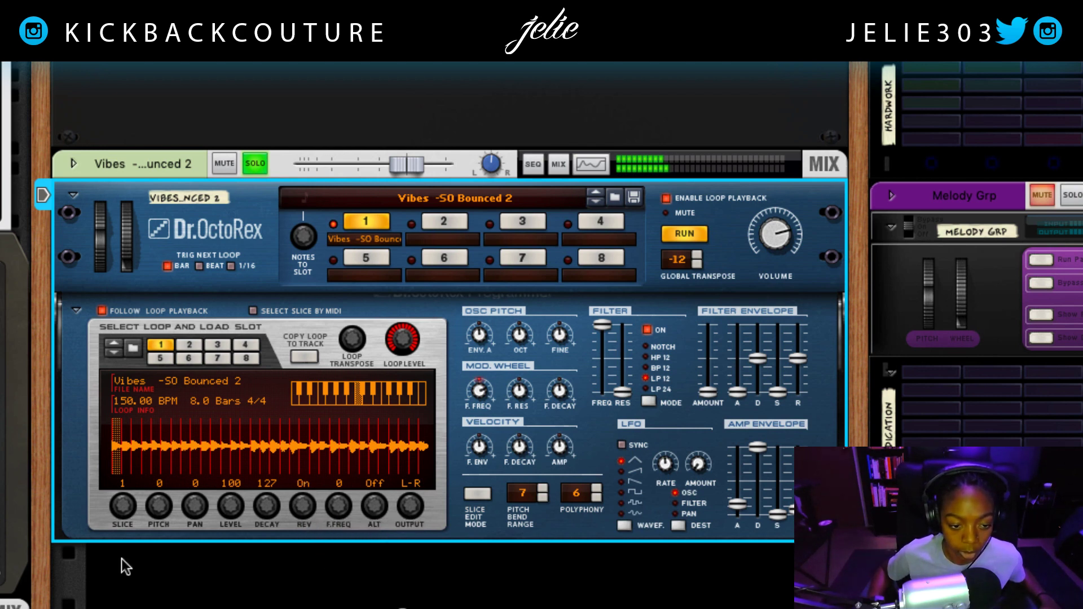
pyautogui.moveTo(122, 508); pyautogui.dragTo(137, 573)
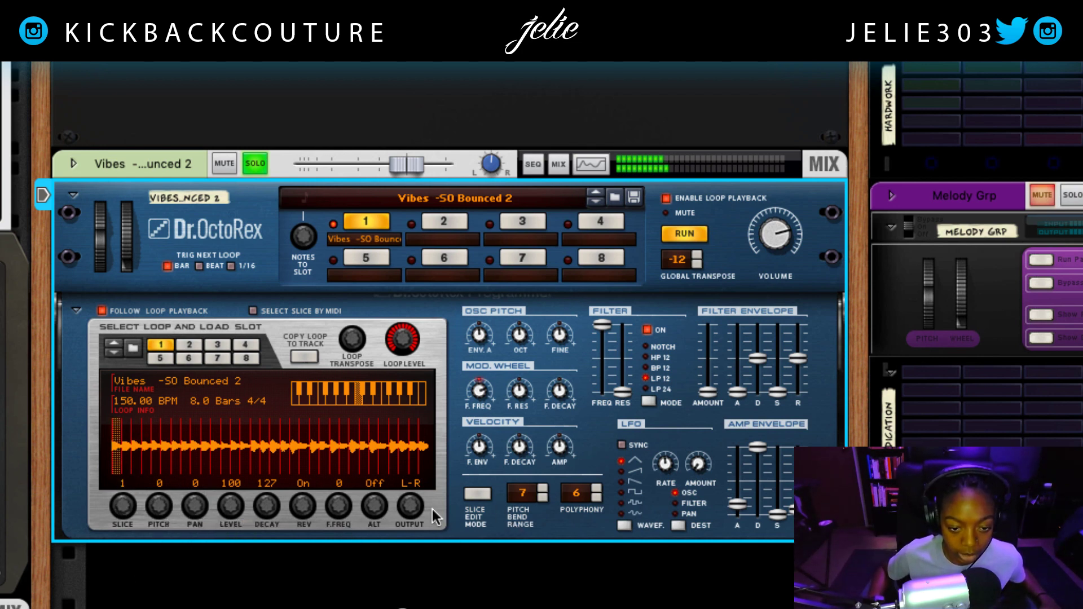
# Step: In slice edit mode, pan the first half of the loop's slices hard to one side and the second half to the other
pyautogui.click(477, 493)
pyautogui.click(175, 481)
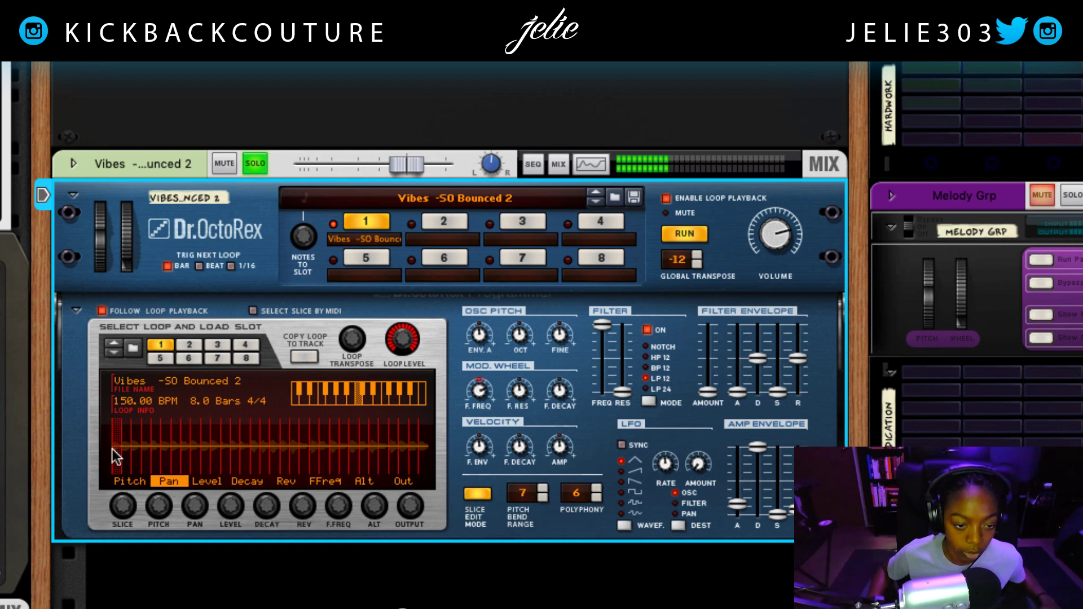
pyautogui.moveTo(130, 397)
pyautogui.mouseDown()
pyautogui.moveTo(170, 371)
pyautogui.moveTo(269, 343)
pyautogui.mouseUp()
pyautogui.moveTo(282, 419)
pyautogui.mouseDown()
pyautogui.moveTo(290, 445)
pyautogui.moveTo(428, 448)
pyautogui.mouseUp()
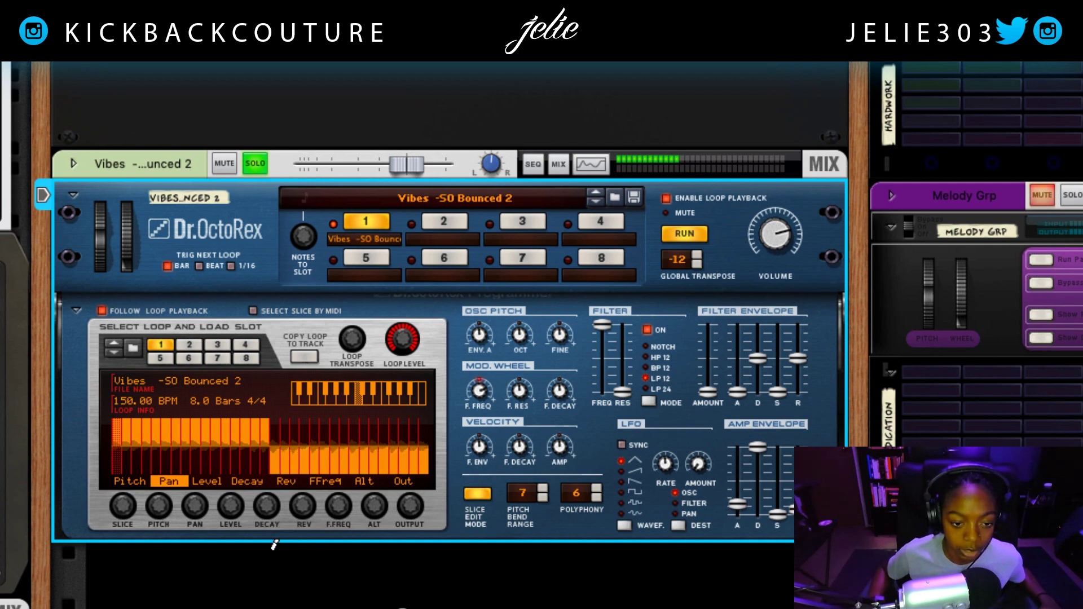
# Step: Try panning small groups of slices alternately to opposite sides, then level the pan values back to centre and leave slice edit mode
pyautogui.moveTo(150, 447)
pyautogui.mouseDown()
pyautogui.moveTo(148, 467)
pyautogui.moveTo(136, 469)
pyautogui.moveTo(130, 396)
pyautogui.mouseUp()
pyautogui.moveTo(177, 454)
pyautogui.mouseDown()
pyautogui.moveTo(189, 488)
pyautogui.moveTo(180, 482)
pyautogui.moveTo(217, 450)
pyautogui.moveTo(226, 495)
pyautogui.moveTo(241, 456)
pyautogui.moveTo(257, 448)
pyautogui.moveTo(267, 495)
pyautogui.moveTo(296, 397)
pyautogui.mouseUp()
pyautogui.moveTo(303, 450); pyautogui.dragTo(285, 475)
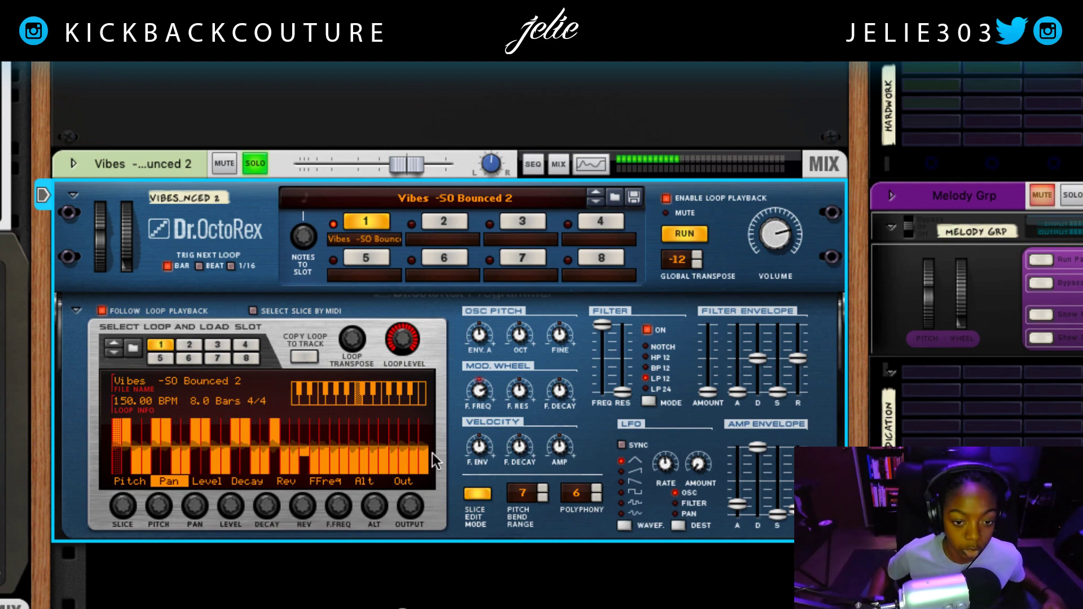
pyautogui.moveTo(409, 448)
pyautogui.mouseDown()
pyautogui.moveTo(377, 446)
pyautogui.moveTo(437, 446)
pyautogui.moveTo(152, 449)
pyautogui.moveTo(150, 462)
pyautogui.mouseUp()
pyautogui.click(477, 494)
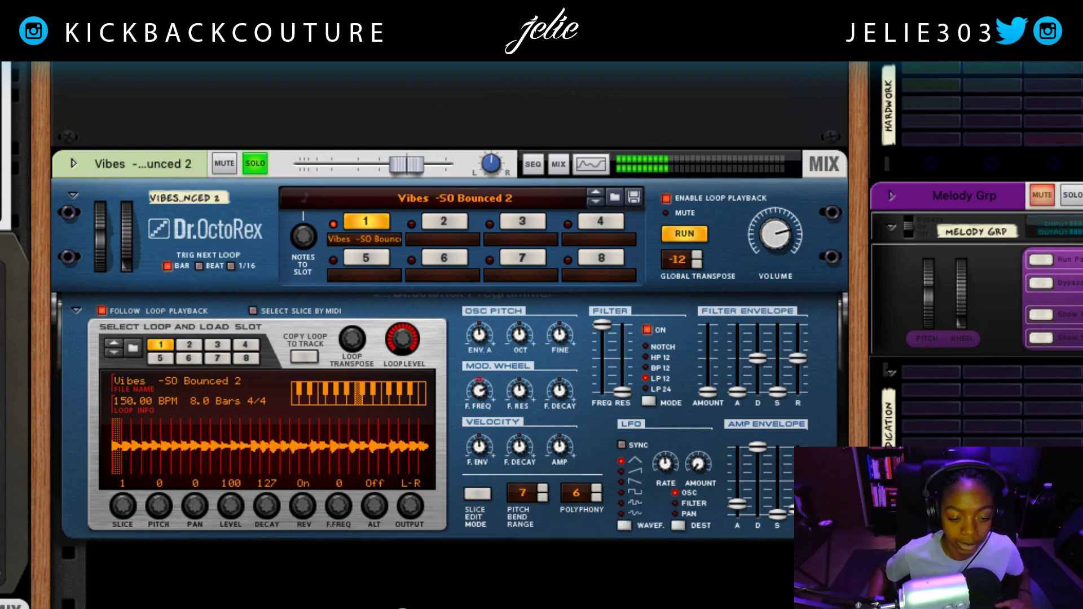
# Step: Unfold the mix channel above the Dr.OctoRex
pyautogui.scroll(2, 451, 338)
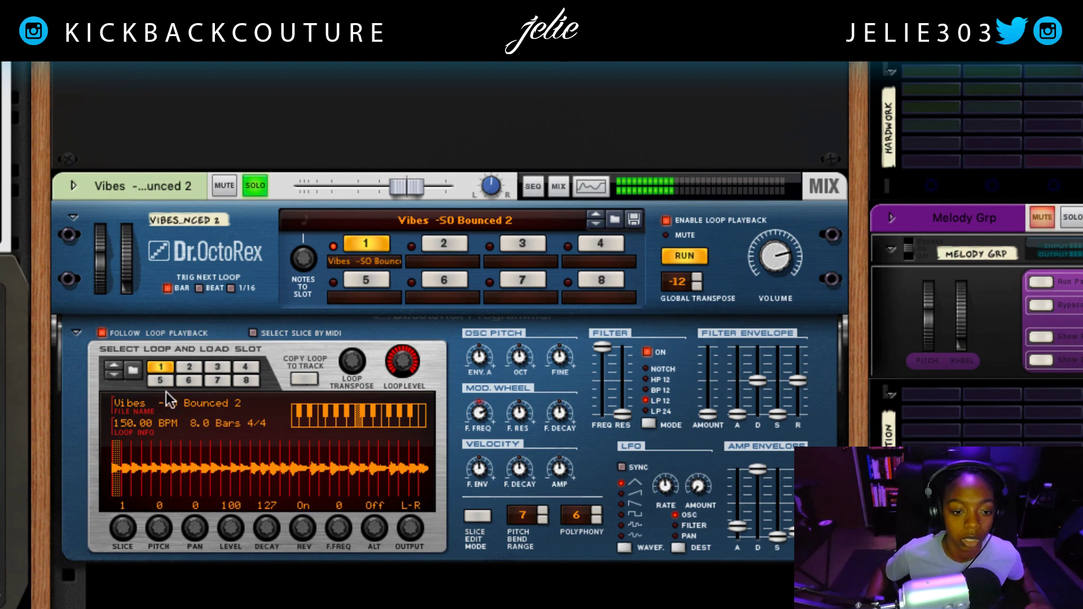
pyautogui.click(74, 183)
pyautogui.click(73, 186)
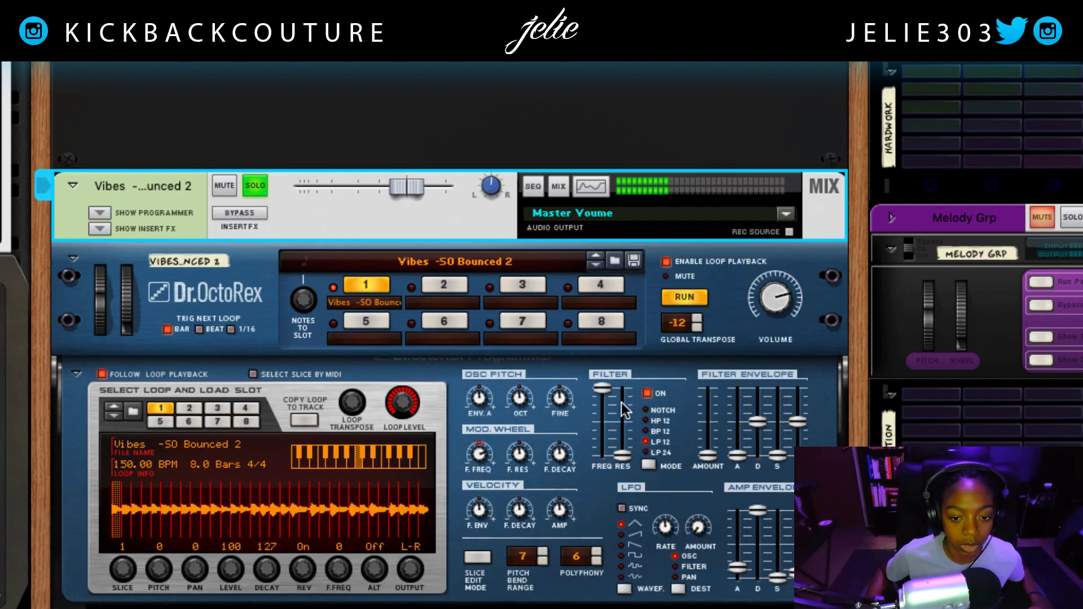
# Step: Lower the Dr.OctoRex filter frequency, raise its resonance strongly, and turn up the master volume
pyautogui.moveTo(601, 391)
pyautogui.mouseDown()
pyautogui.moveTo(603, 429)
pyautogui.moveTo(605, 406)
pyautogui.mouseUp()
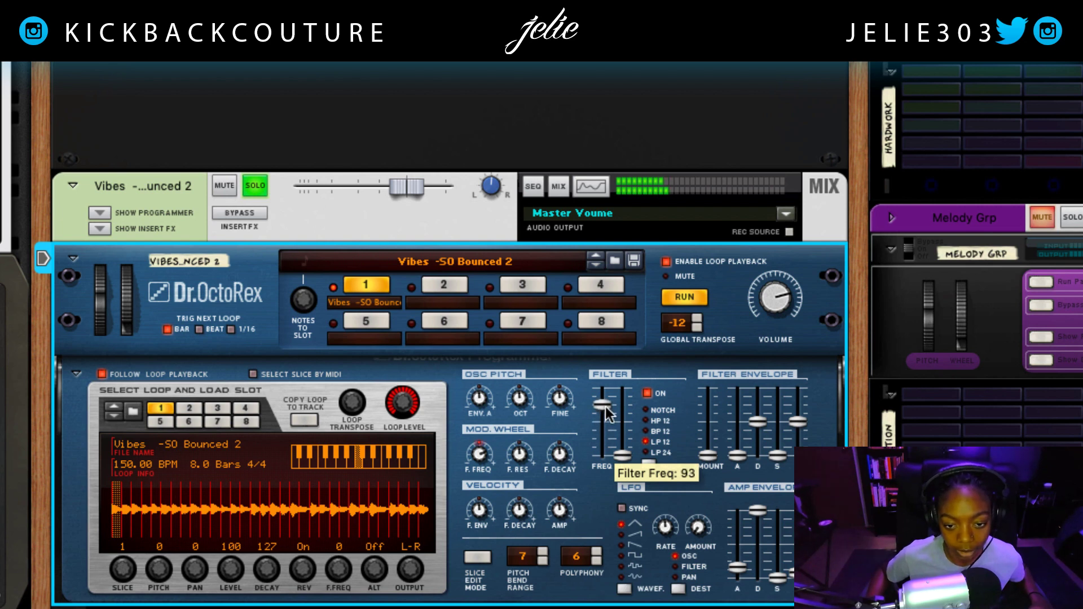
pyautogui.moveTo(623, 455); pyautogui.dragTo(621, 405)
pyautogui.moveTo(772, 292); pyautogui.dragTo(770, 282)
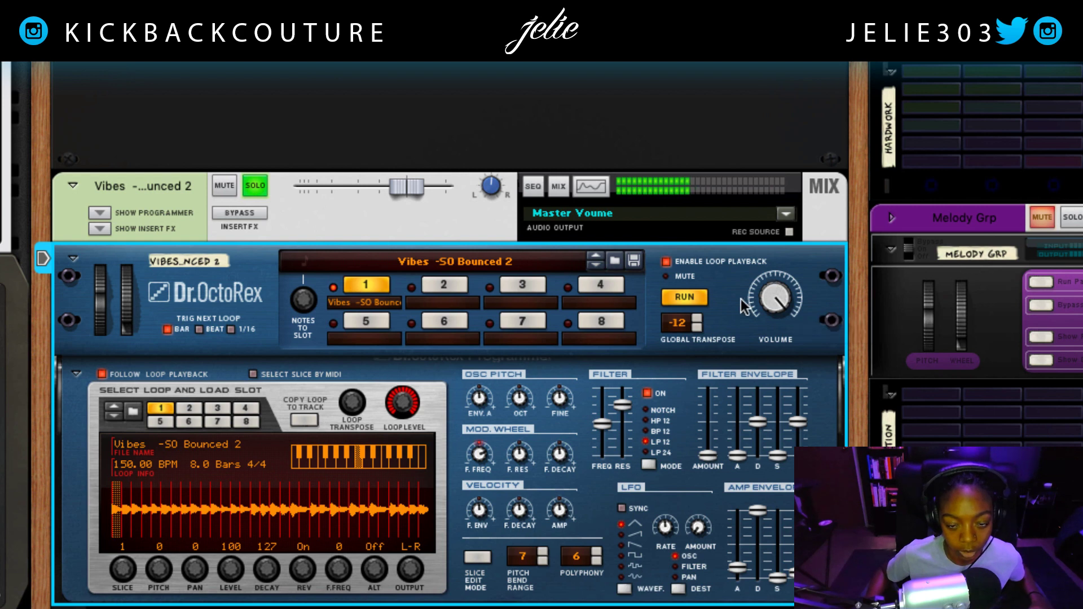
# Step: Set the global transpose to 0 and the master level to 91, and slightly raise the filter frequency and amp envelope attack
pyautogui.moveTo(677, 322); pyautogui.dragTo(723, 181)
pyautogui.moveTo(784, 307); pyautogui.dragTo(783, 325)
pyautogui.moveTo(600, 423); pyautogui.dragTo(600, 417)
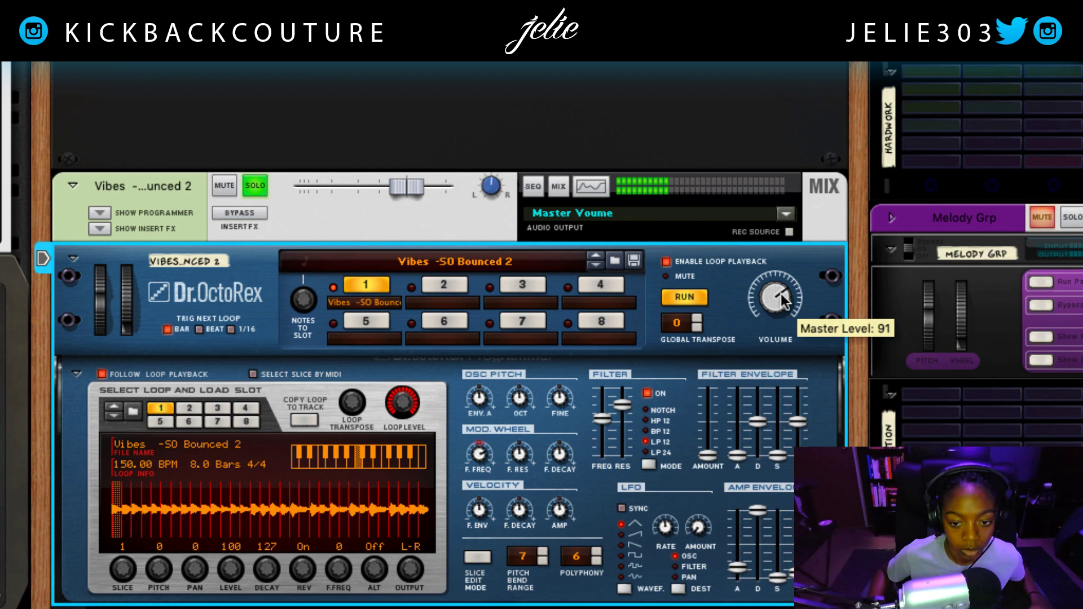
pyautogui.moveTo(738, 567); pyautogui.dragTo(745, 557)
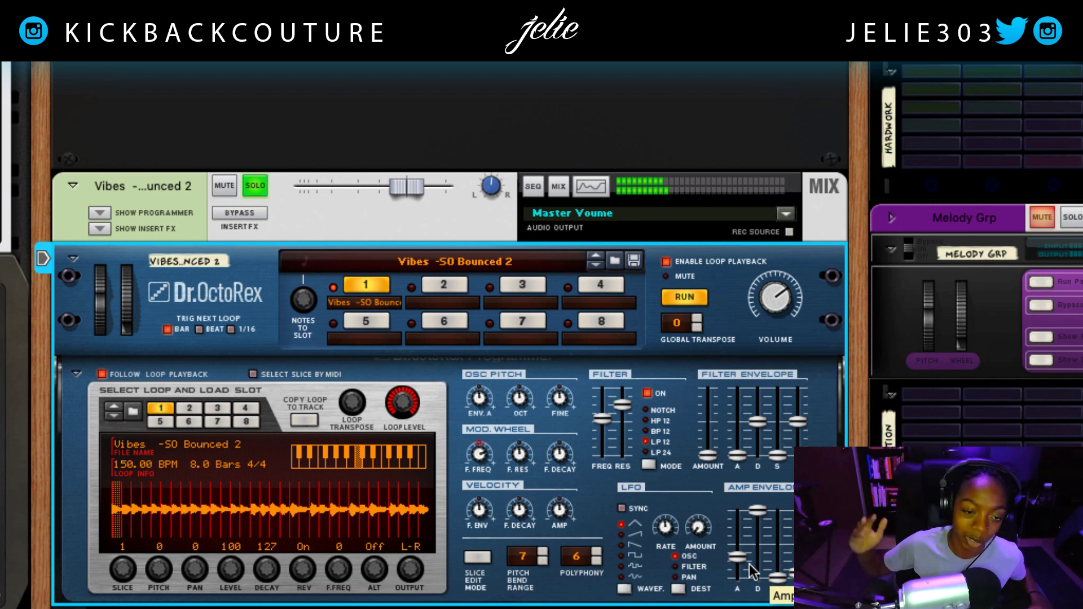
# Step: Show the mix channel's insert effects and add an Audiomatic Retro Transformer there
pyautogui.click(106, 229)
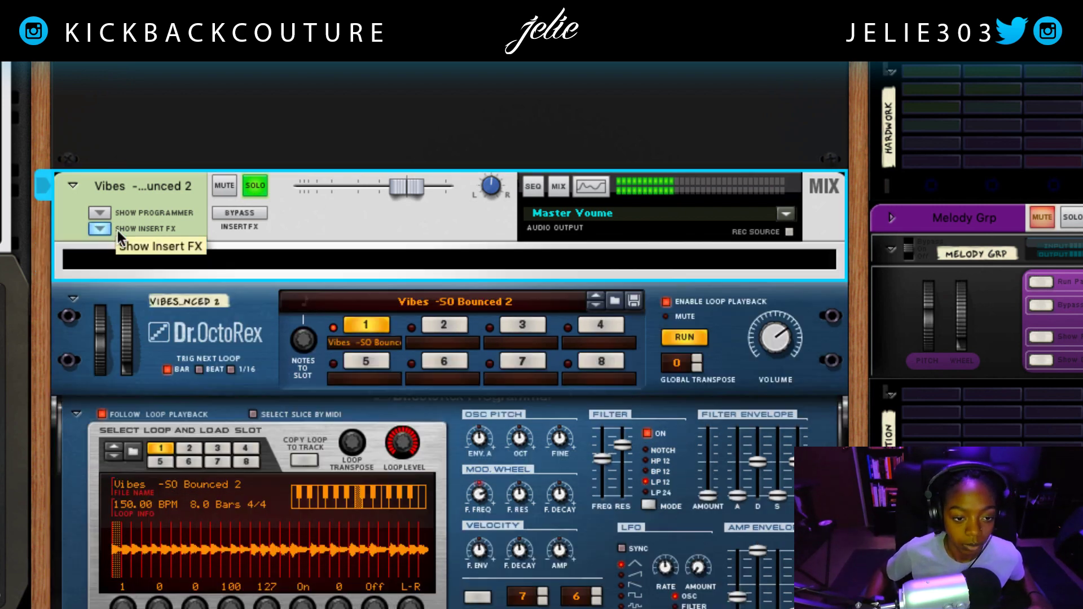
pyautogui.rightClick(144, 254)
pyautogui.moveTo(308, 325)
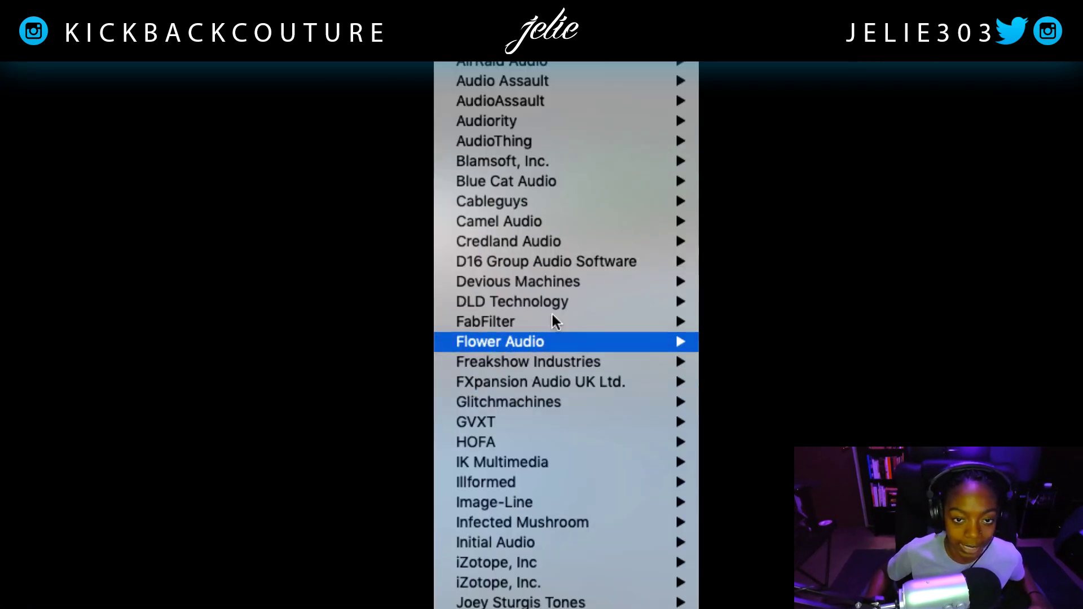
pyautogui.moveTo(502, 34)
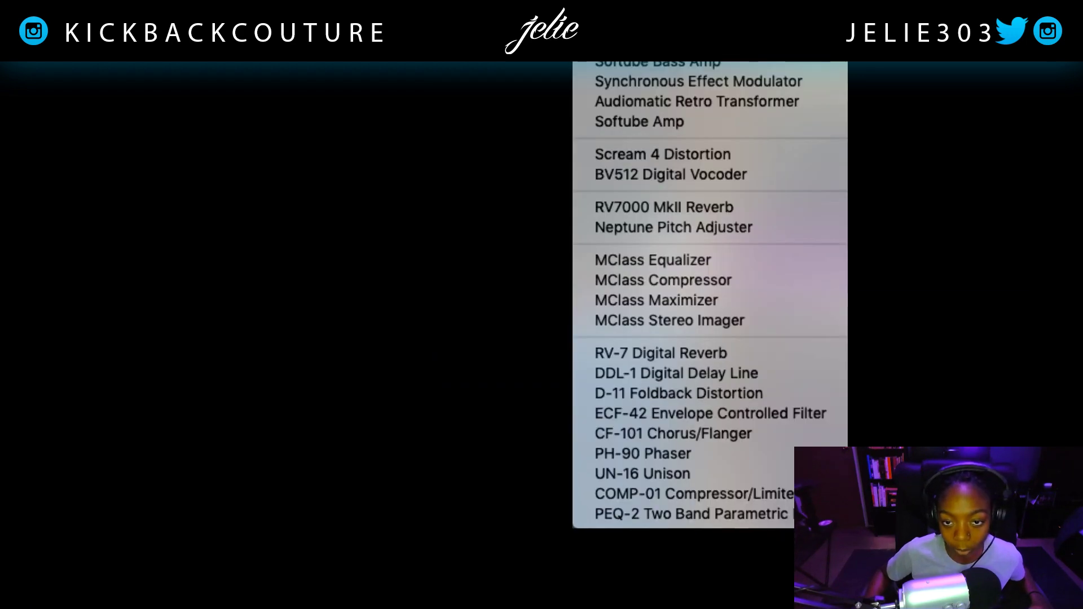
pyautogui.click(678, 99)
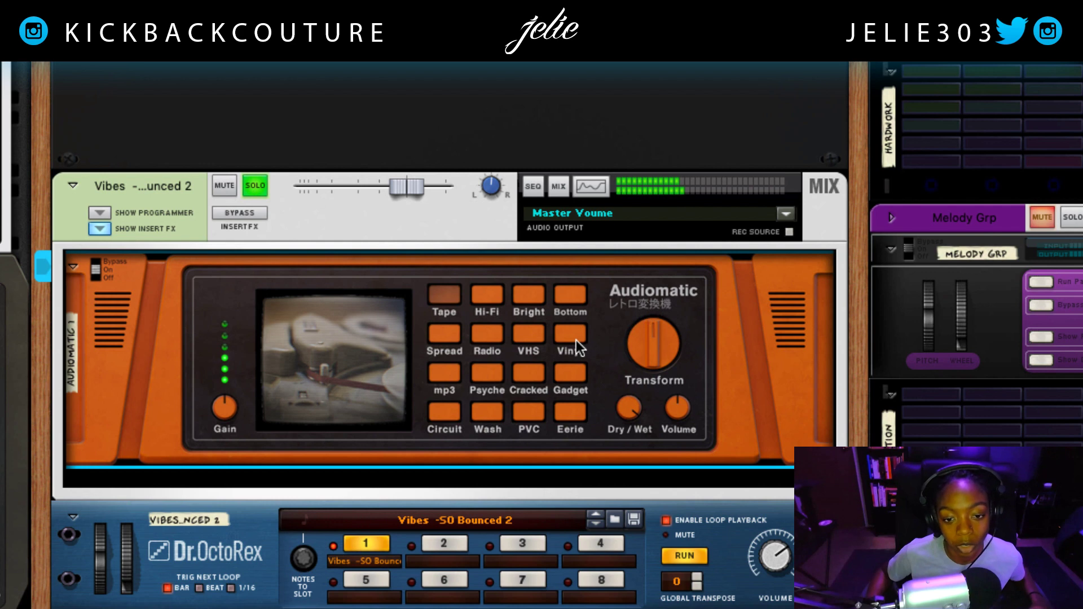
# Step: Audition Audiomatic's Vinyl mode, return to Tape with Transform turned well up, and compare the sound with the insert effects bypassed
pyautogui.click(576, 338)
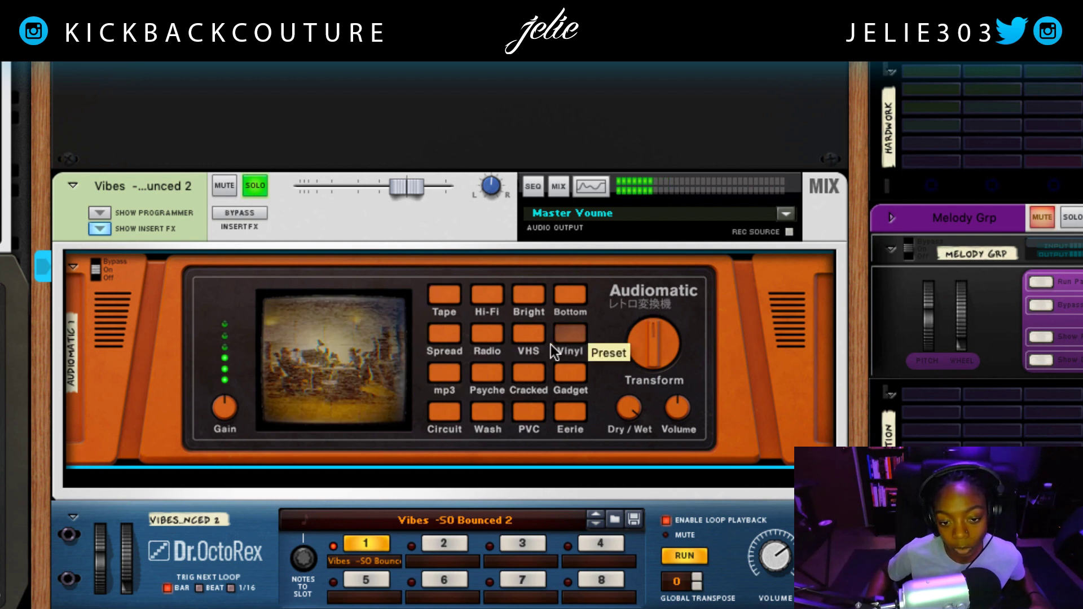
pyautogui.click(448, 299)
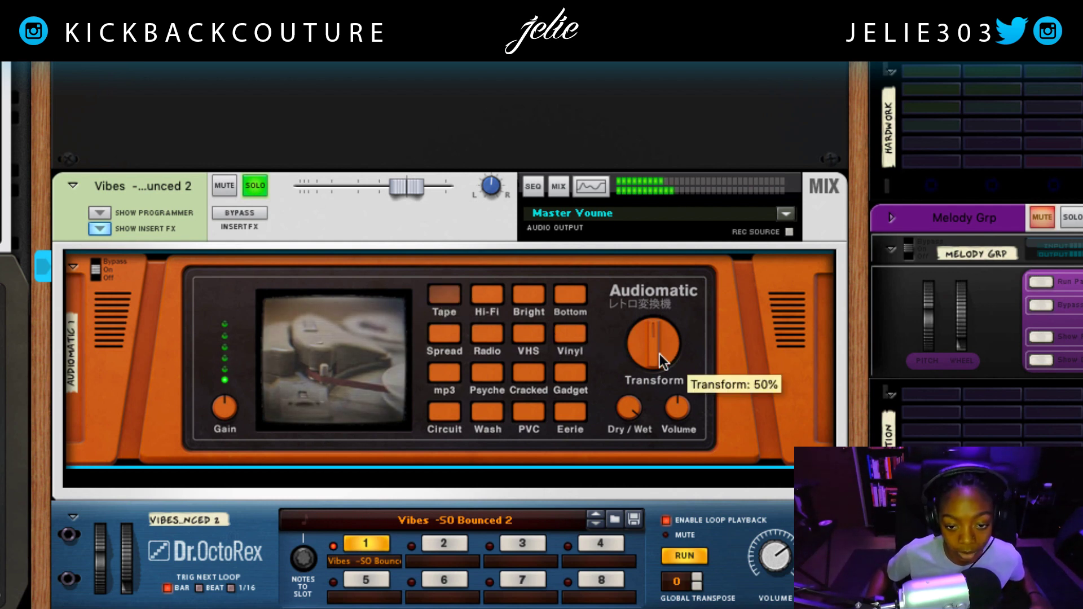
pyautogui.moveTo(650, 356); pyautogui.dragTo(596, 152)
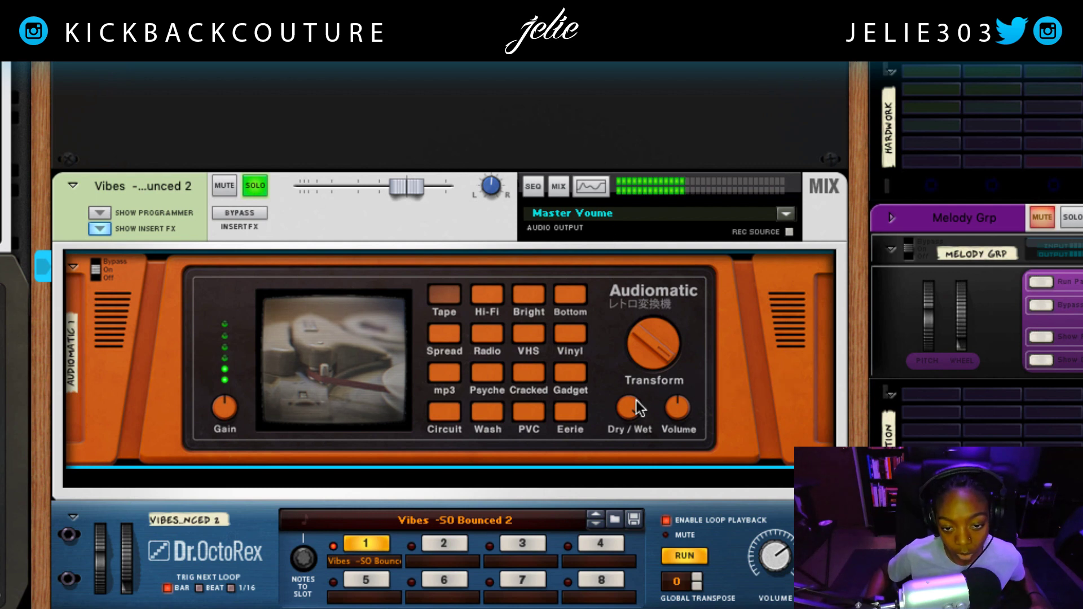
pyautogui.click(241, 211)
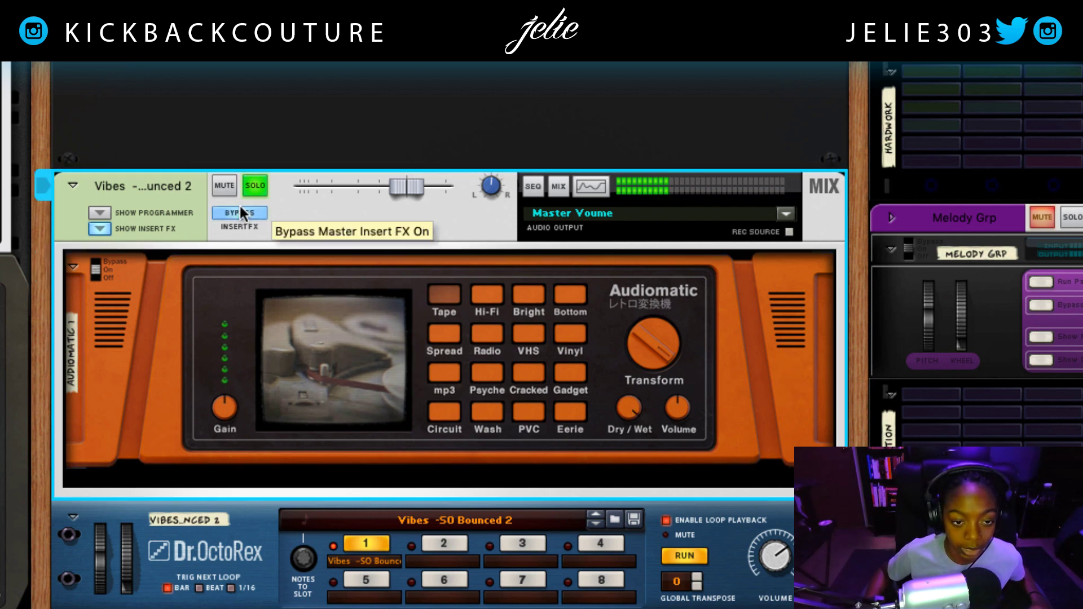
pyautogui.click(241, 212)
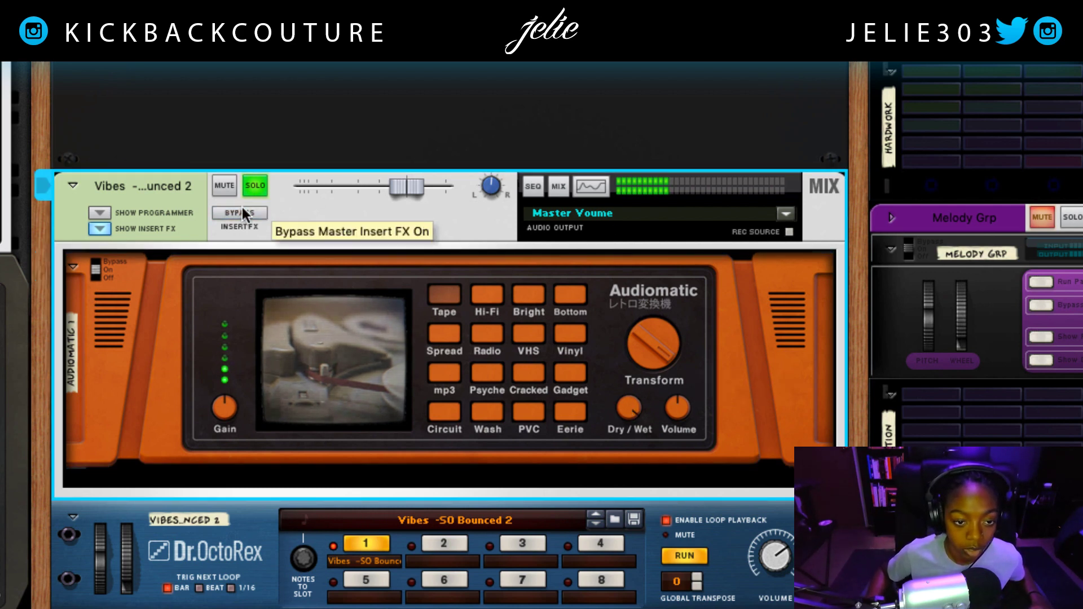
# Step: Add a Softube Amp below the Audiomatic in the insert effects
pyautogui.scroll(-3, 455, 438)
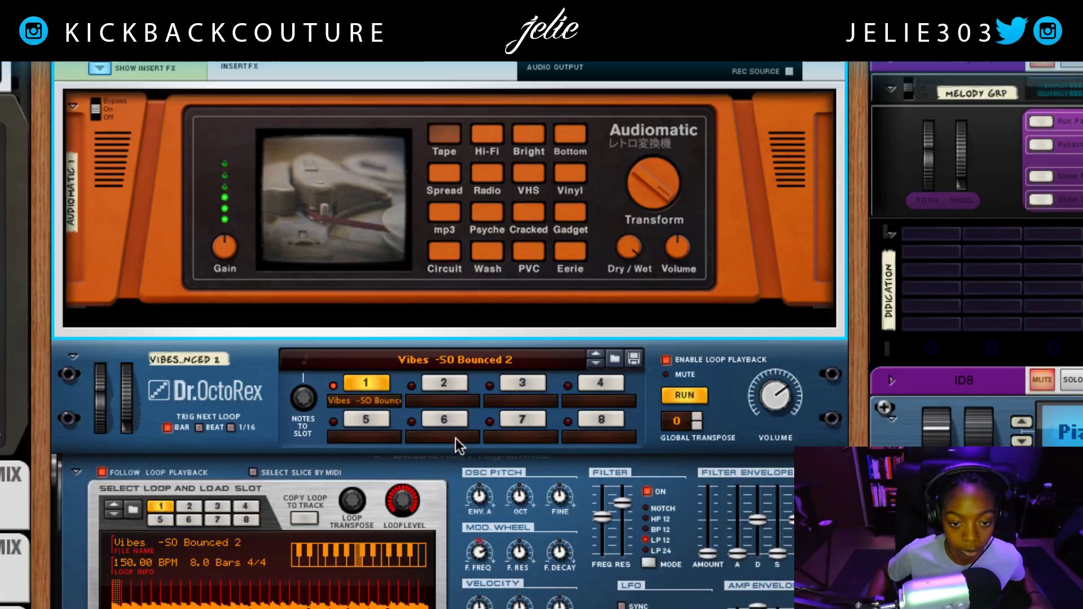
pyautogui.rightClick(447, 311)
pyautogui.moveTo(495, 325)
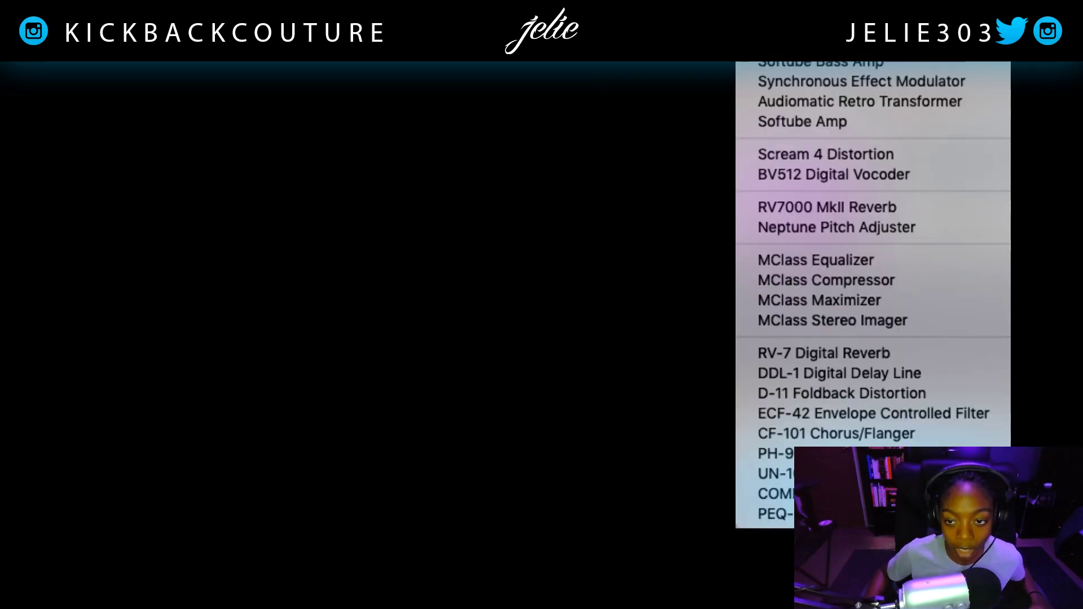
pyautogui.click(801, 121)
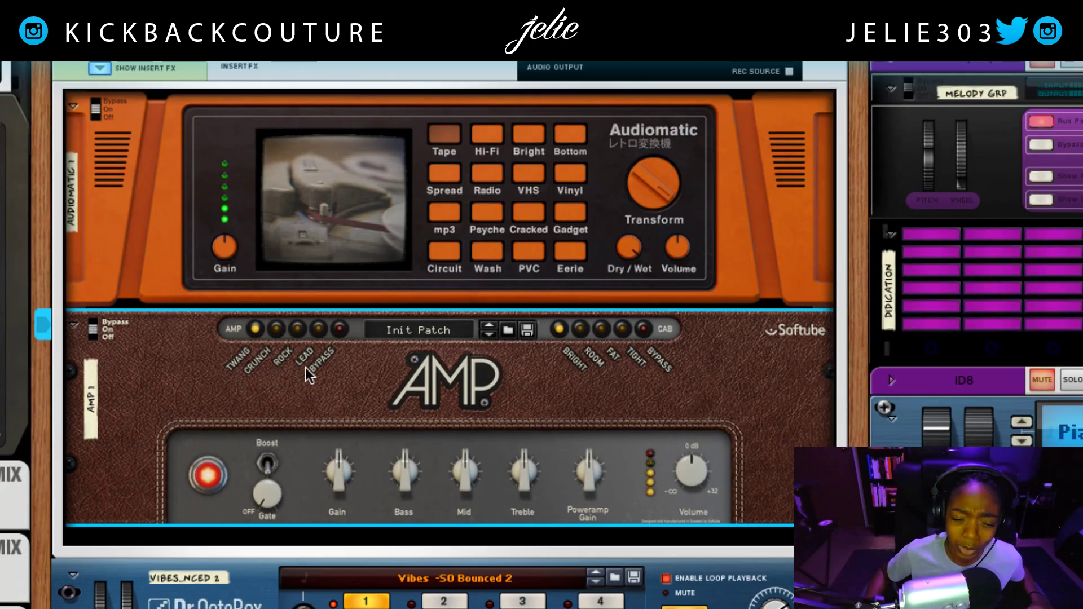
# Step: Audition different amp and cabinet models on the Softube Amp, settling on Crunch with the Bright cabinet
pyautogui.click(318, 329)
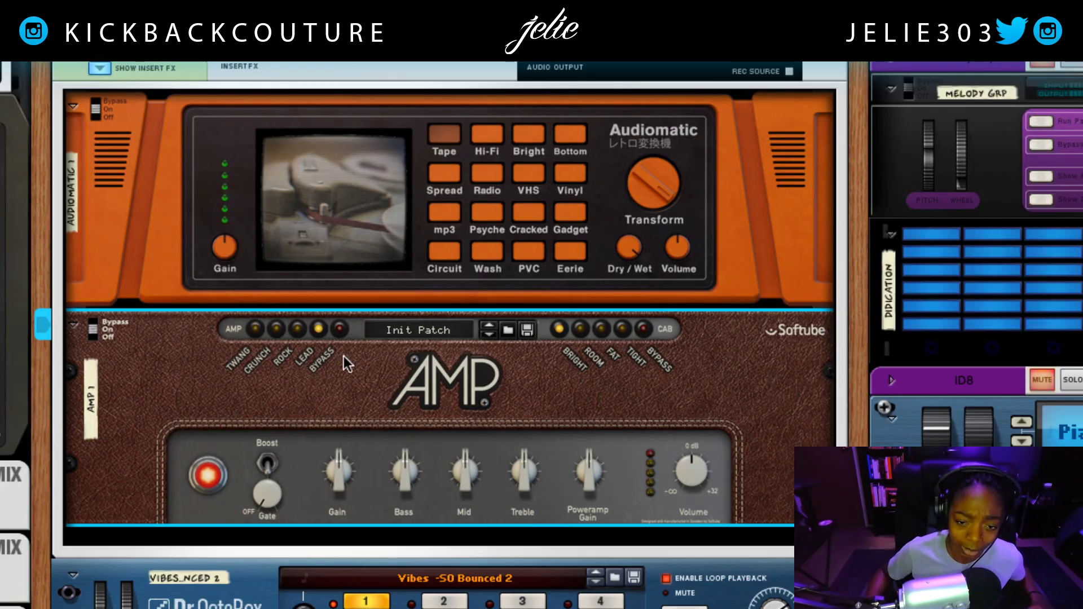
pyautogui.click(600, 331)
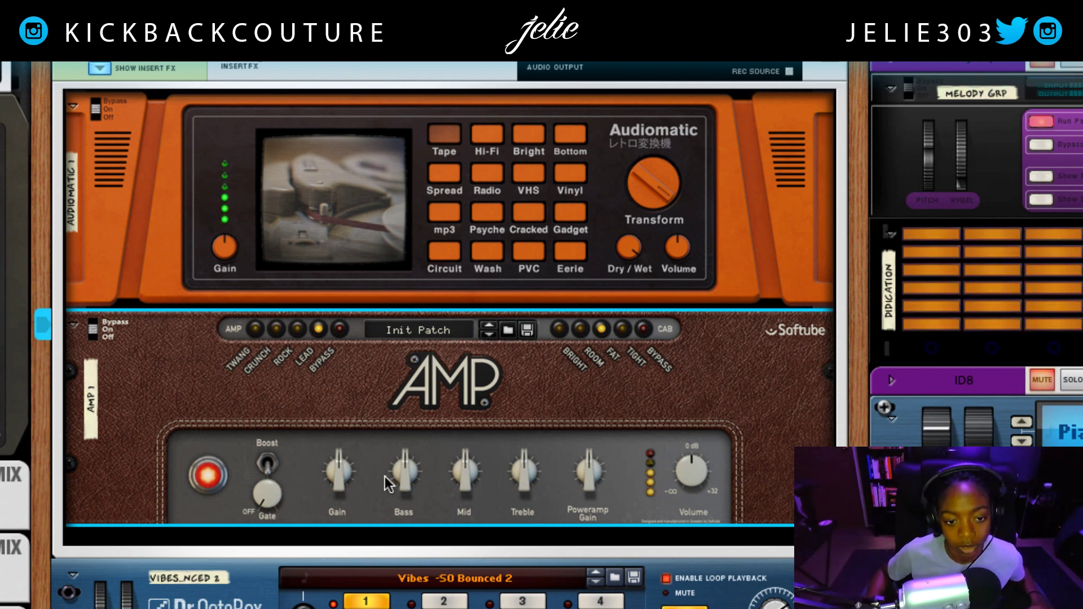
pyautogui.click(256, 328)
pyautogui.click(273, 328)
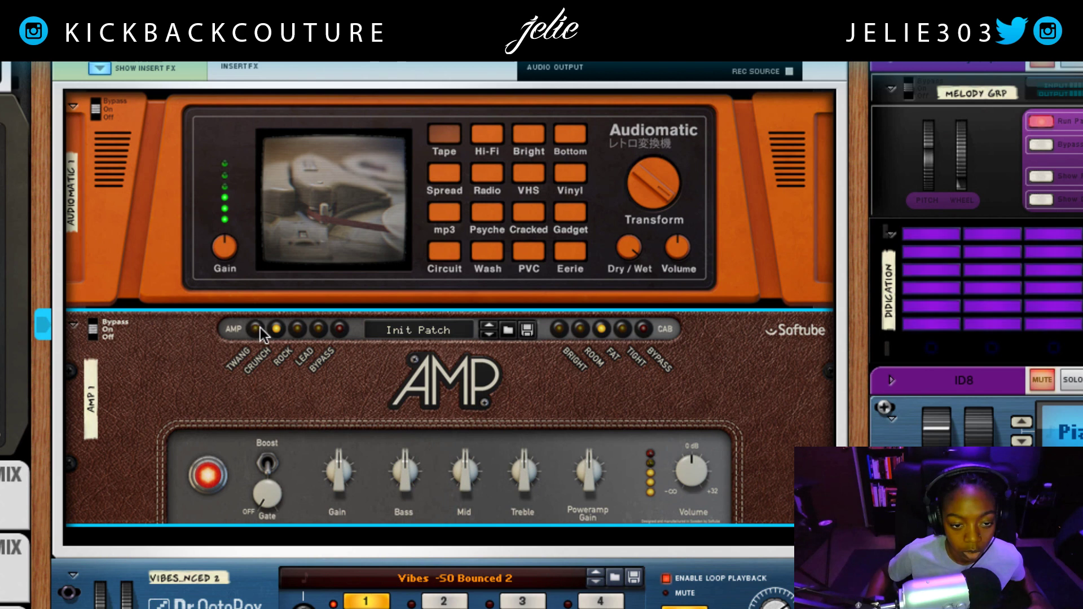
pyautogui.click(622, 329)
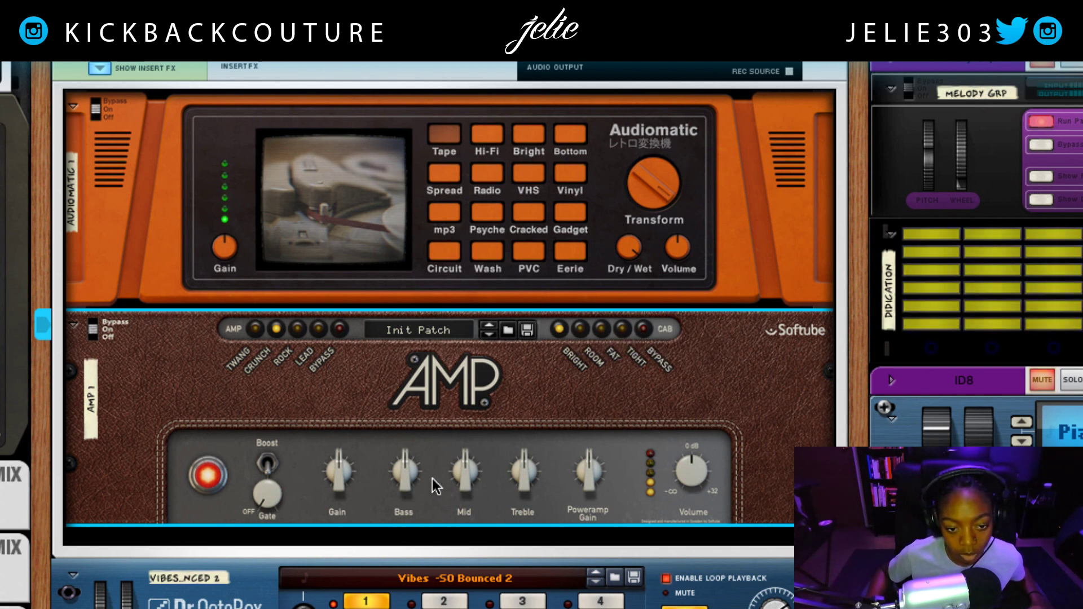
# Step: Set the Amp's mid to 7.5 and gain to 5.5, adjust the treble, switch the boost on, and lower the poweramp gain
pyautogui.moveTo(510, 469); pyautogui.dragTo(441, 451)
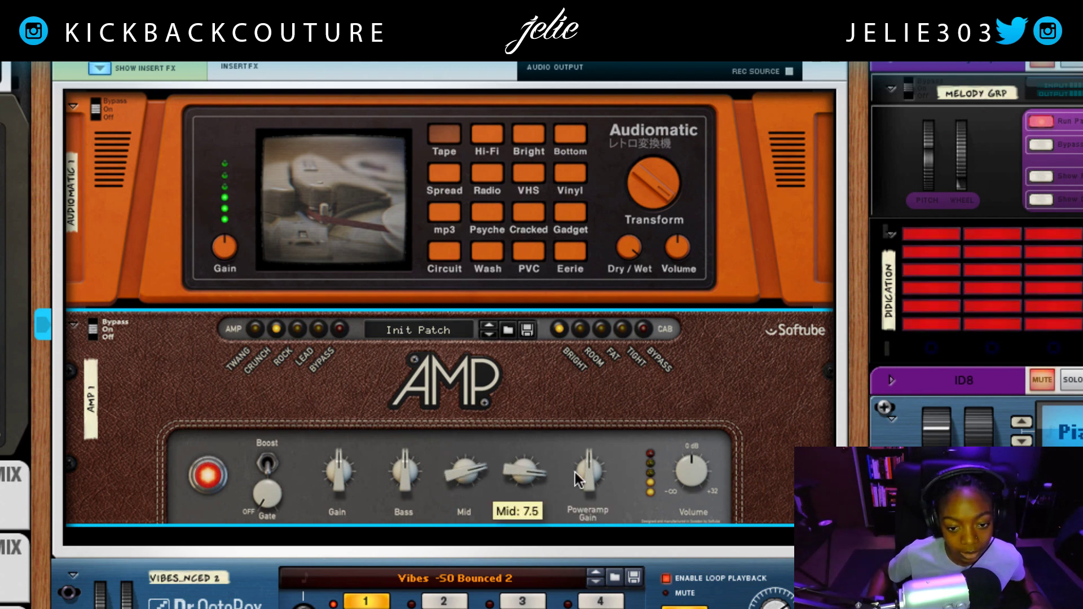
pyautogui.moveTo(347, 489); pyautogui.dragTo(339, 478)
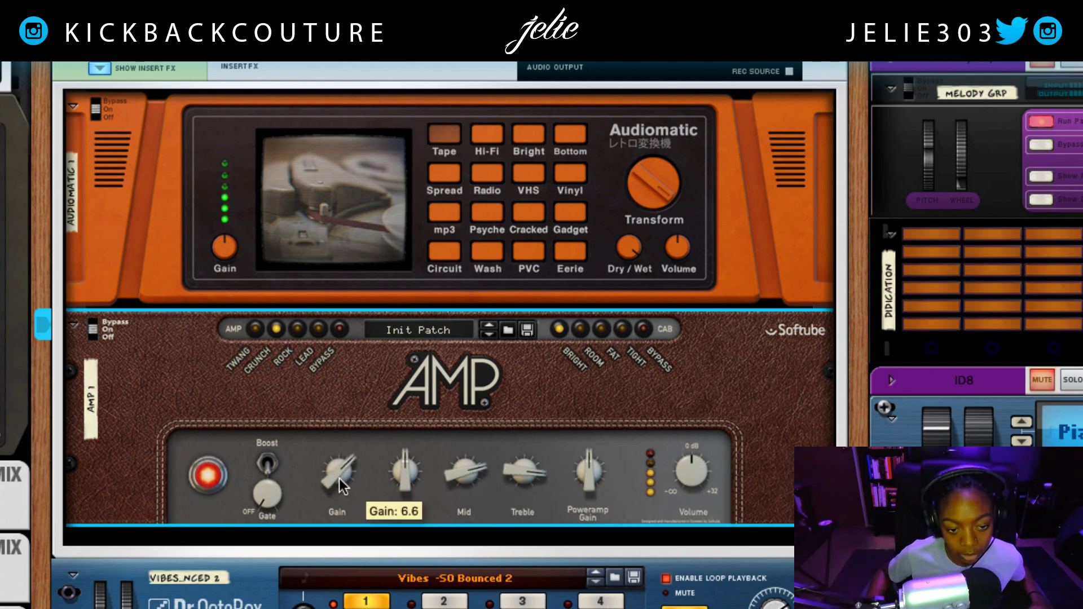
pyautogui.click(269, 466)
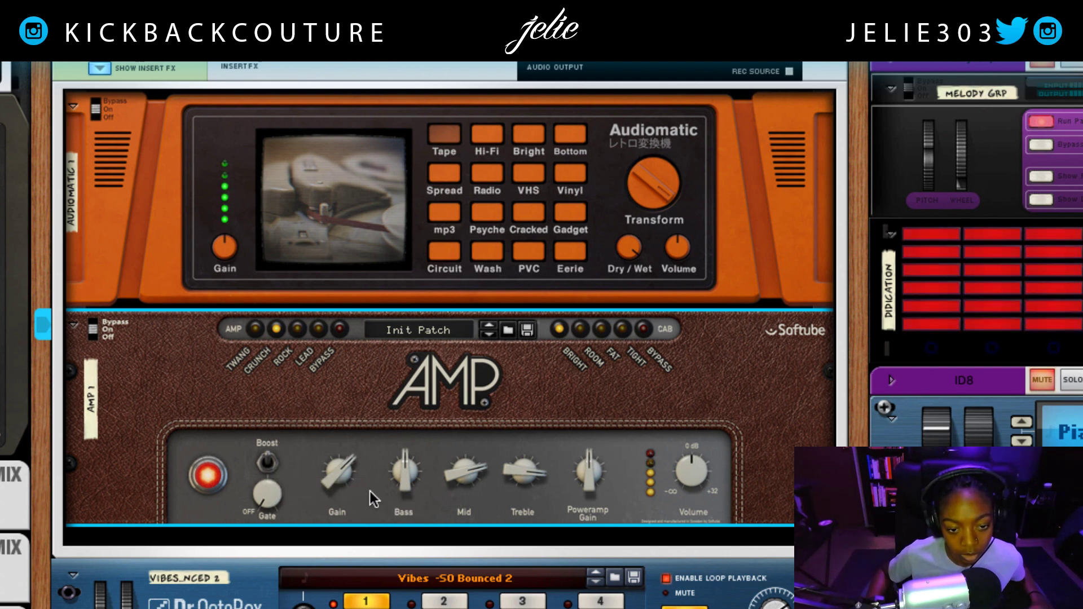
pyautogui.moveTo(341, 479); pyautogui.dragTo(342, 489)
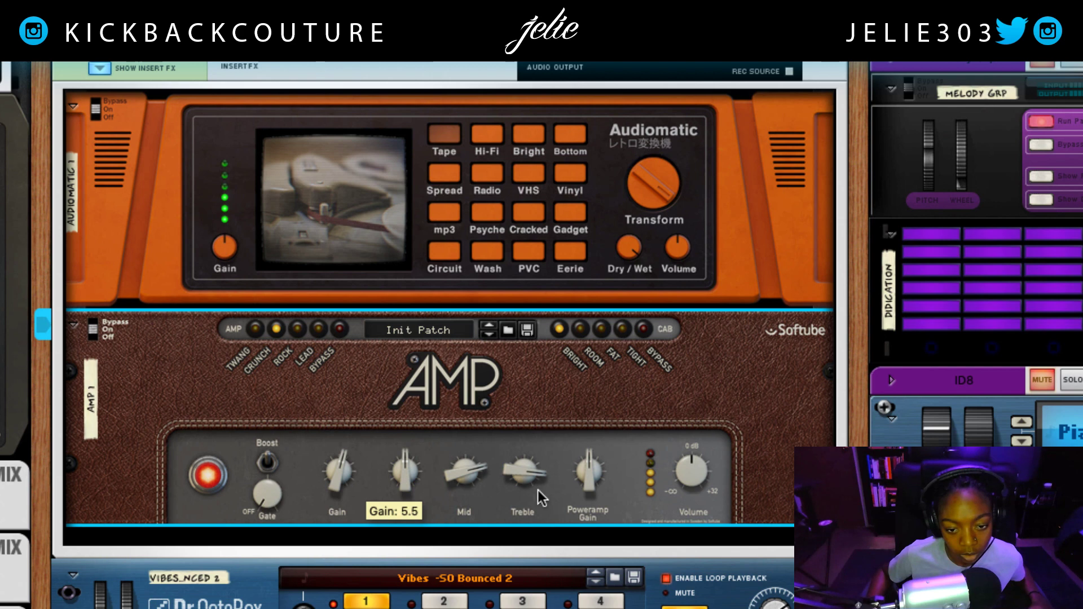
pyautogui.moveTo(594, 482); pyautogui.dragTo(595, 492)
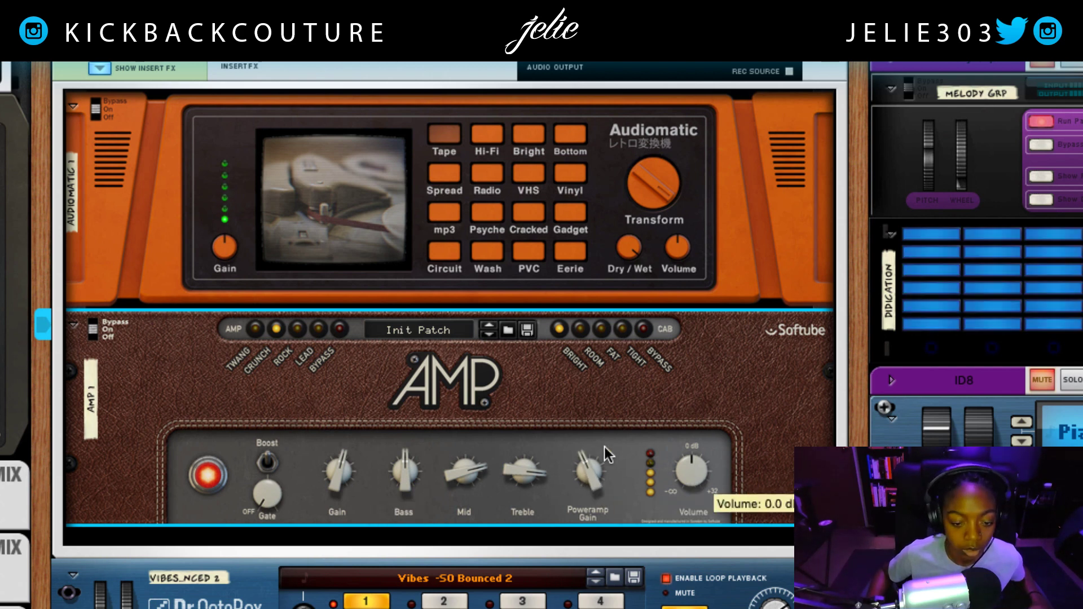
# Step: Add The Echo below the Softube Amp in the insert effects
pyautogui.click(523, 537)
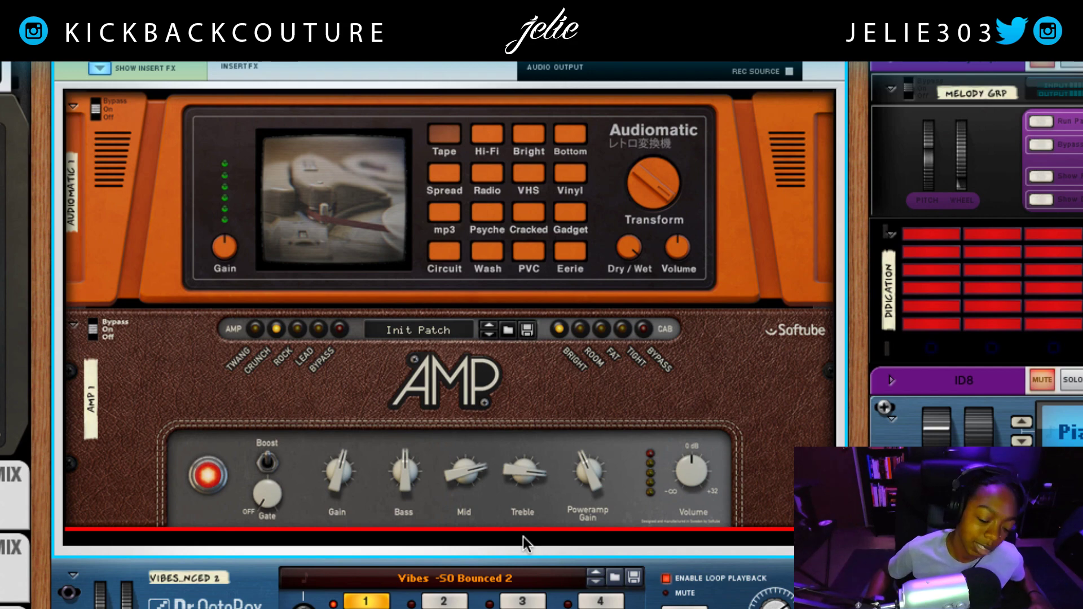
pyautogui.rightClick(520, 533)
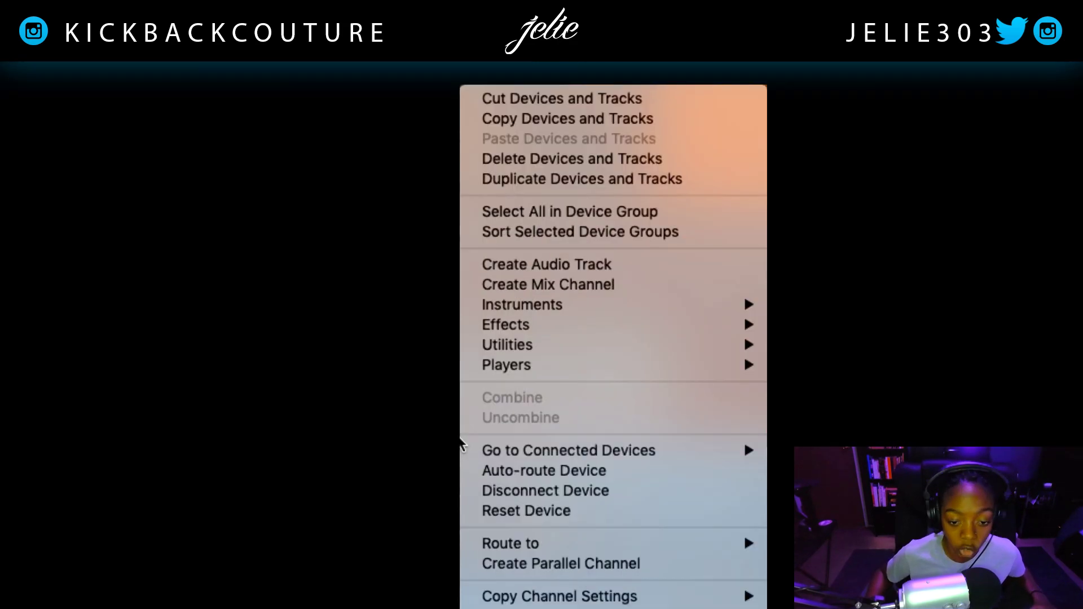
pyautogui.moveTo(561, 306)
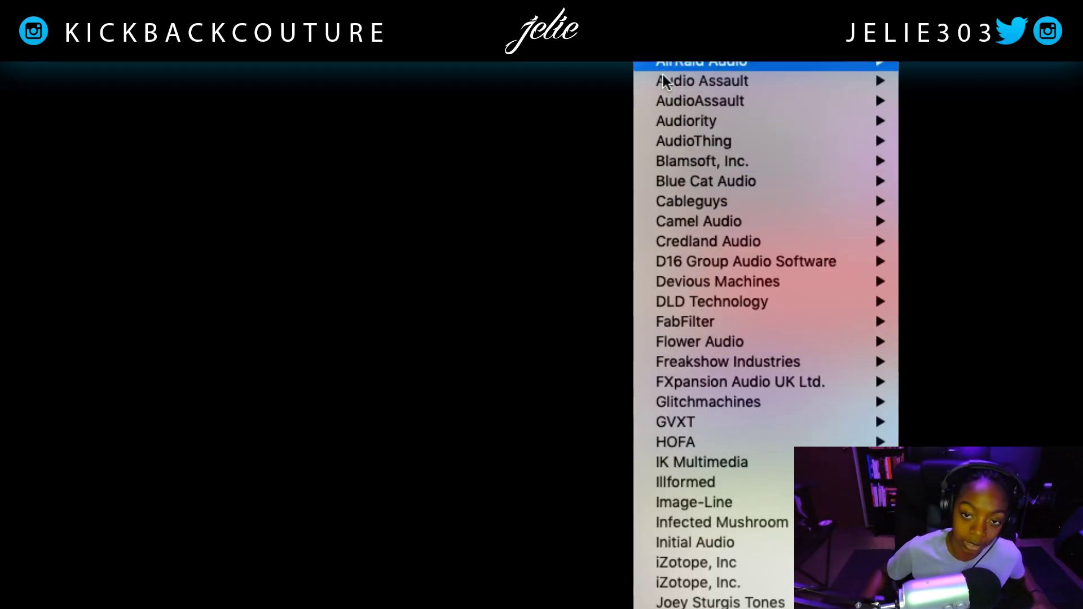
pyautogui.click(730, 145)
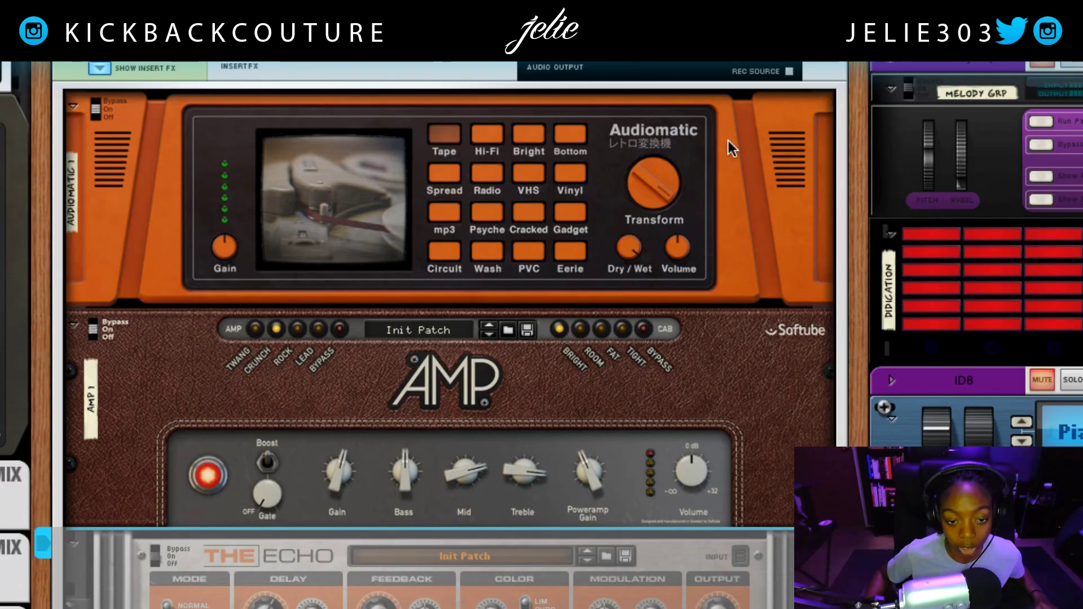
# Step: Add a Kong Drum Designer below The Echo in the insert effects
pyautogui.scroll(-5, 573, 542)
pyautogui.click(536, 451)
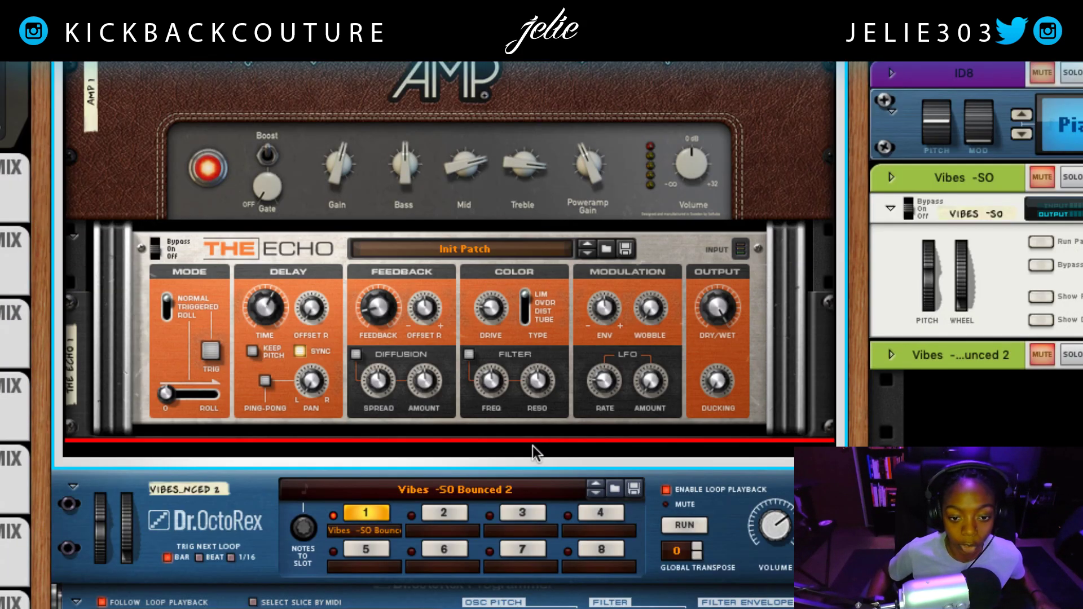
pyautogui.rightClick(533, 450)
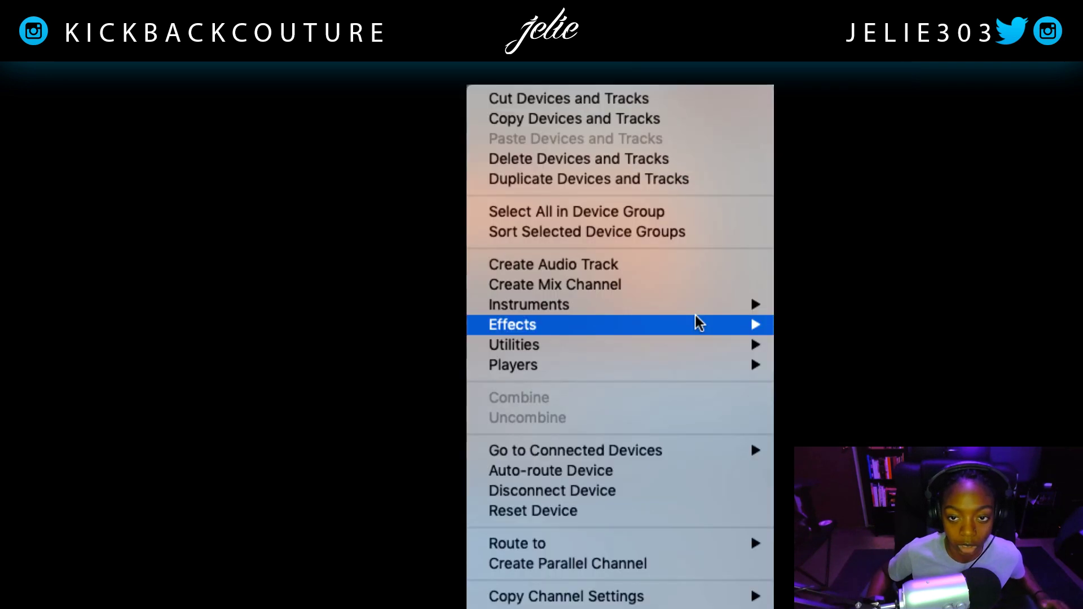
pyautogui.moveTo(700, 323)
pyautogui.moveTo(829, 40)
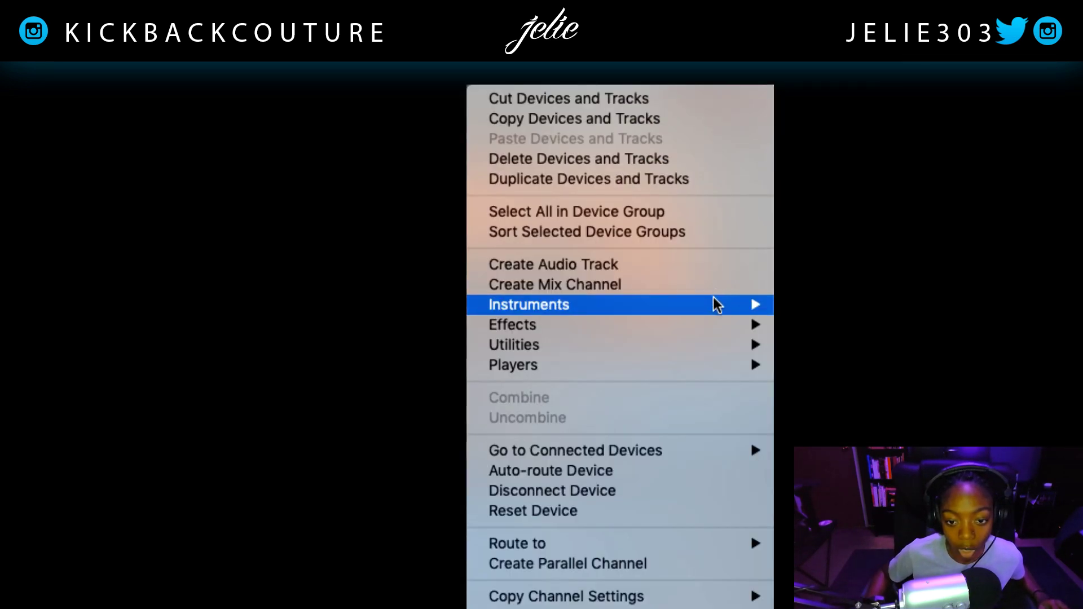
pyautogui.moveTo(715, 304)
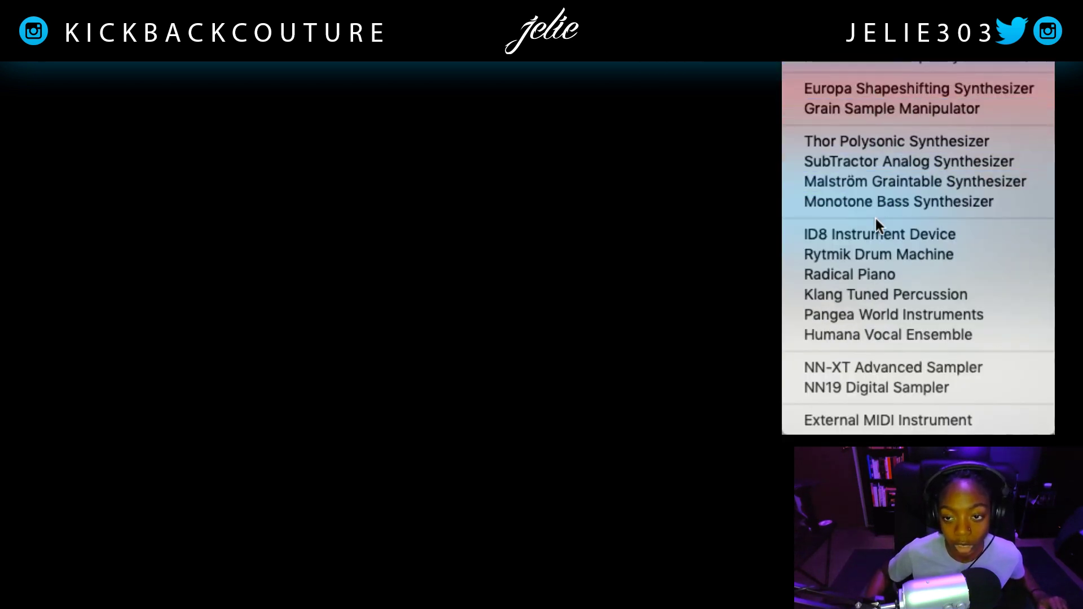
pyautogui.click(981, 17)
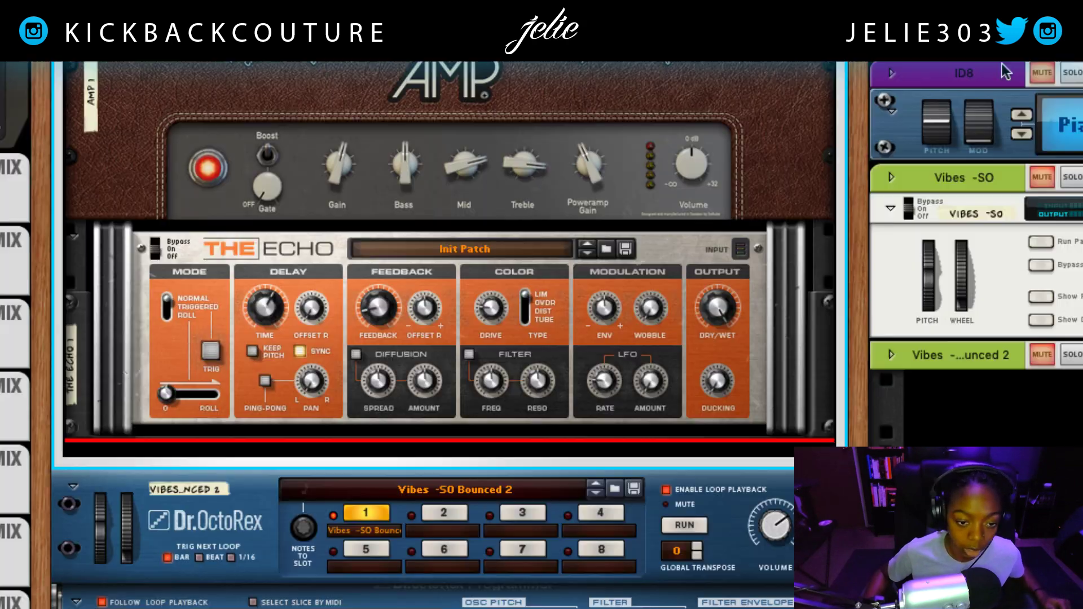
pyautogui.hscroll(-3, 293, 472)
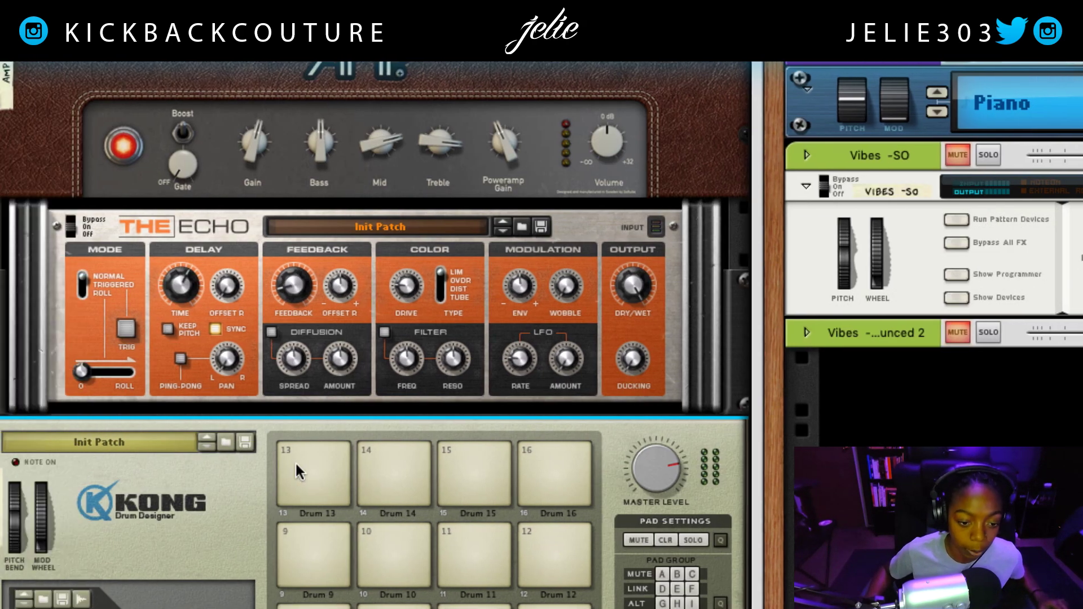
pyautogui.scroll(-3, 298, 446)
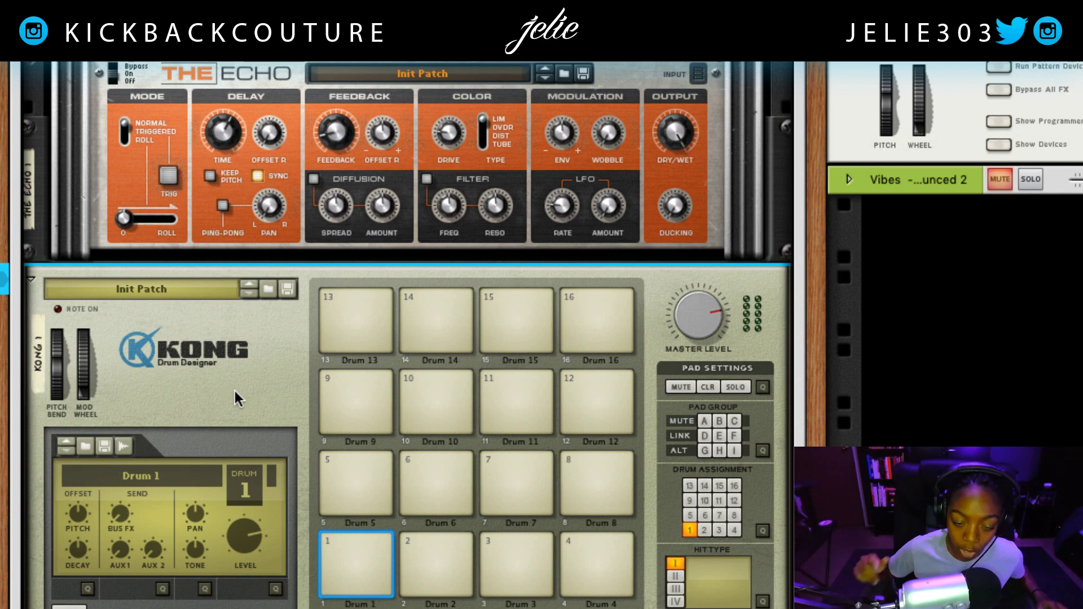
# Step: Inspect Kong's rear connections, and load a Tape Echo into its Bus FX slot
pyautogui.press('Tab')
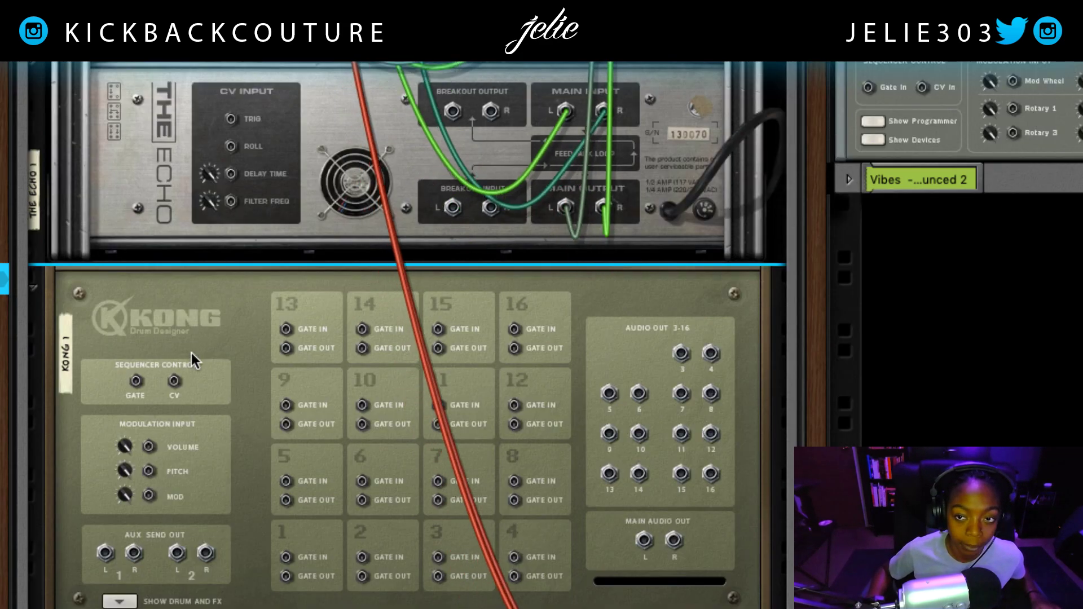
pyautogui.press('Tab')
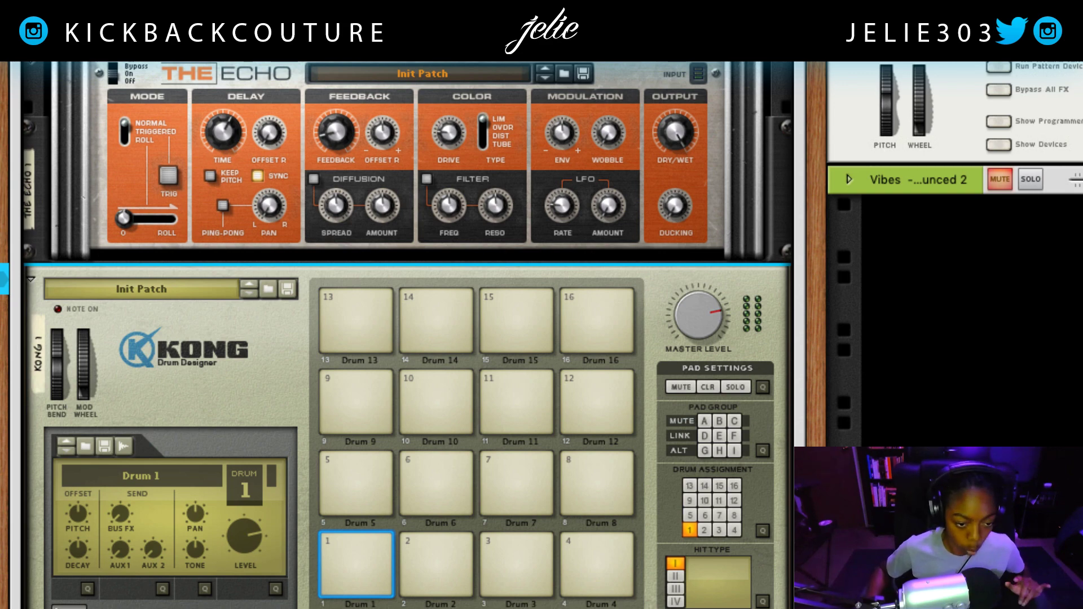
pyautogui.scroll(-3, 313, 459)
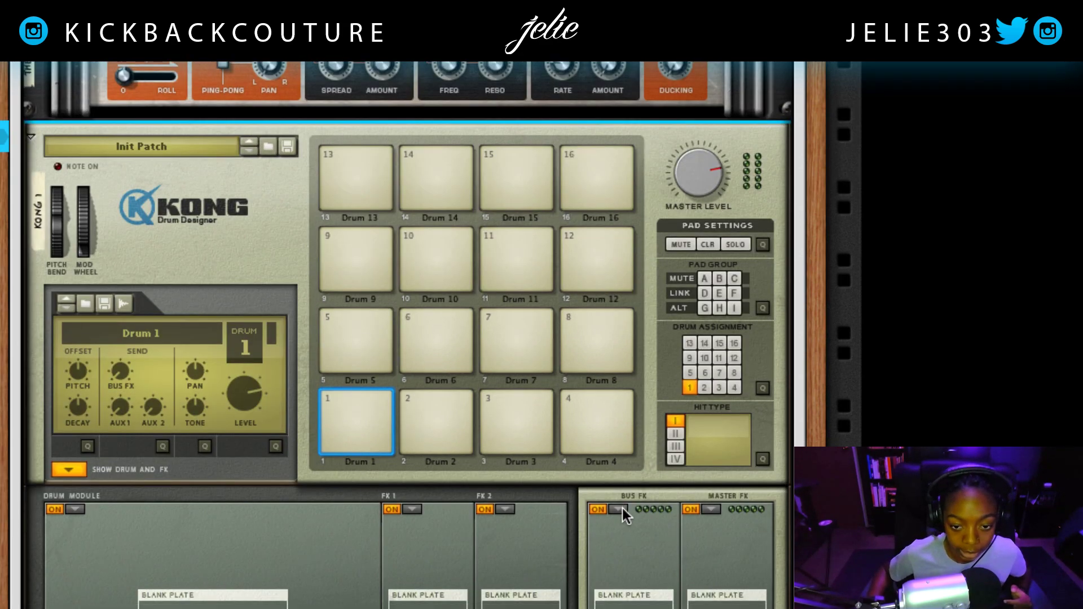
pyautogui.click(621, 509)
pyautogui.click(599, 539)
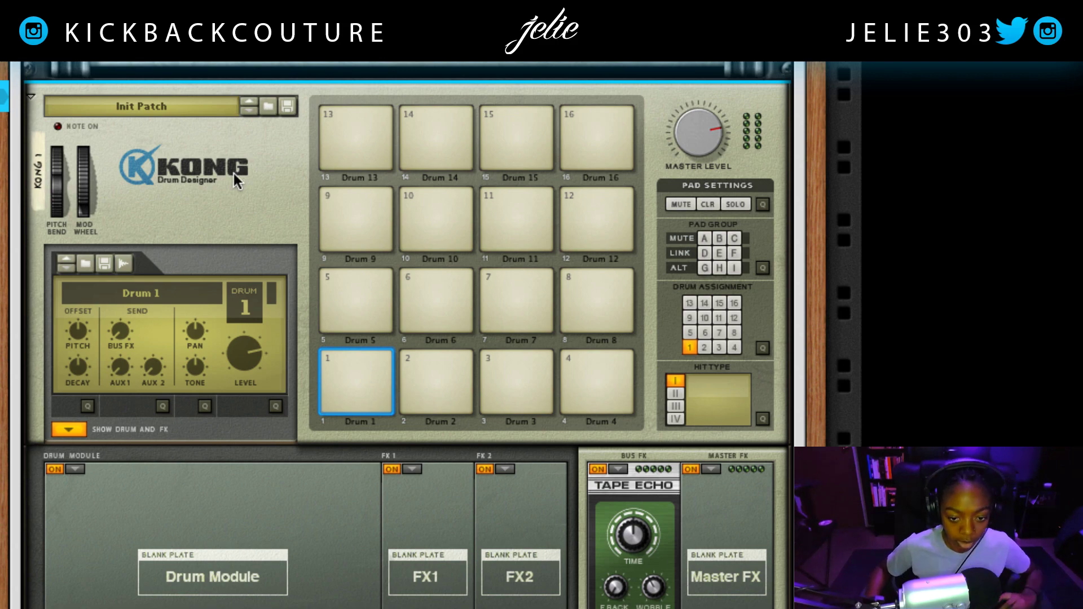
# Step: Remove the Kong Drum Designer from the insert effects
pyautogui.scroll(1, 264, 290)
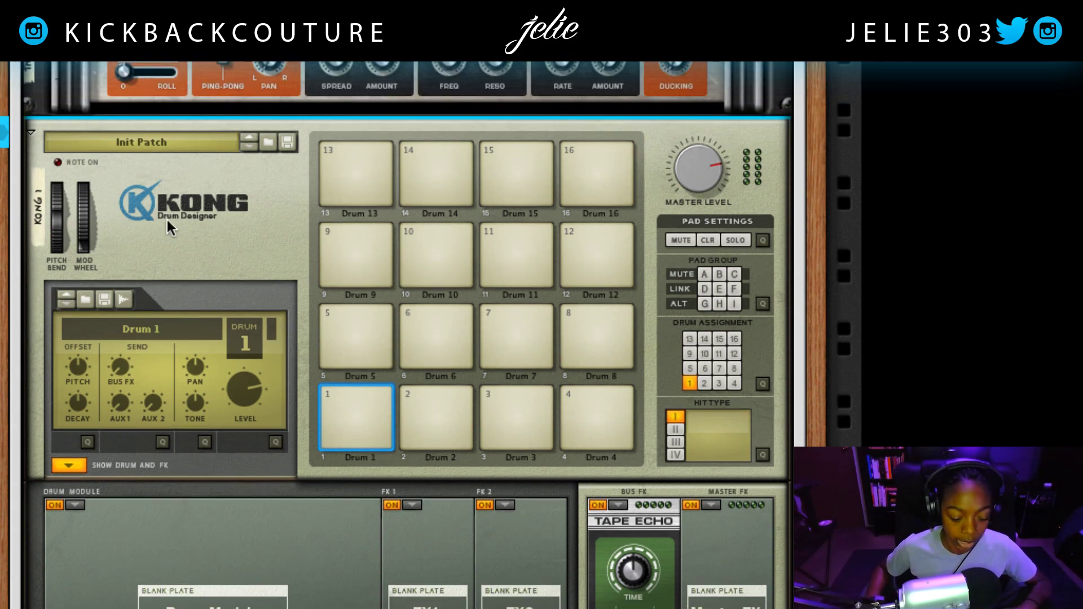
pyautogui.scroll(20, 166, 220)
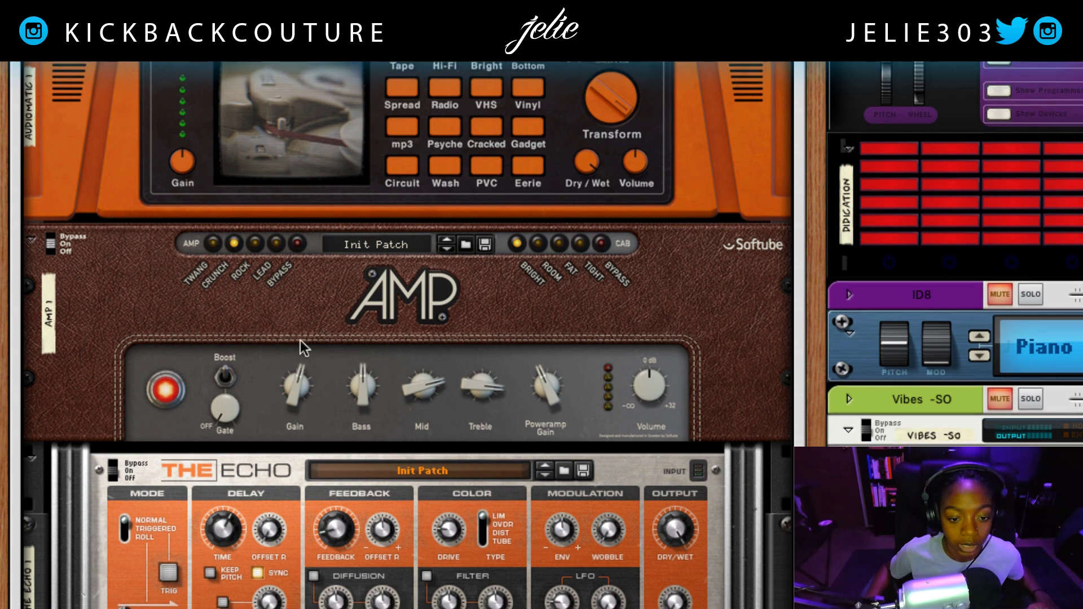
pyautogui.scroll(-4, 301, 340)
# Step: Try to reset The Echo and the Softube Amp above it to their default settings
pyautogui.click(254, 305)
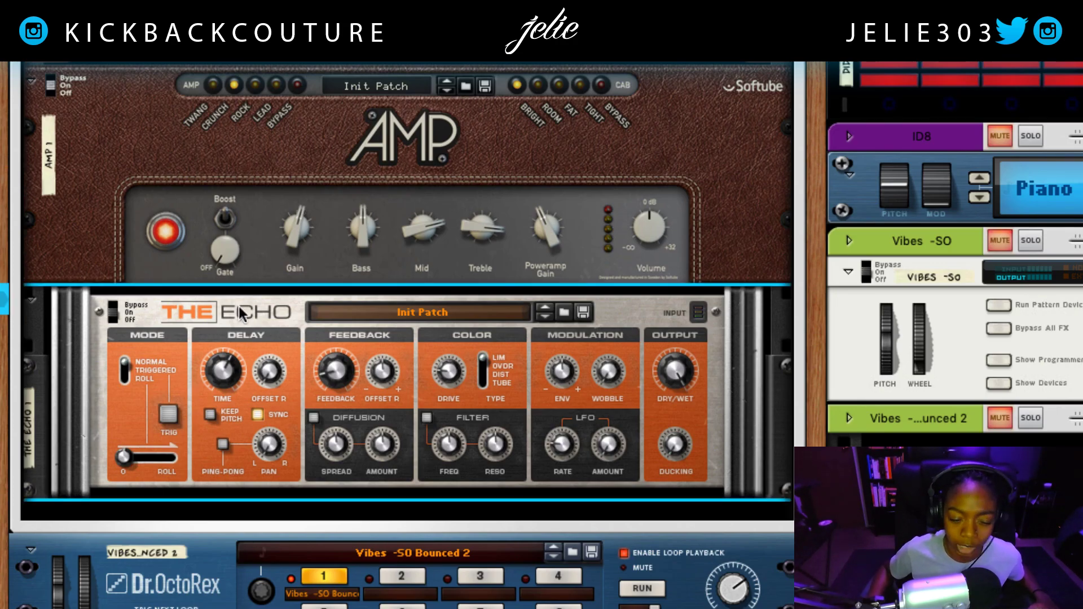
pyautogui.rightClick(238, 311)
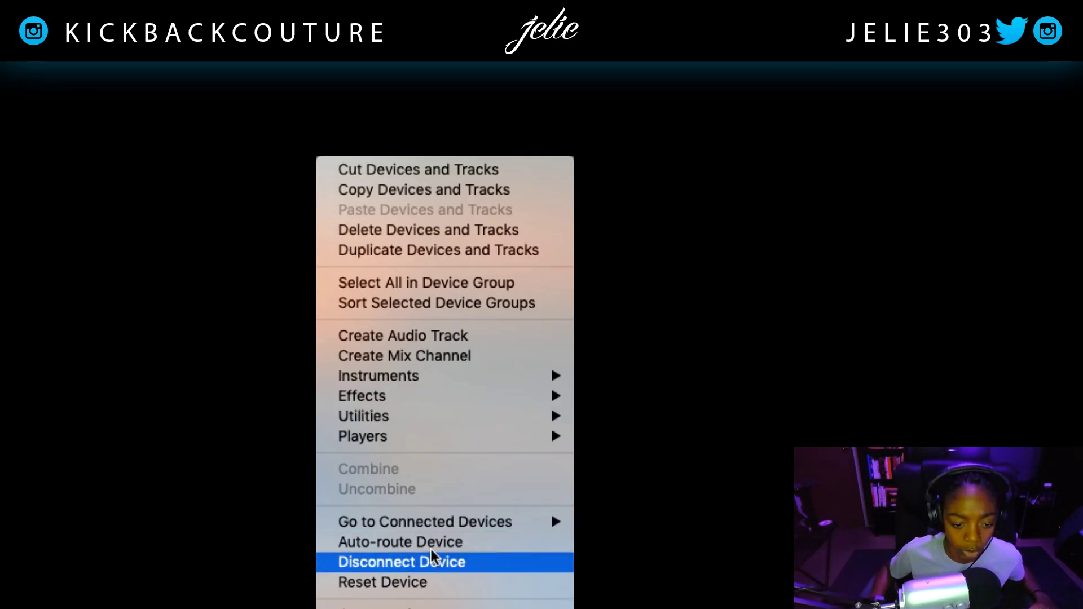
pyautogui.click(443, 583)
pyautogui.rightClick(280, 162)
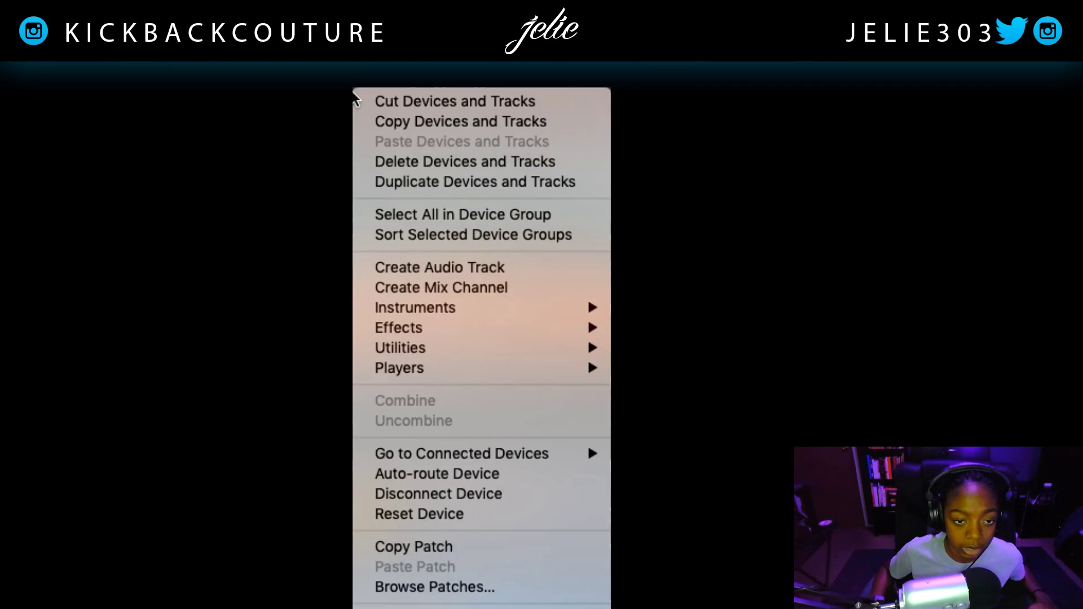
pyautogui.click(419, 514)
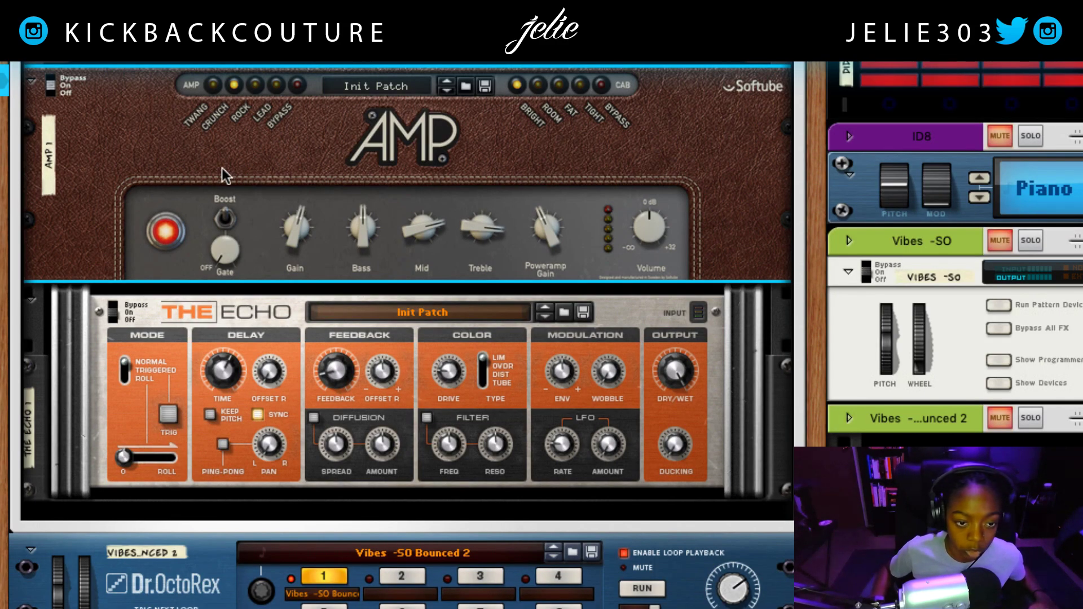
# Step: Adjust The Echo's delay time, feedback and wobble, and compare the sound using its bypass switch
pyautogui.click(256, 402)
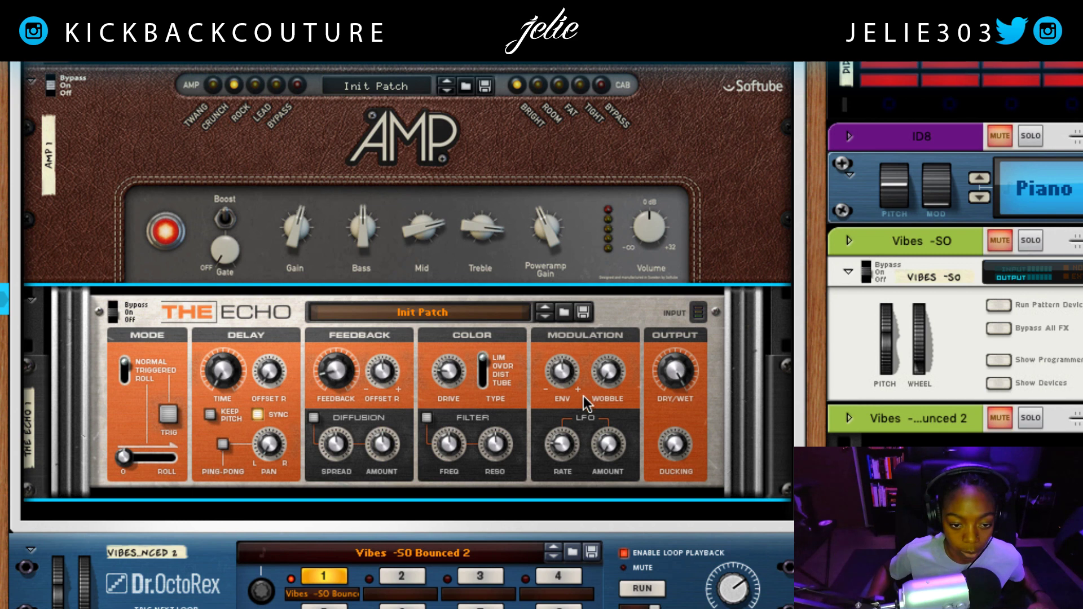
pyautogui.moveTo(354, 388); pyautogui.dragTo(393, 533)
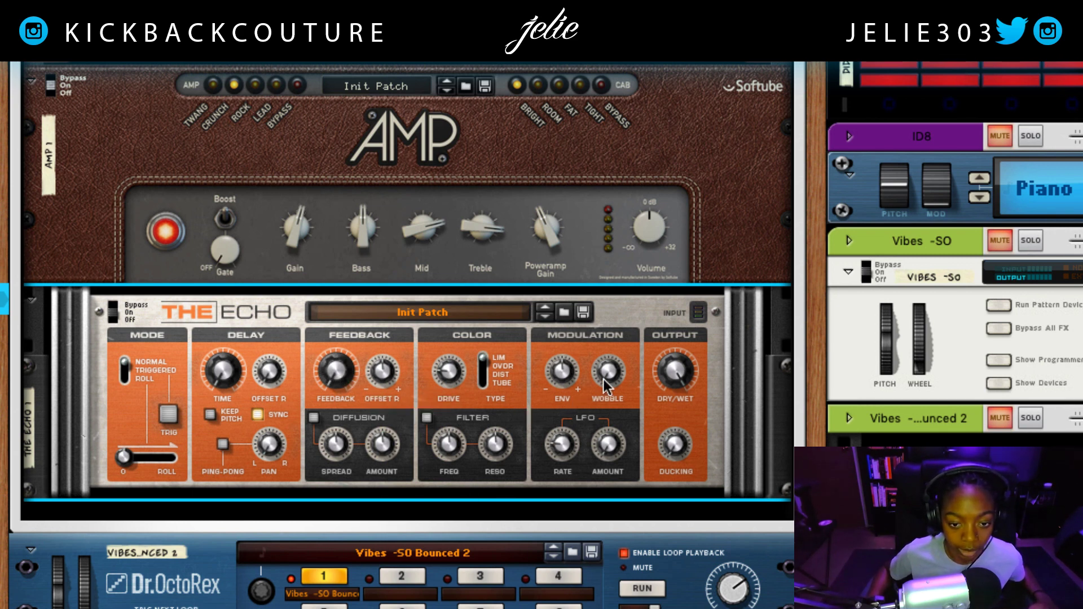
pyautogui.moveTo(616, 388); pyautogui.dragTo(598, 293)
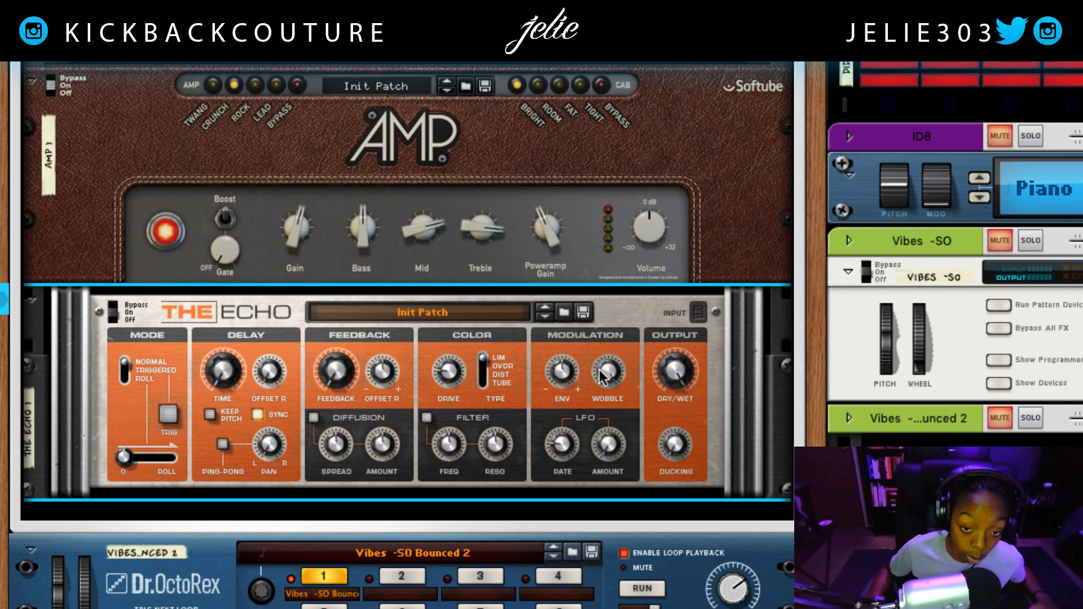
pyautogui.scroll(5, 222, 435)
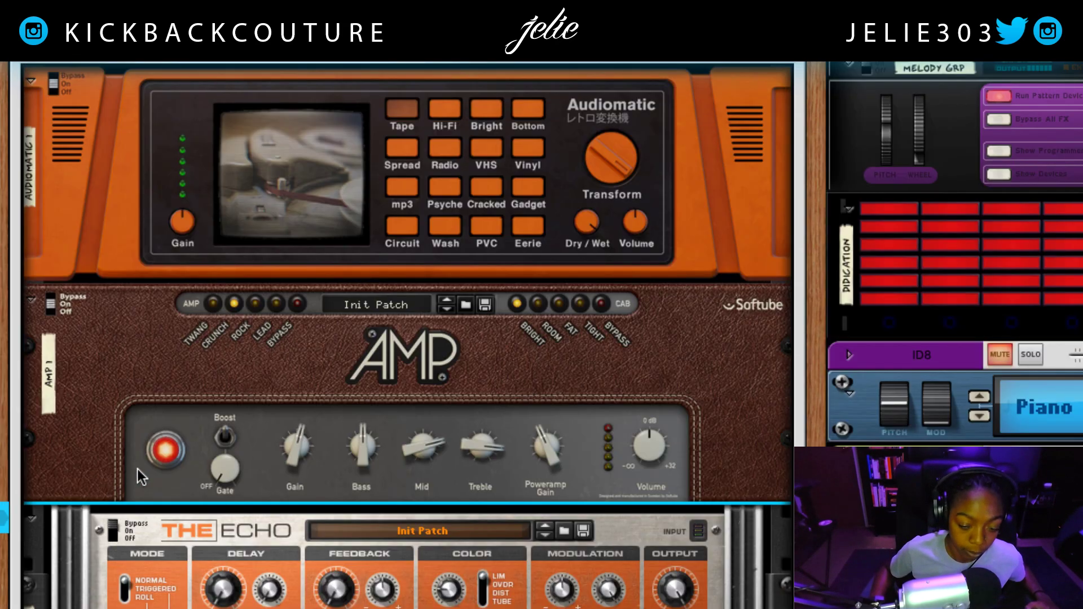
pyautogui.click(116, 533)
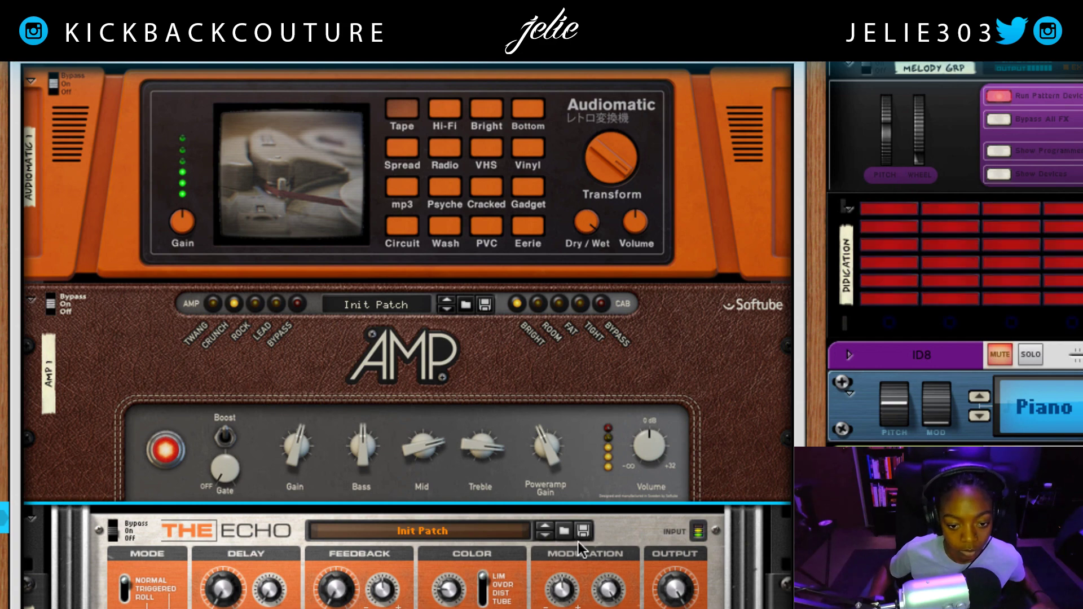
# Step: Switch on The Echo's diffusion, adjust its spread, and set the diffusion amount to 100%
pyautogui.scroll(-5, 587, 559)
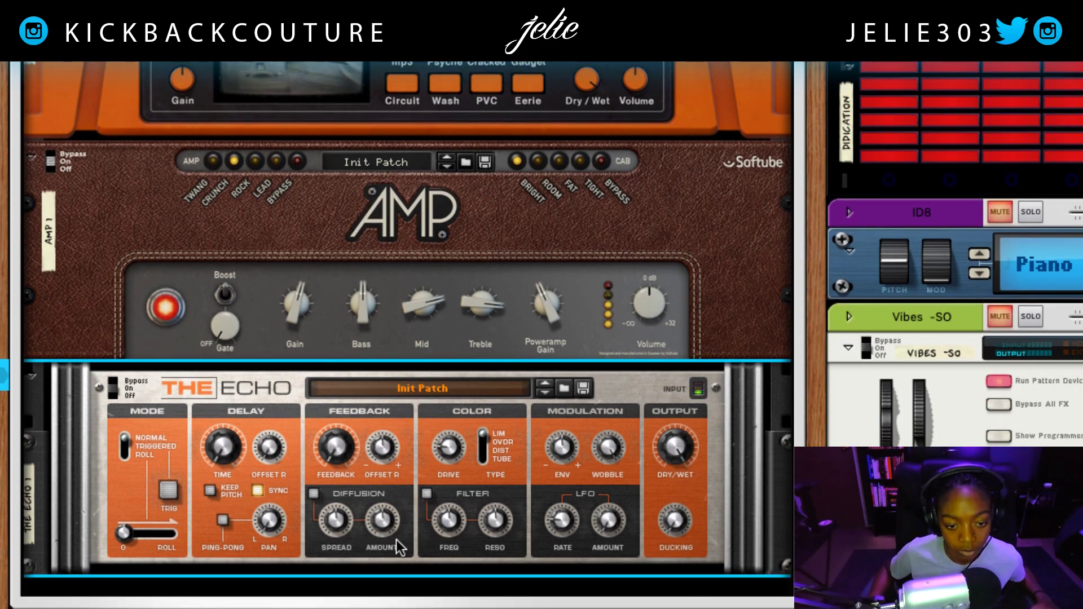
pyautogui.click(313, 493)
pyautogui.moveTo(342, 529); pyautogui.dragTo(332, 479)
pyautogui.moveTo(375, 529); pyautogui.dragTo(363, 477)
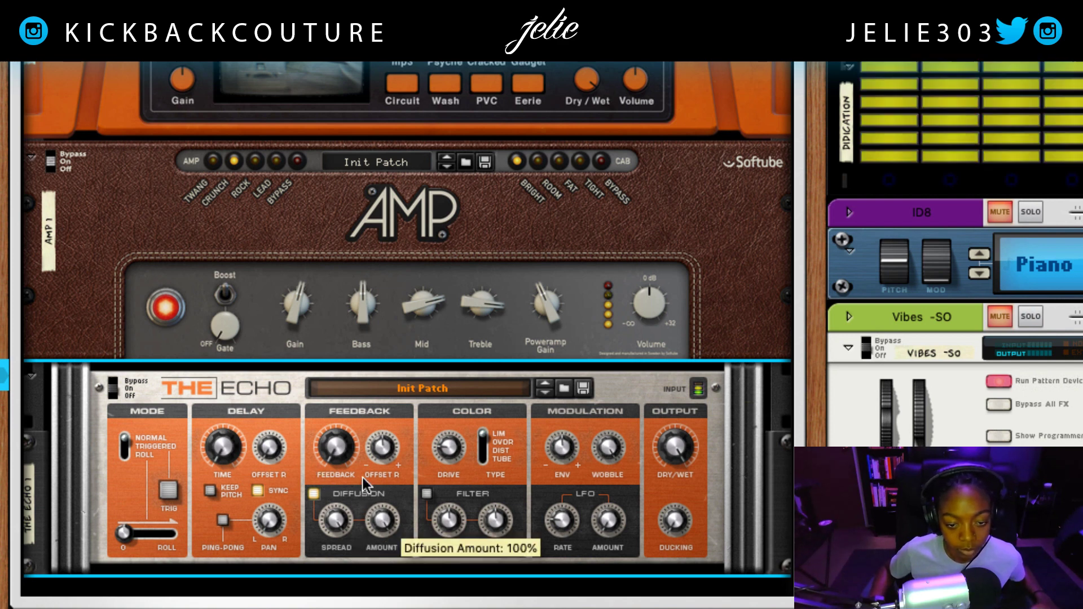
# Step: Set The Echo's color type to Tube and adjust its drive, and switch on its filter with an adjusted frequency
pyautogui.click(480, 451)
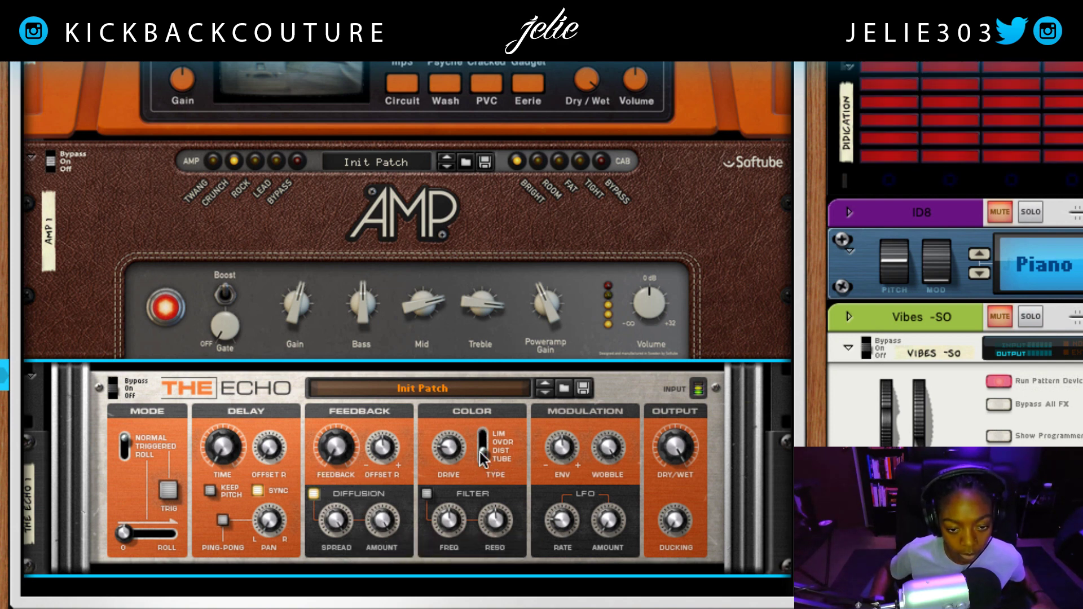
pyautogui.moveTo(456, 456)
pyautogui.mouseDown()
pyautogui.moveTo(455, 441)
pyautogui.moveTo(453, 454)
pyautogui.mouseUp()
pyautogui.click(483, 460)
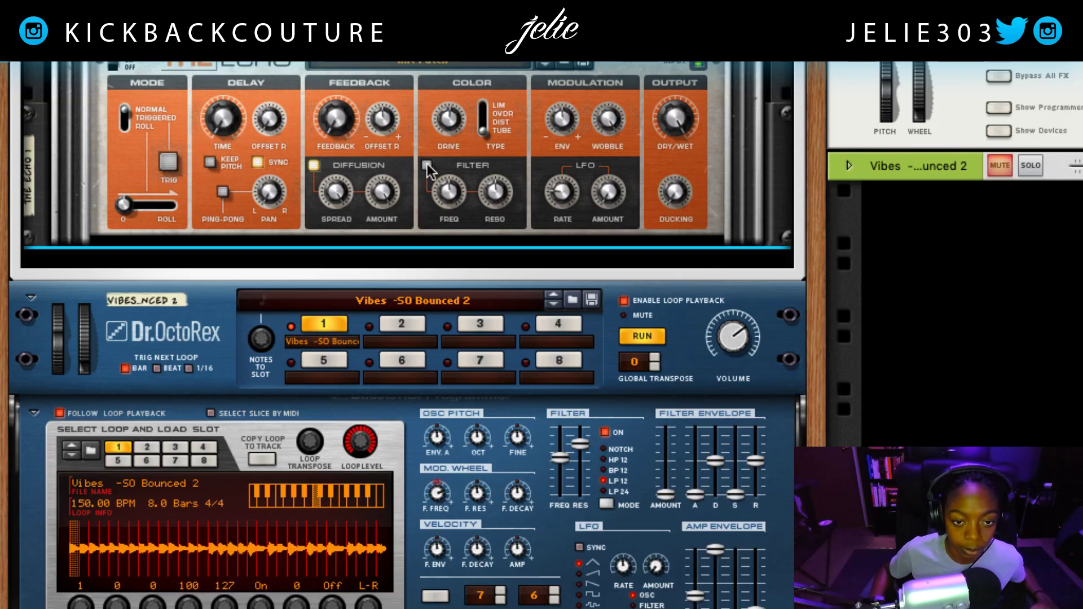
pyautogui.click(427, 165)
pyautogui.moveTo(449, 192)
pyautogui.mouseDown()
pyautogui.moveTo(468, 242)
pyautogui.moveTo(443, 205)
pyautogui.moveTo(444, 161)
pyautogui.moveTo(447, 208)
pyautogui.mouseUp()
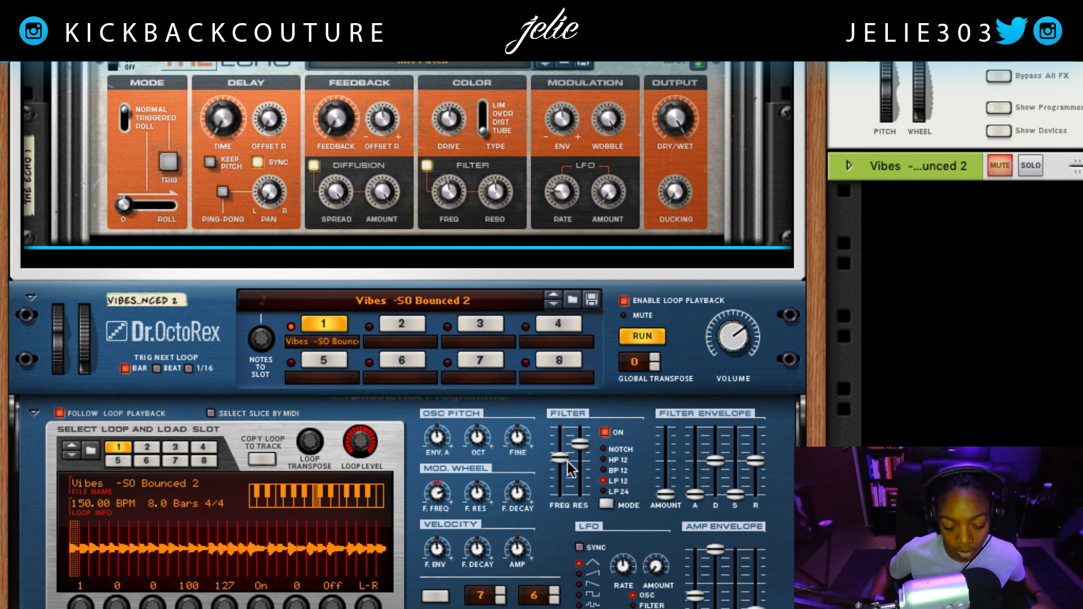
# Step: Set the Dr.OctoRex filter to HP 12 with resonance at 127, and fine-tune its filter frequency
pyautogui.click(605, 469)
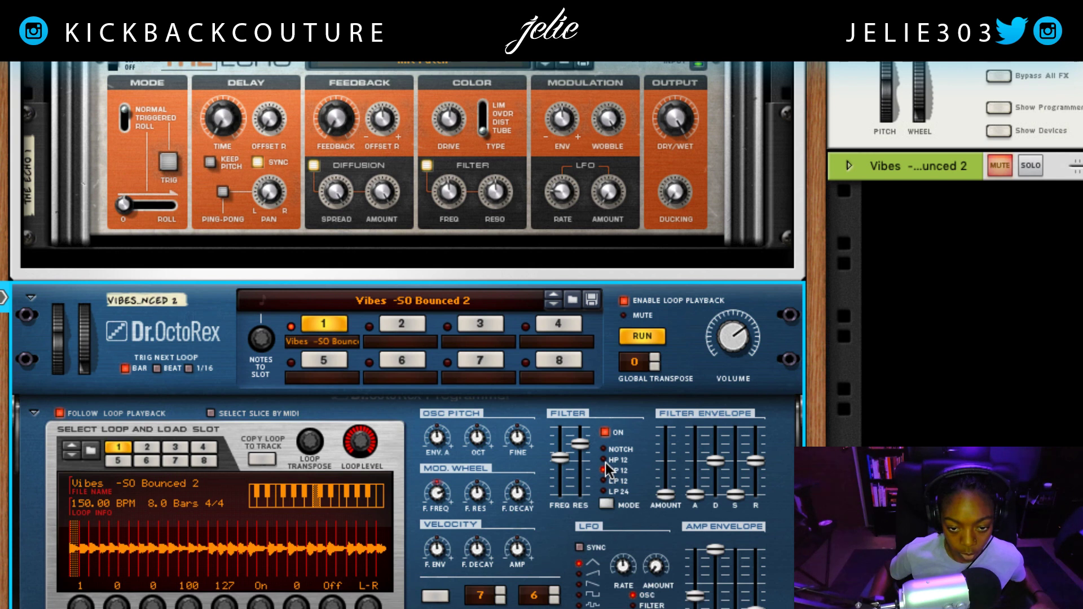
pyautogui.moveTo(560, 458); pyautogui.dragTo(579, 422)
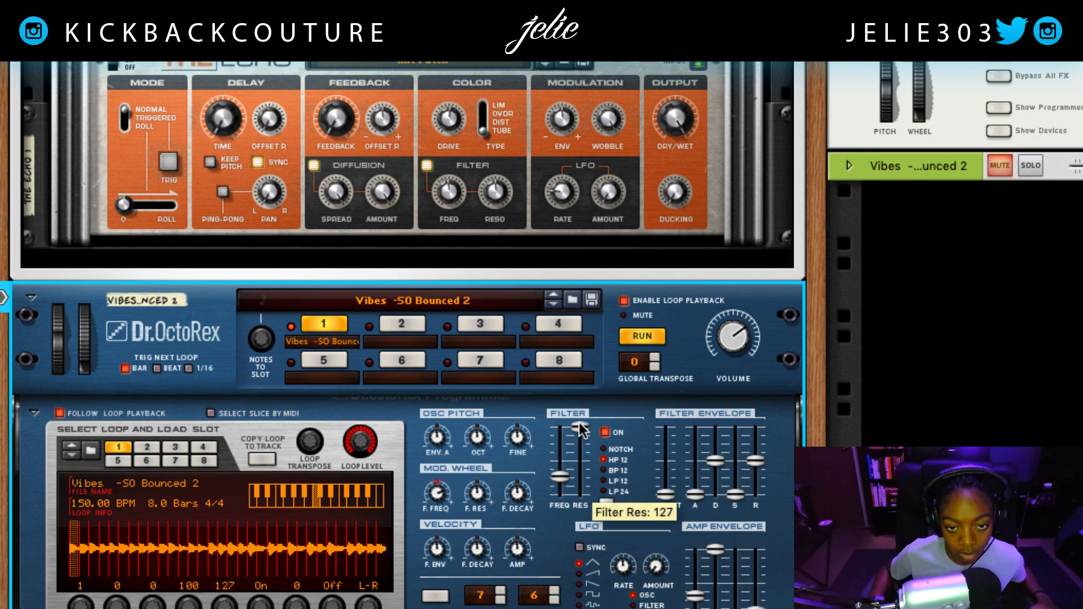
pyautogui.moveTo(561, 471); pyautogui.dragTo(562, 465)
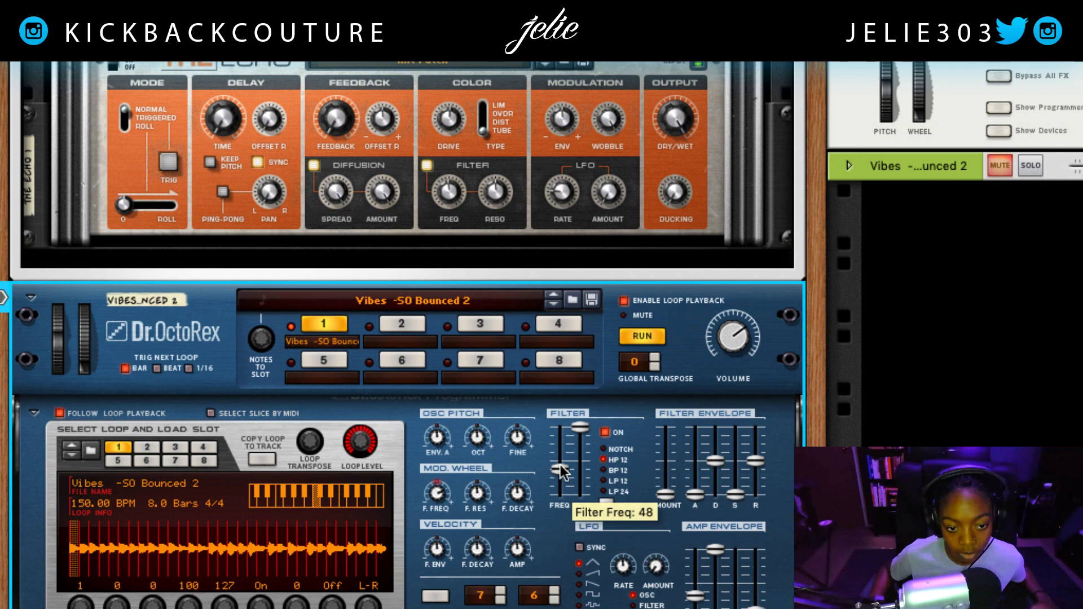
pyautogui.moveTo(562, 466)
pyautogui.mouseDown()
pyautogui.moveTo(560, 481)
pyautogui.moveTo(559, 464)
pyautogui.mouseUp()
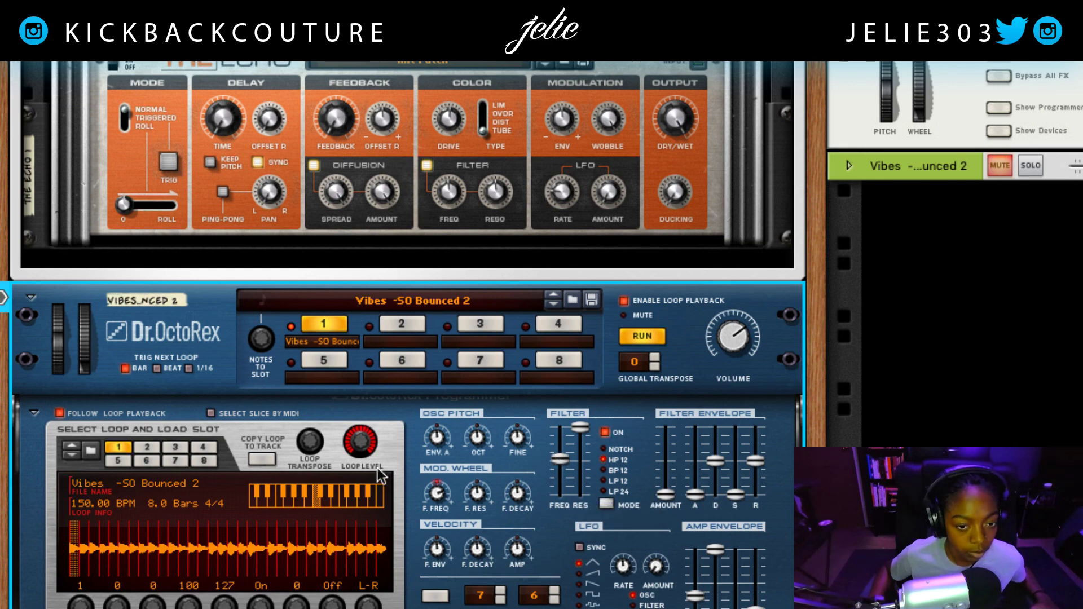
# Step: Add a Scream 4 Distortion below The Echo in the insert effects
pyautogui.scroll(15, 362, 404)
pyautogui.scroll(-1, 362, 404)
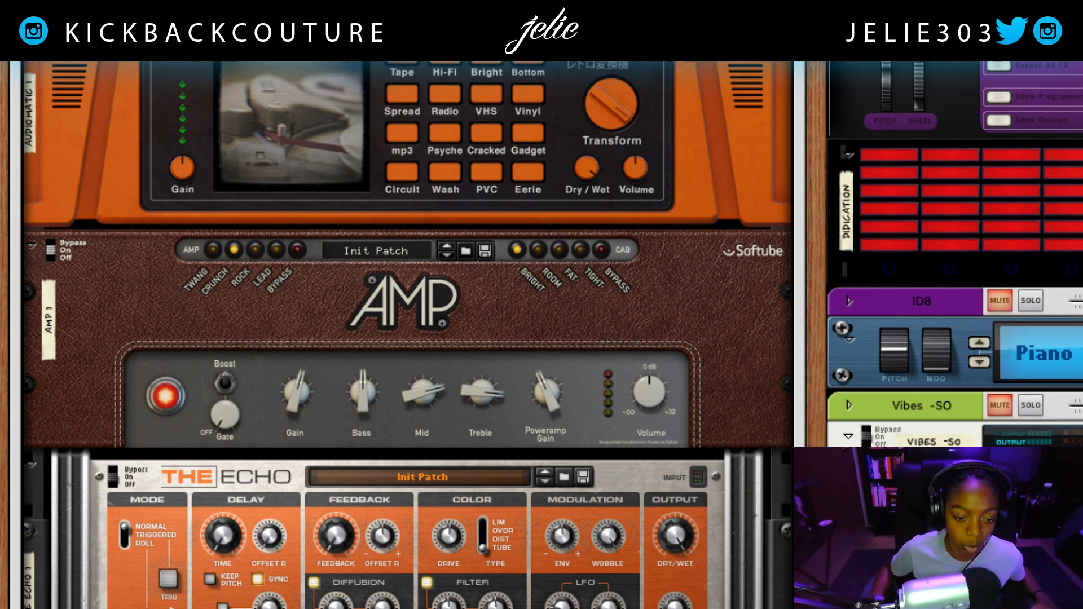
pyautogui.scroll(-1, 362, 404)
pyautogui.rightClick(365, 423)
pyautogui.moveTo(366, 326)
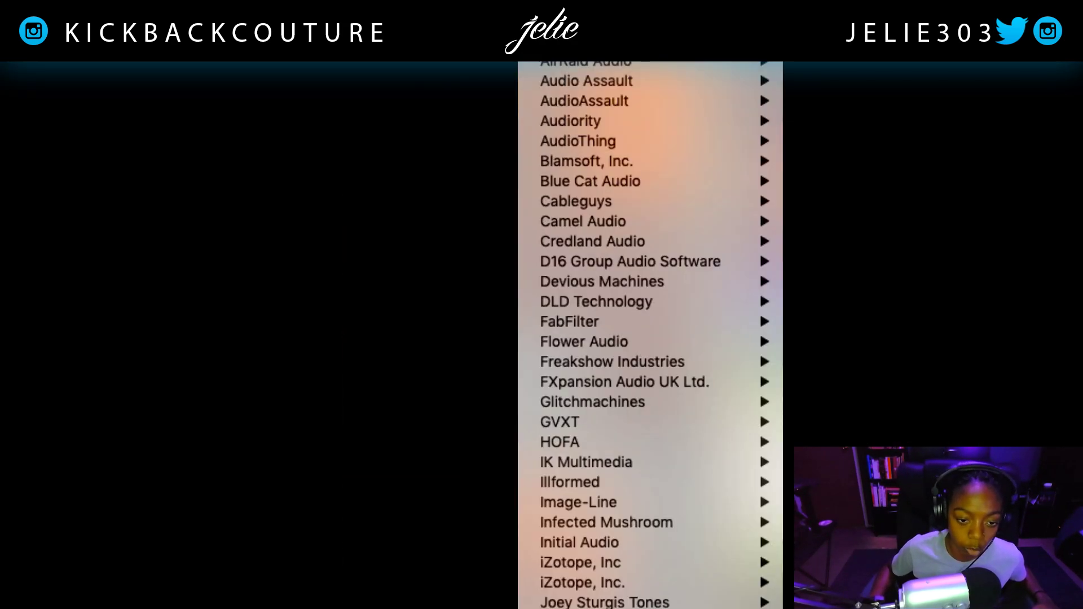
pyautogui.moveTo(670, 44)
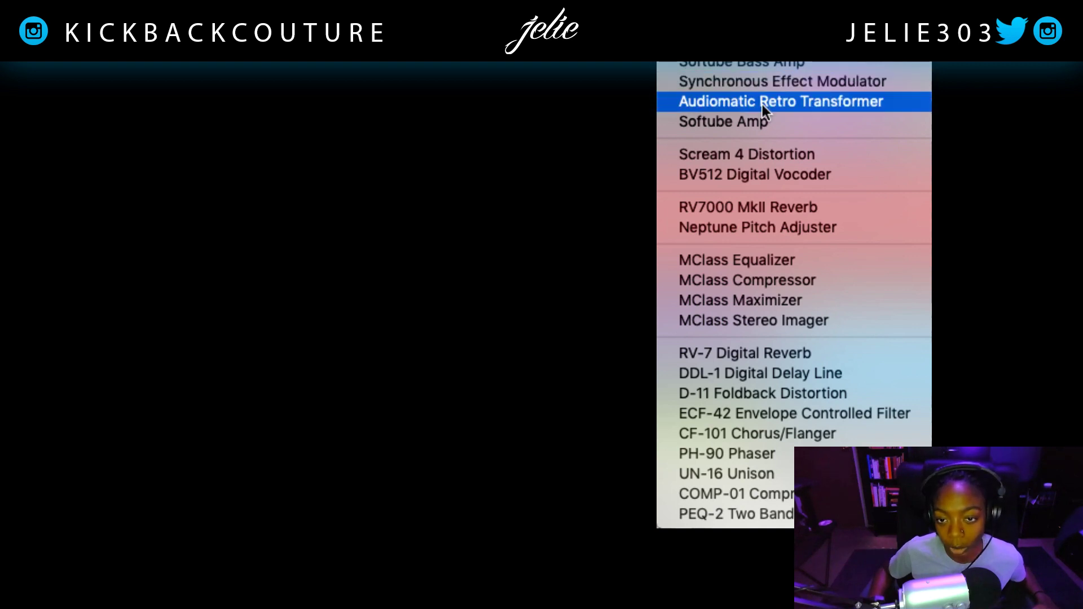
pyautogui.click(756, 154)
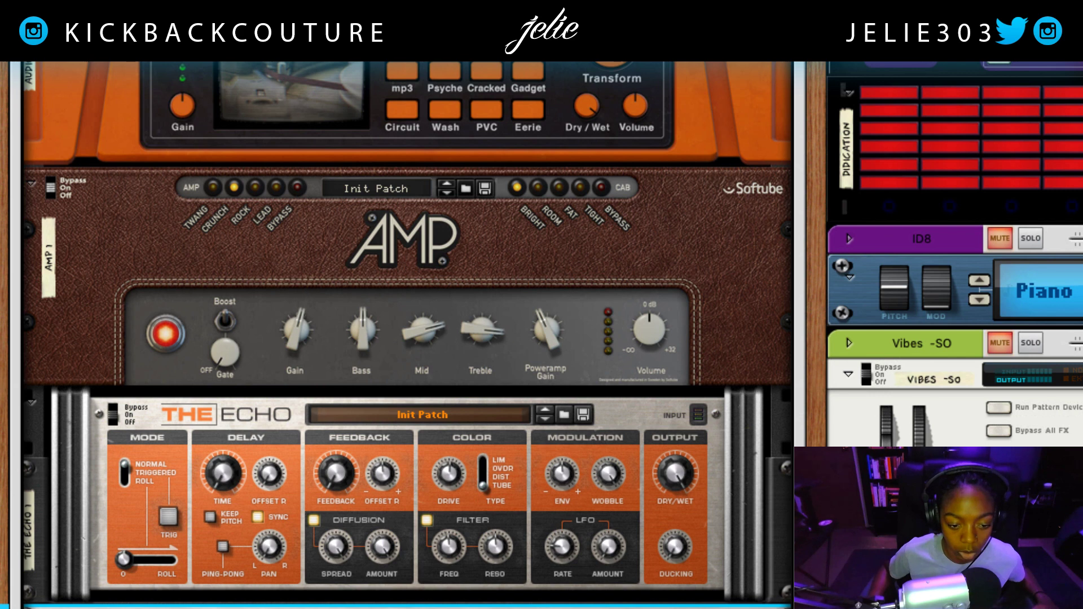
# Step: Play the loop and audition the Scream 4 with its Tape damage type
pyautogui.press('space')
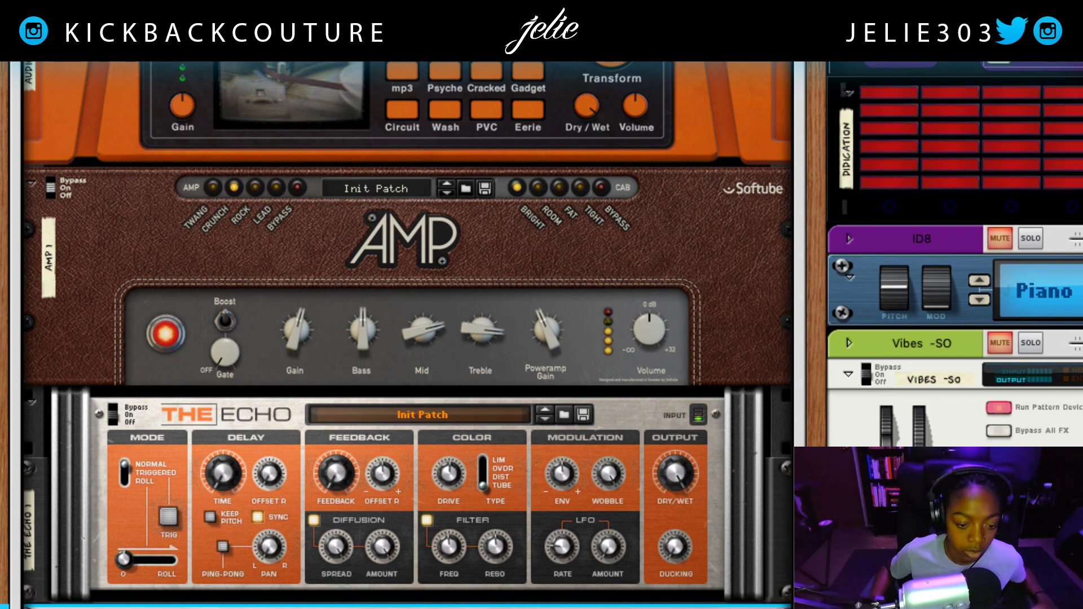
pyautogui.scroll(-5, 320, 590)
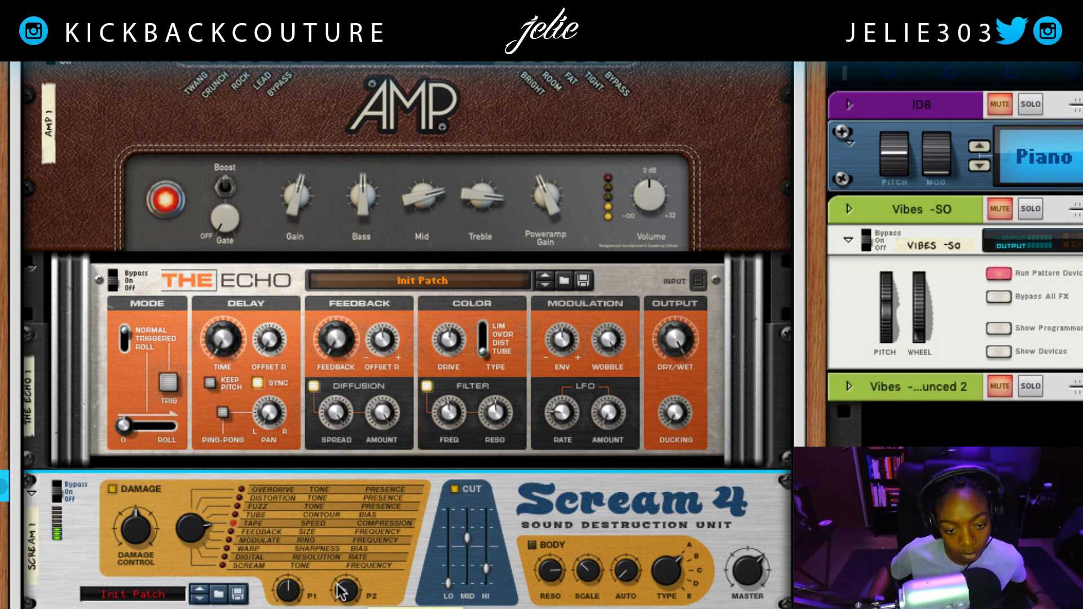
pyautogui.click(112, 260)
pyautogui.scroll(-9, 111, 261)
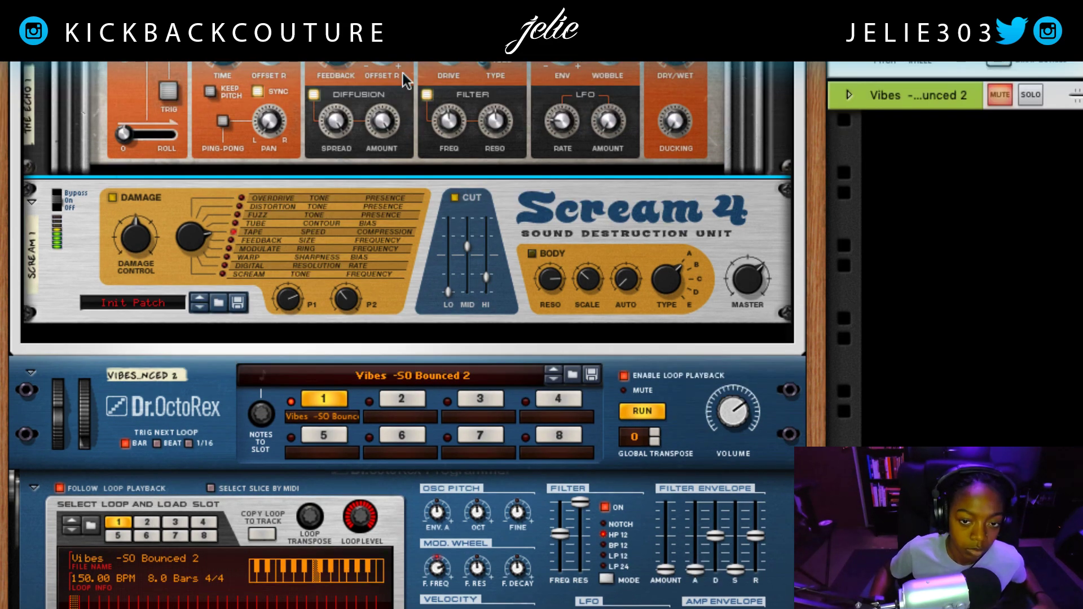
# Step: Set The Echo's filter frequency to 271.7 Hz and its filter resonance to 100%
pyautogui.scroll(5, 581, 160)
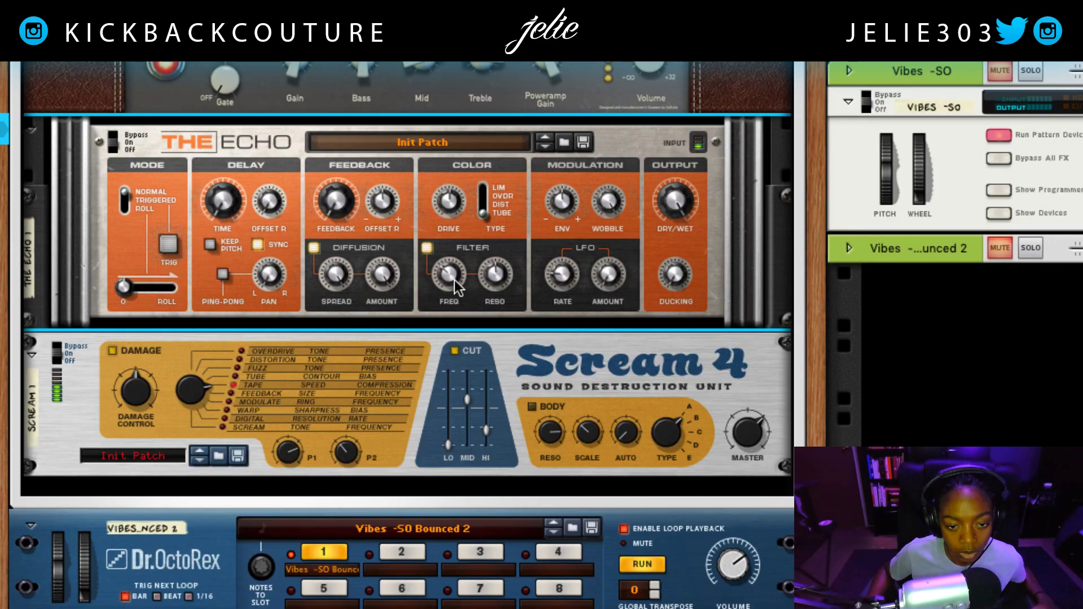
pyautogui.moveTo(456, 284); pyautogui.dragTo(459, 300)
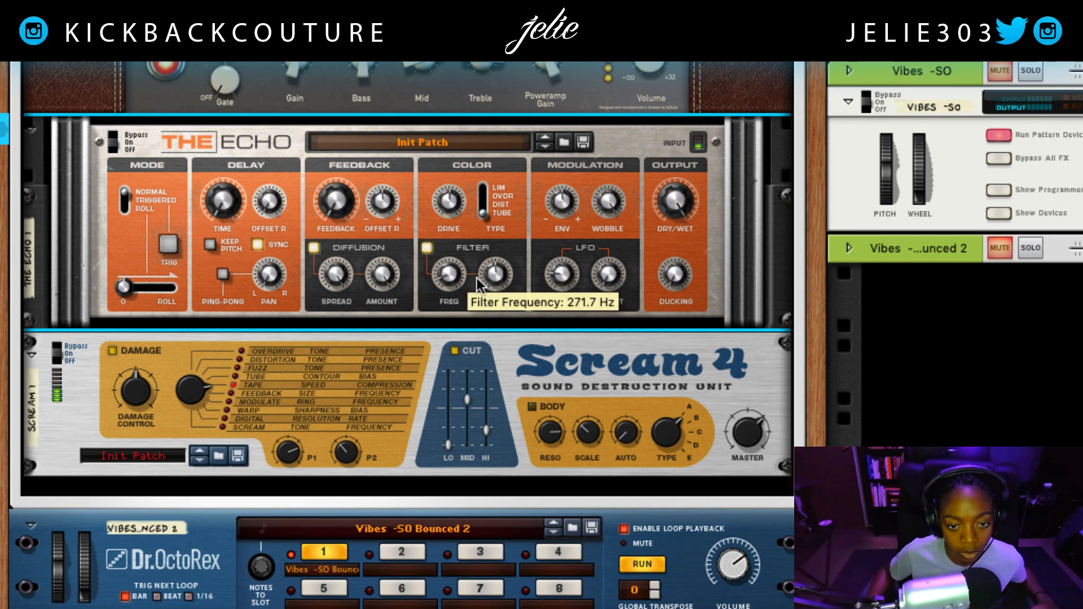
pyautogui.moveTo(498, 236); pyautogui.dragTo(480, 181)
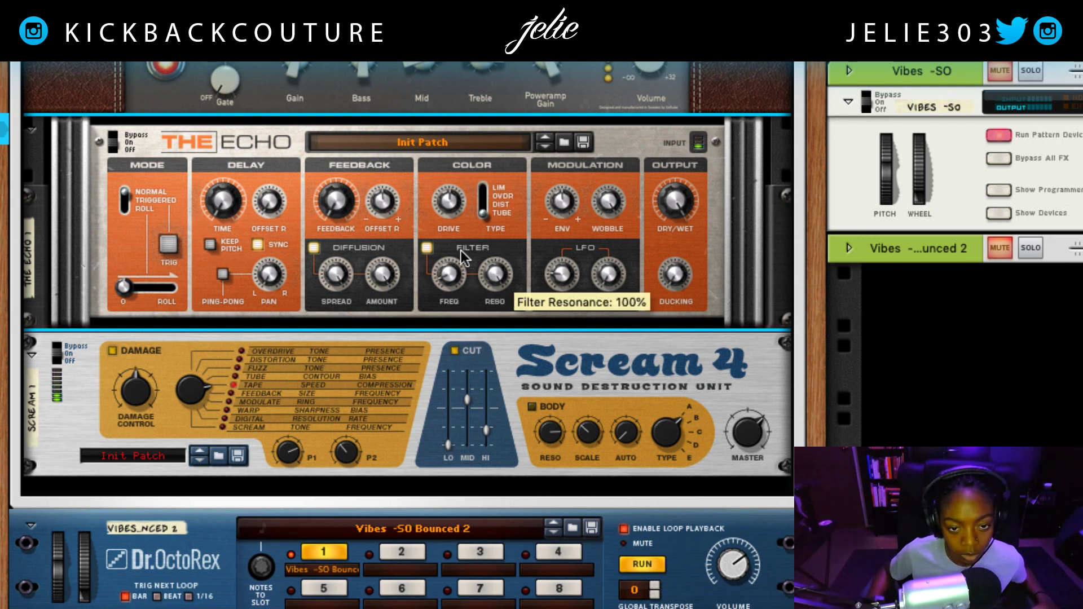
# Step: Compare The Echo with diffusion off and on, leave it on, and adjust the diffusion amount
pyautogui.click(314, 248)
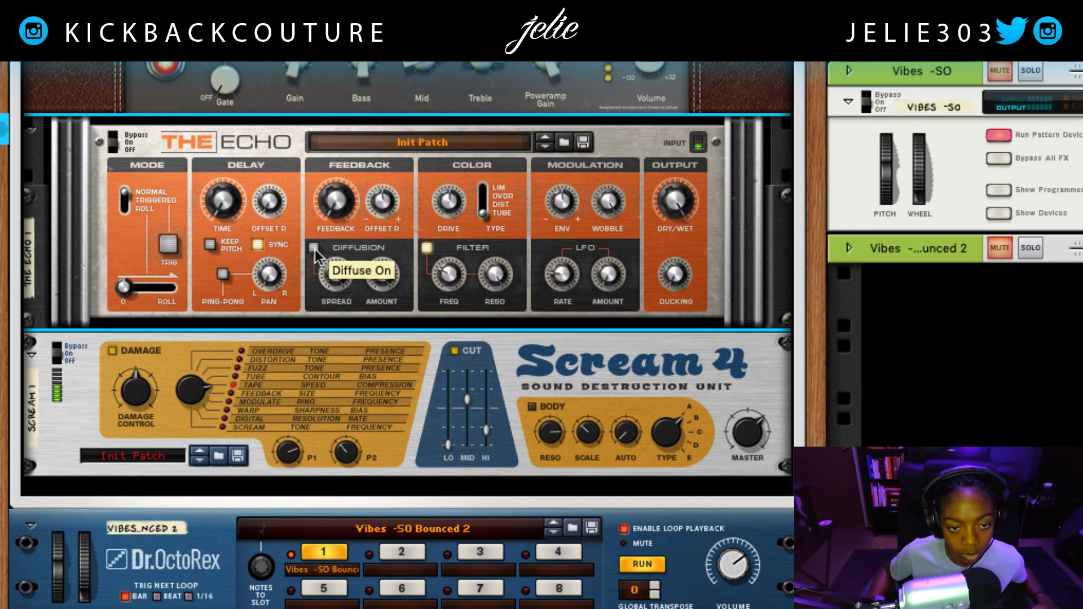
pyautogui.click(315, 248)
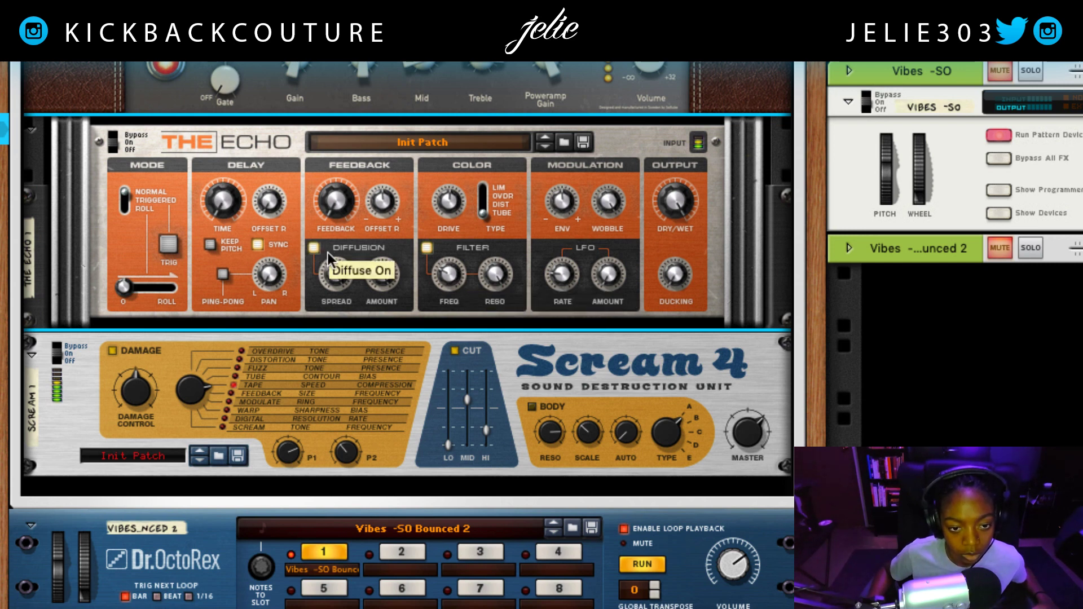
pyautogui.moveTo(382, 274); pyautogui.dragTo(379, 304)
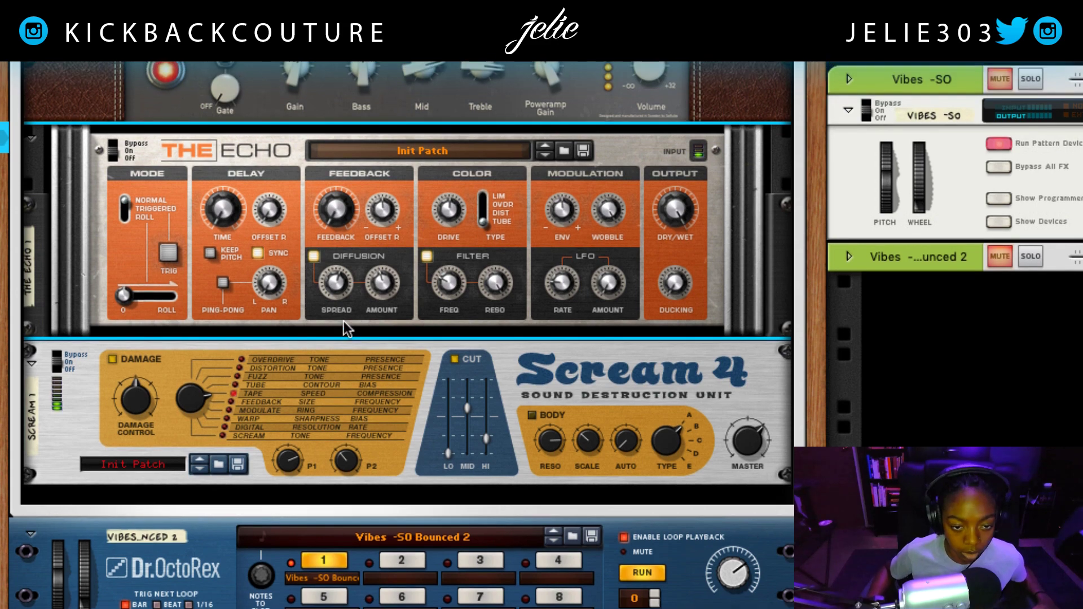
# Step: Add a Synchronous Effect Modulator below the Scream 4 and fill curve 1 with falling sawtooth shapes at a 1/4 rate
pyautogui.scroll(-8, 294, 315)
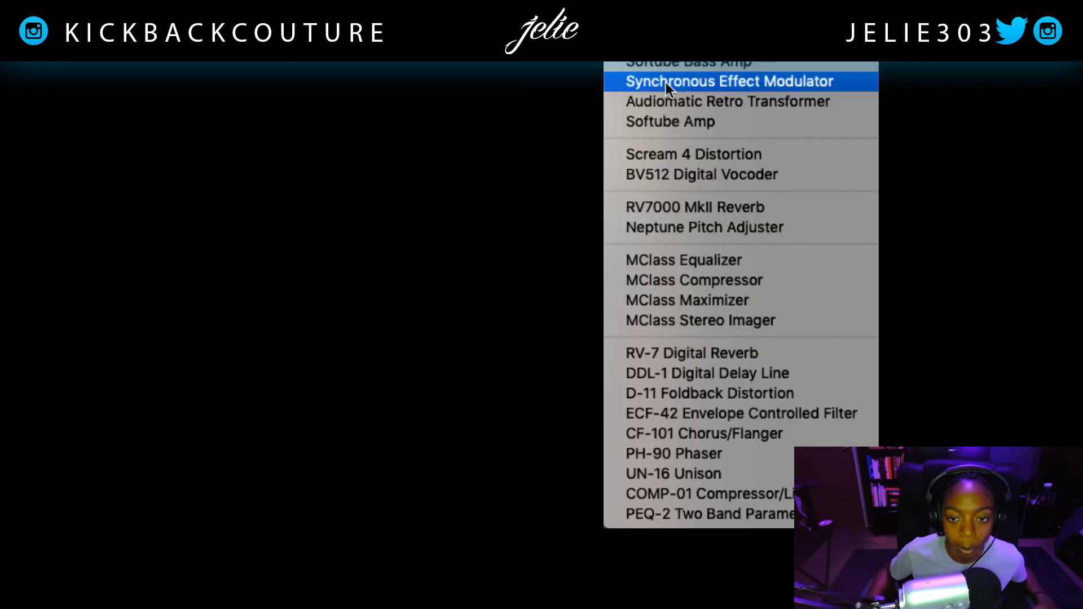
pyautogui.click(700, 85)
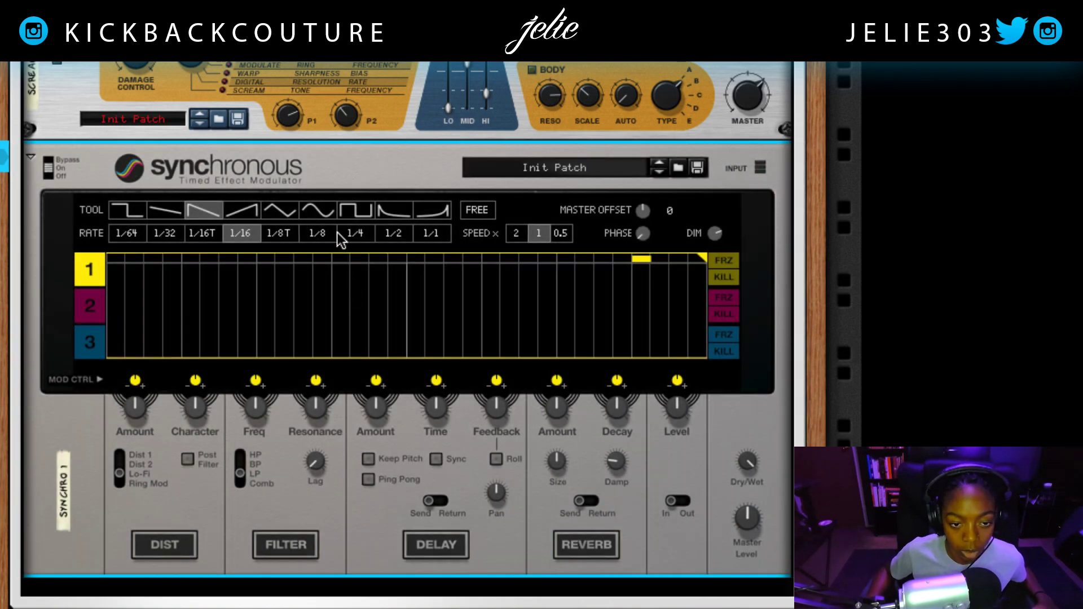
pyautogui.click(338, 233)
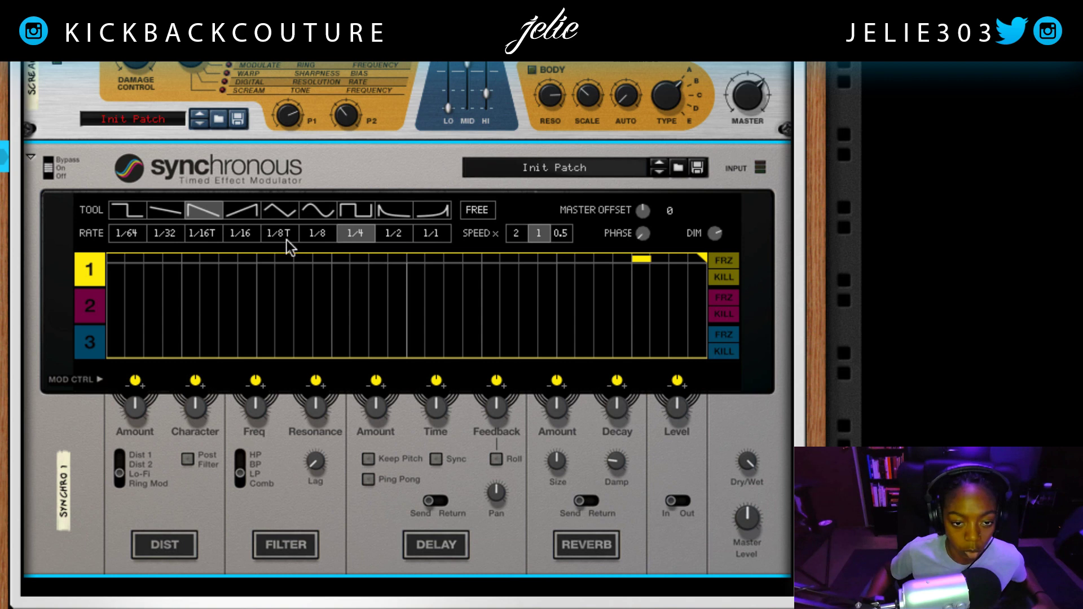
pyautogui.moveTo(228, 296)
pyautogui.mouseDown()
pyautogui.moveTo(90, 264)
pyautogui.moveTo(228, 226)
pyautogui.moveTo(468, 195)
pyautogui.mouseUp()
pyautogui.click(397, 229)
pyautogui.moveTo(384, 283)
pyautogui.mouseDown()
pyautogui.moveTo(102, 250)
pyautogui.moveTo(852, 206)
pyautogui.mouseUp()
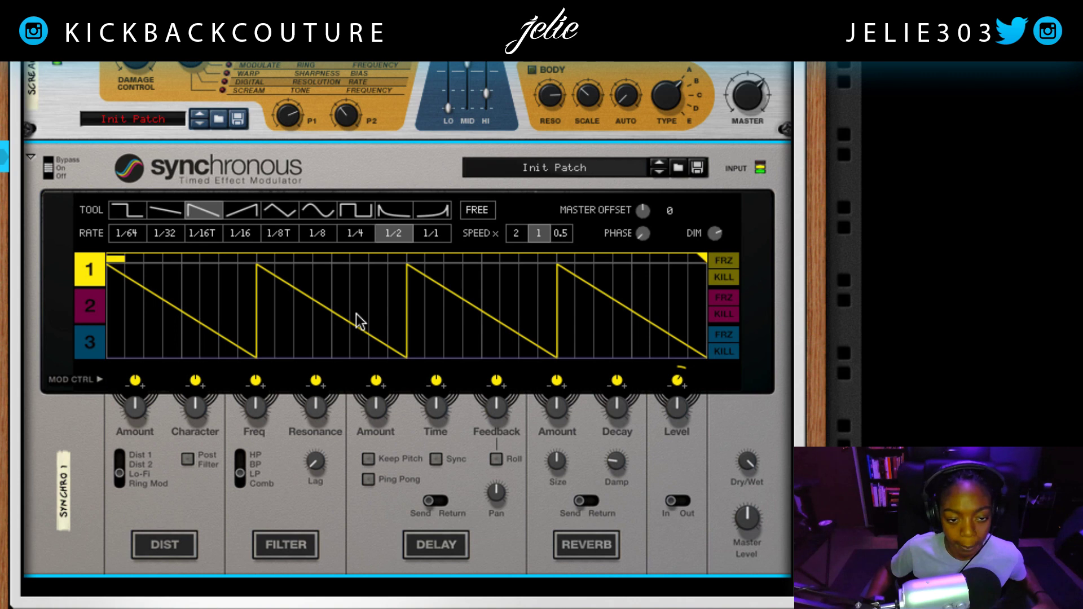
pyautogui.click(354, 233)
pyautogui.moveTo(374, 295)
pyautogui.mouseDown()
pyautogui.moveTo(17, 189)
pyautogui.moveTo(780, 76)
pyautogui.moveTo(271, 82)
pyautogui.moveTo(73, 56)
pyautogui.mouseUp()
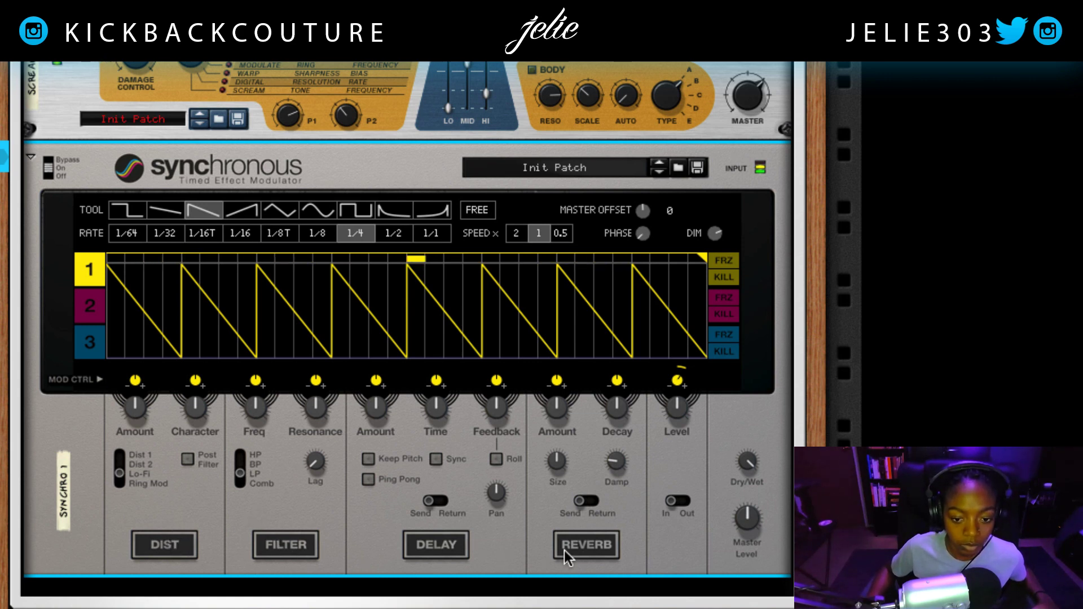
# Step: Switch on the Synchronous reverb and adjust how much curve 1 modulates the reverb amount
pyautogui.scroll(-1, 566, 551)
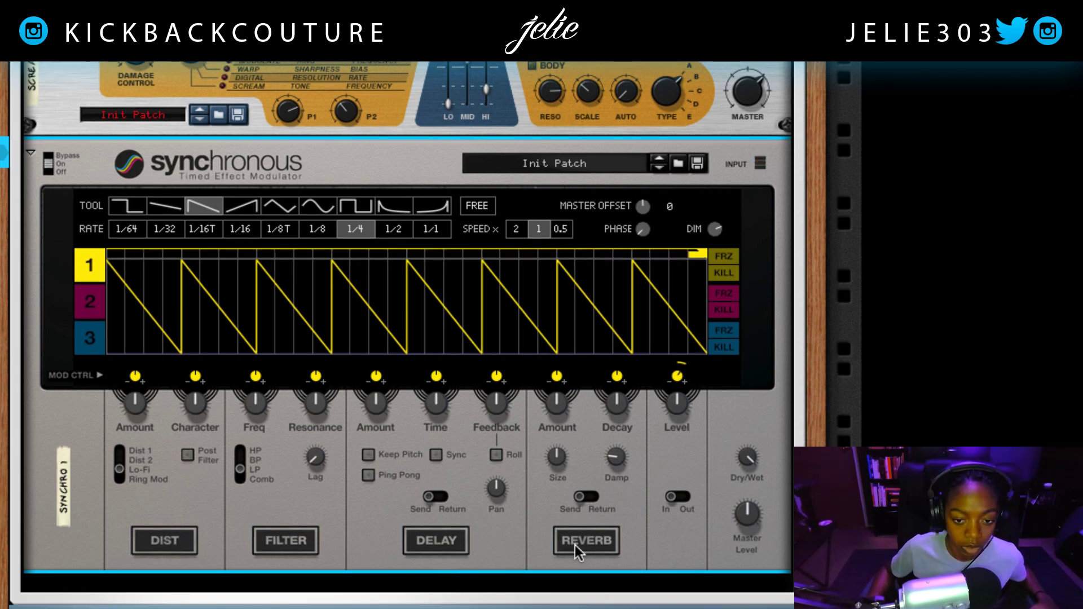
pyautogui.click(575, 544)
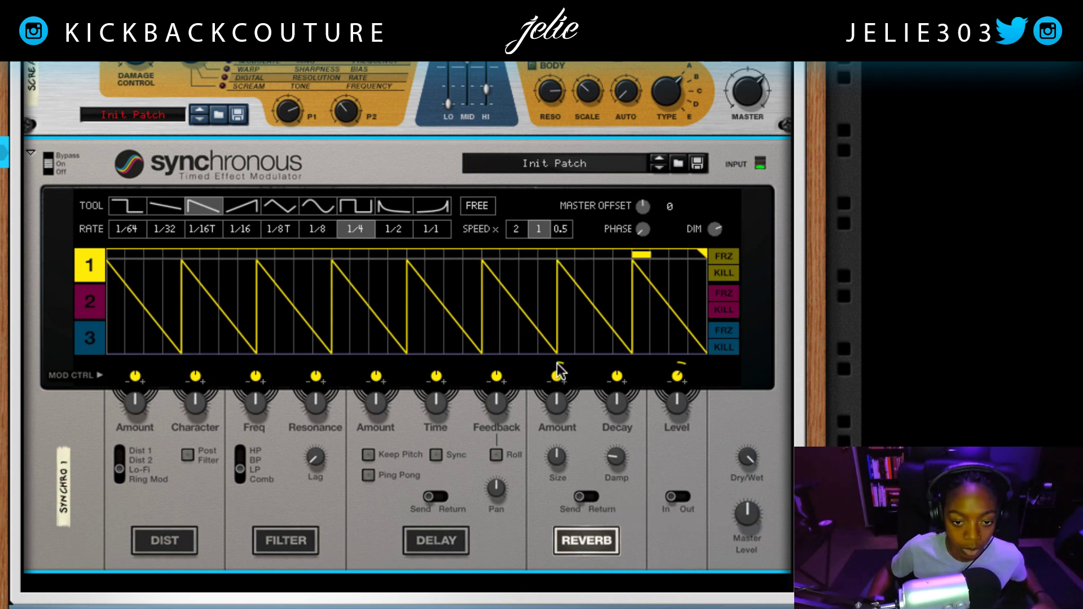
pyautogui.moveTo(560, 376)
pyautogui.mouseDown()
pyautogui.moveTo(564, 438)
pyautogui.moveTo(555, 367)
pyautogui.mouseUp()
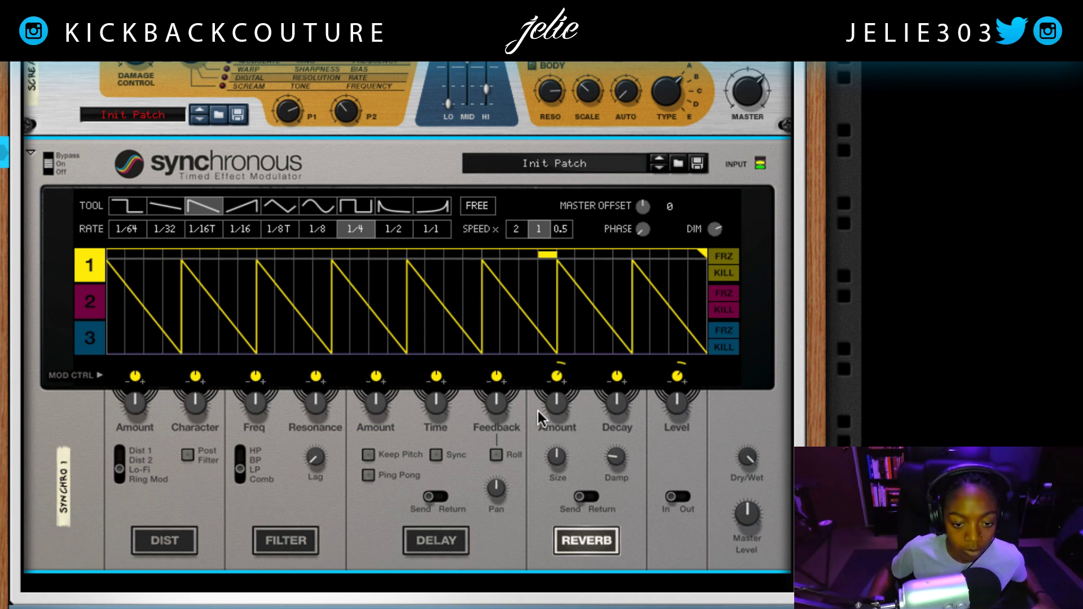
# Step: Lower the Dr.OctoRex volume and turn off solo on the Vibes -SO Bounced 2 mix channel
pyautogui.scroll(-7, 341, 500)
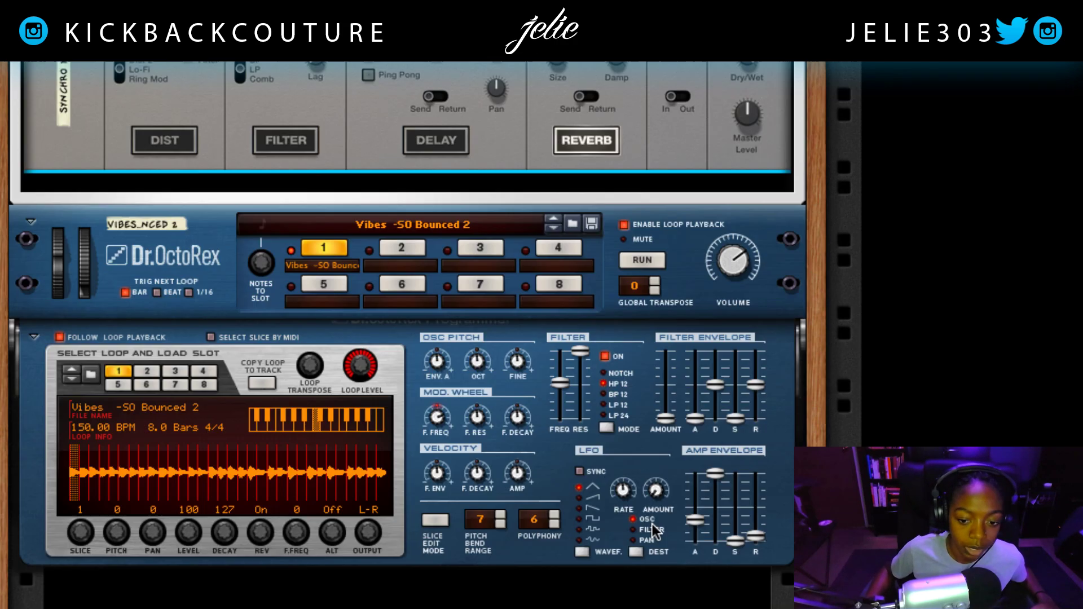
pyautogui.moveTo(730, 271); pyautogui.dragTo(716, 296)
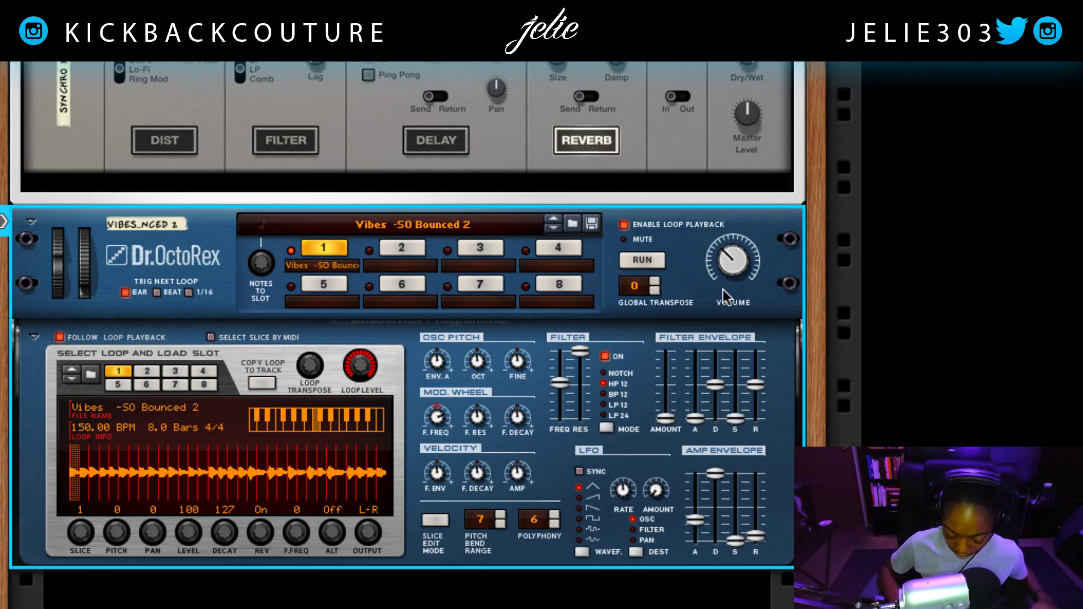
pyautogui.scroll(4, 434, 315)
pyautogui.scroll(15, 434, 313)
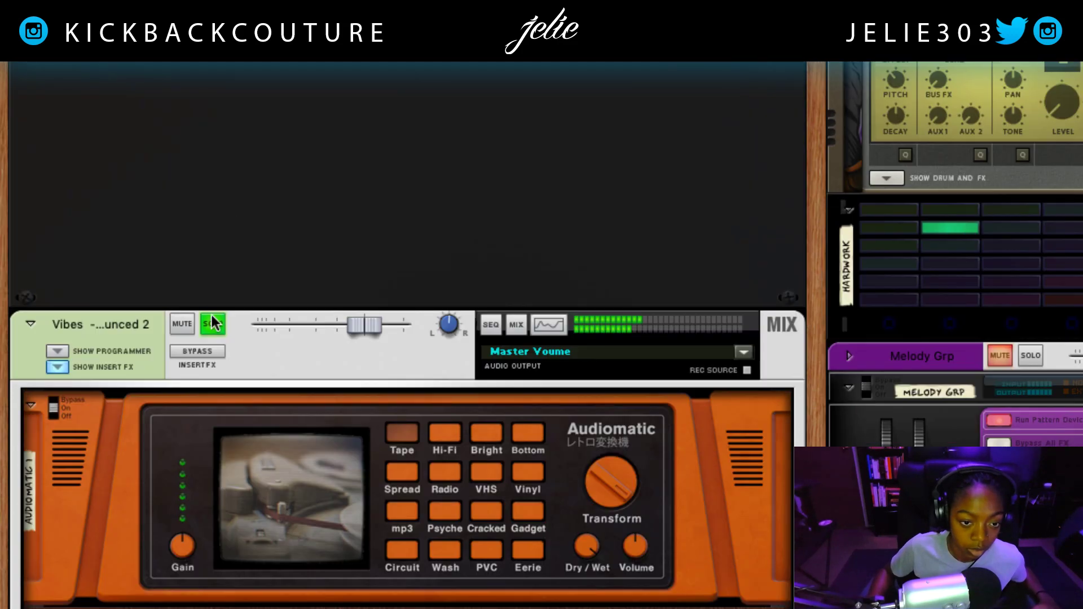
pyautogui.click(212, 320)
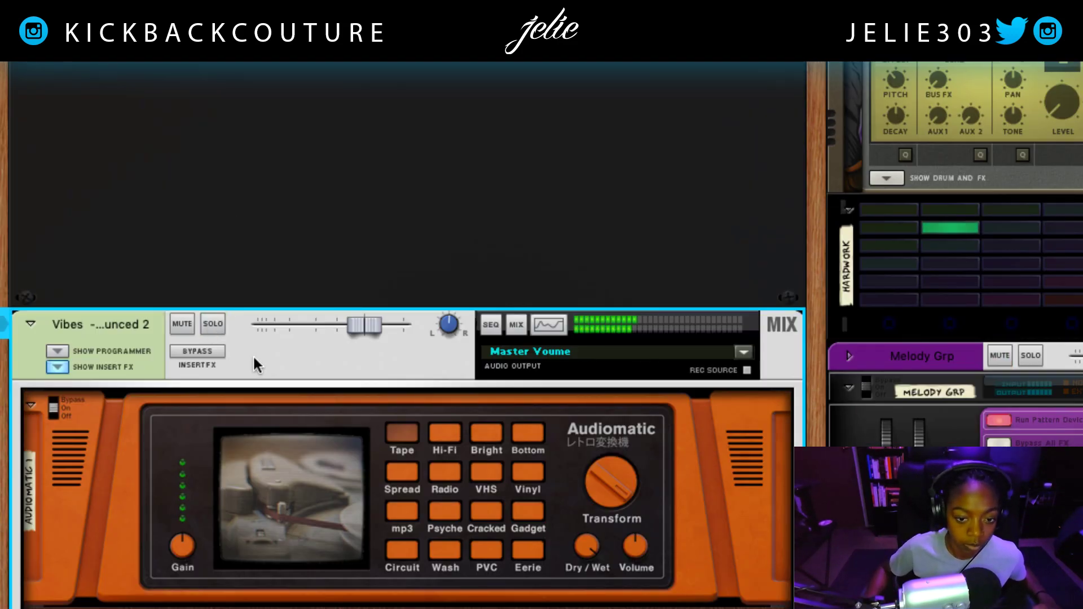
# Step: Raise the LO slider in the Scream 4 Cut section
pyautogui.scroll(-6, 397, 451)
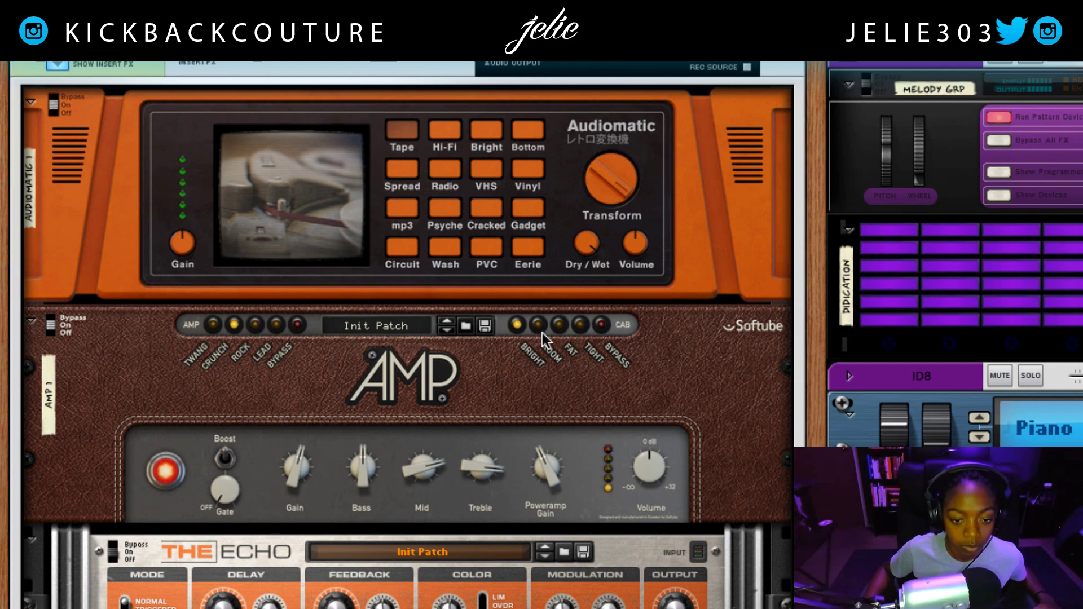
pyautogui.scroll(-15, 543, 333)
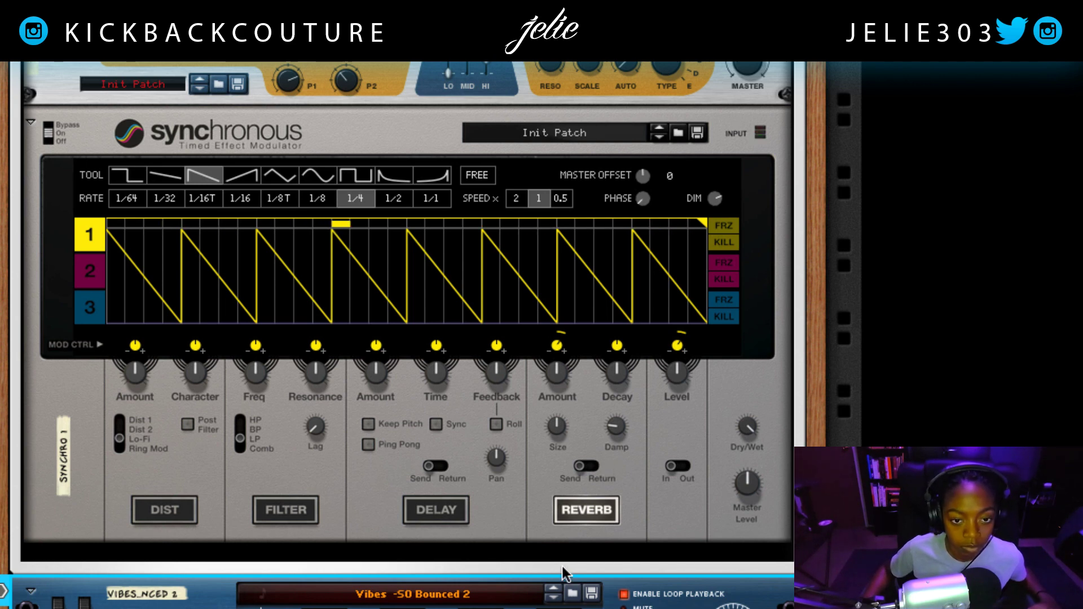
pyautogui.scroll(3, 485, 547)
pyautogui.moveTo(445, 180); pyautogui.dragTo(449, 160)
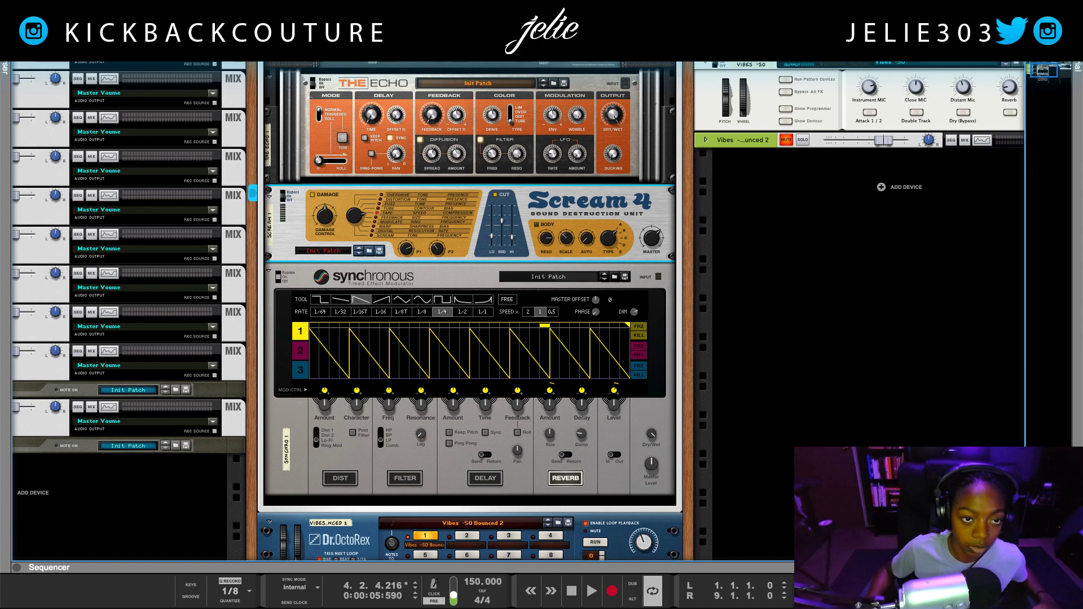
# Step: Bring up the main mixer and show the devices inside the Vinyl Pop send effect Combinator
pyautogui.moveTo(375, 44); pyautogui.dragTo(376, 566)
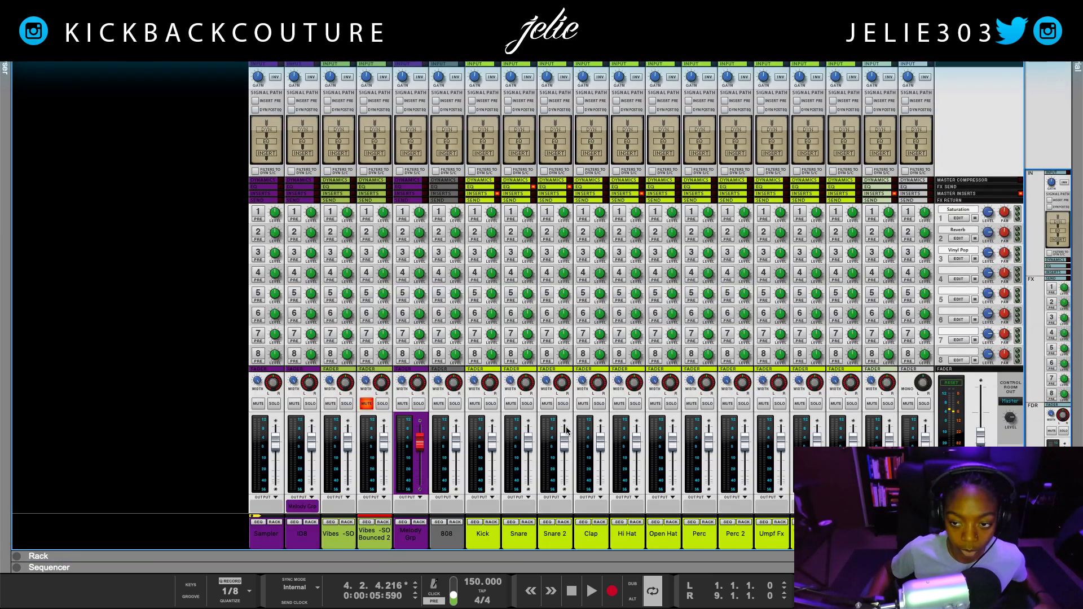
pyautogui.click(955, 260)
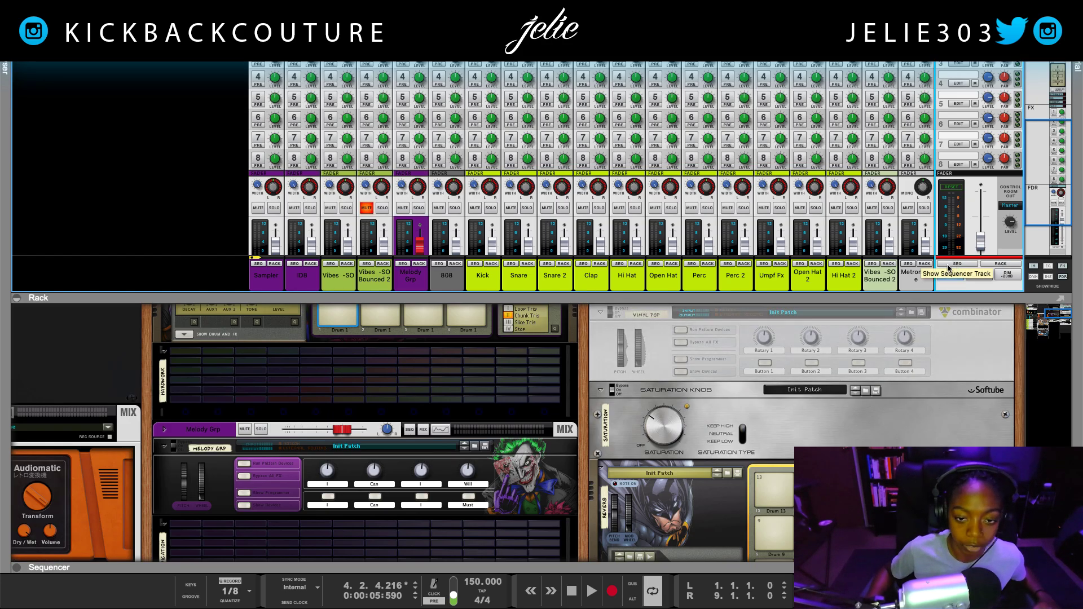
pyautogui.click(681, 388)
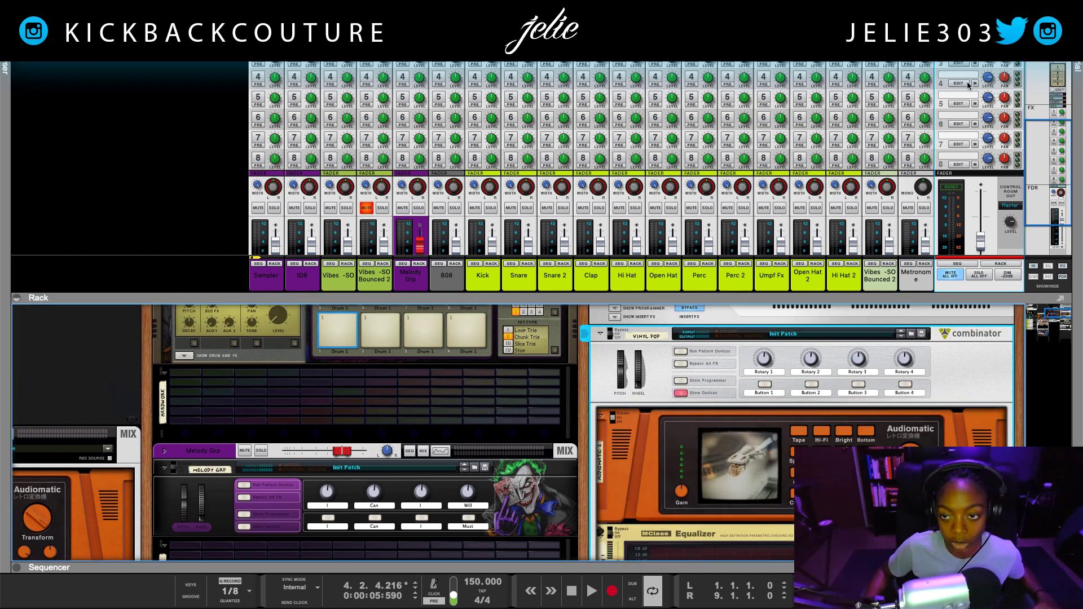
# Step: Delete the Vinyl Pop Combinator from the mixer's third send effect slot
pyautogui.rightClick(963, 75)
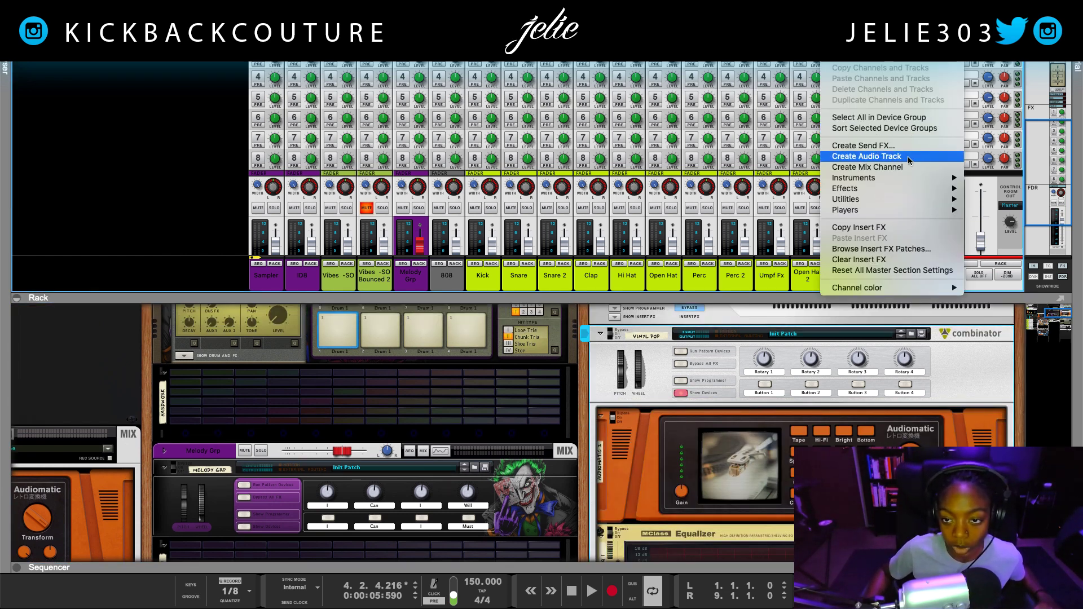
pyautogui.click(884, 261)
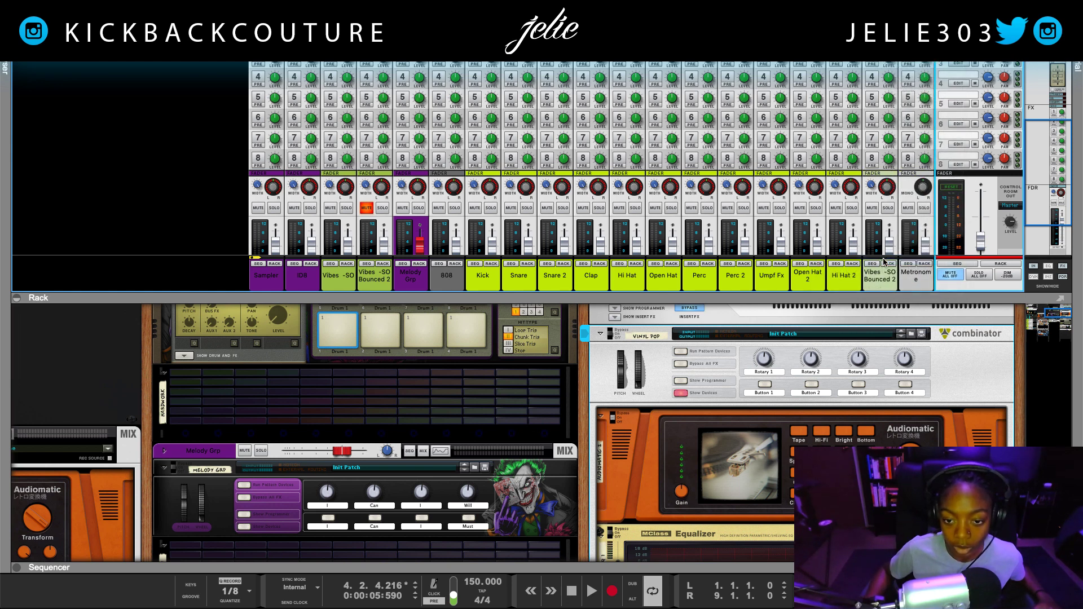
pyautogui.click(610, 366)
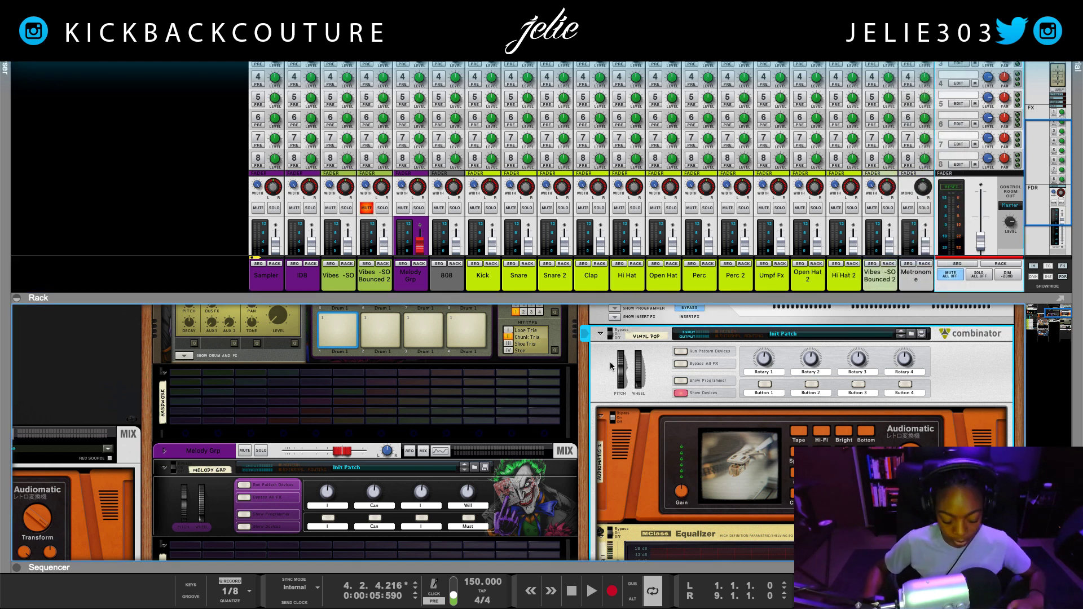
pyautogui.press('super+BackSpace')
# Step: Create an Audiomatic Retro Transformer as a send effect in the mixer's third send effect slot
pyautogui.scroll(5, 958, 64)
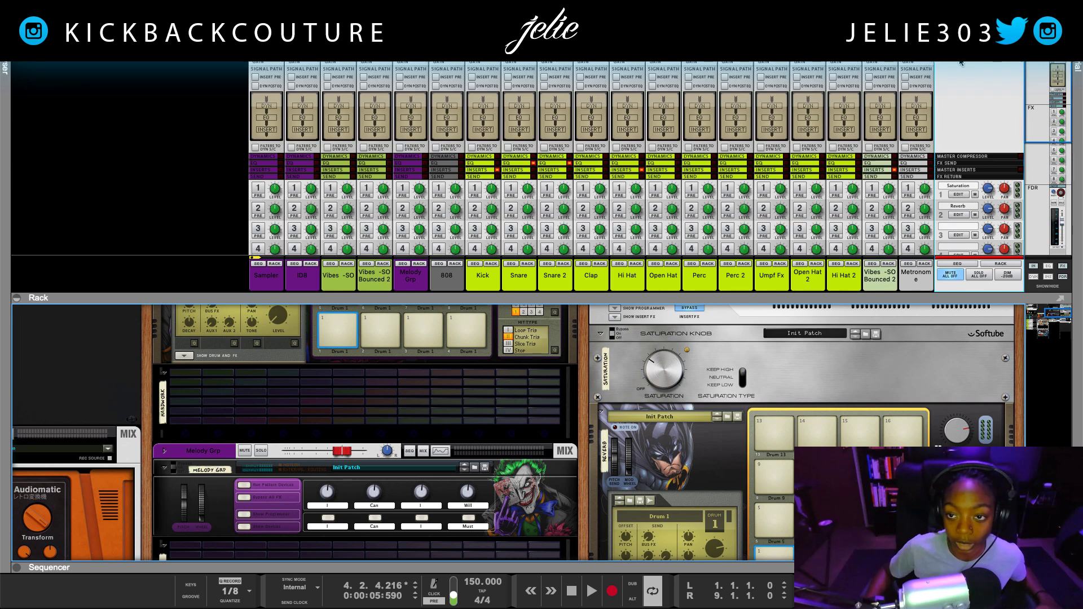
pyautogui.scroll(-4, 959, 175)
pyautogui.rightClick(961, 141)
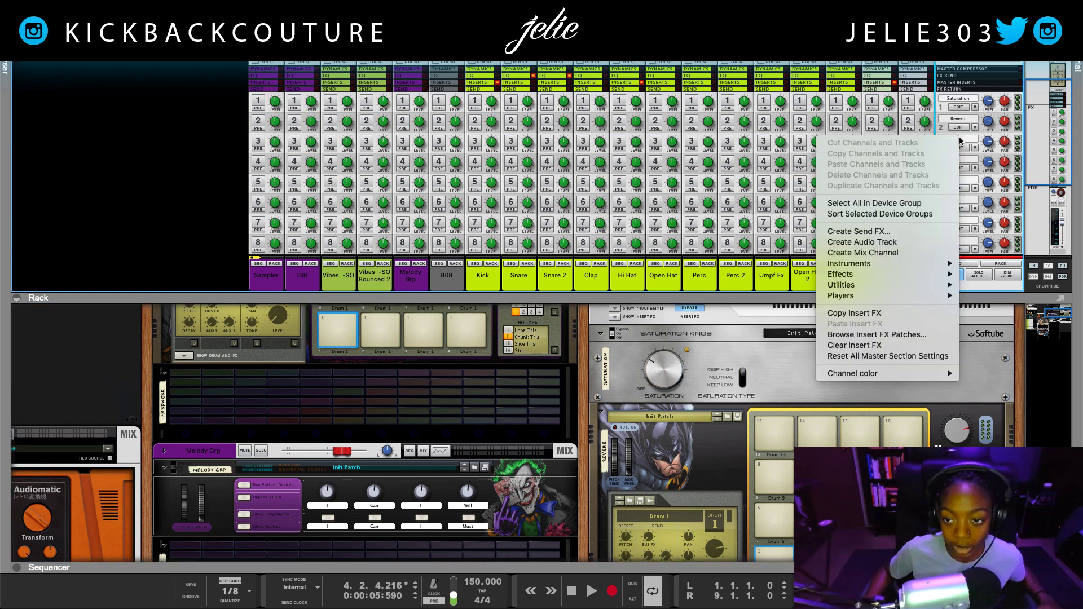
pyautogui.moveTo(884, 275)
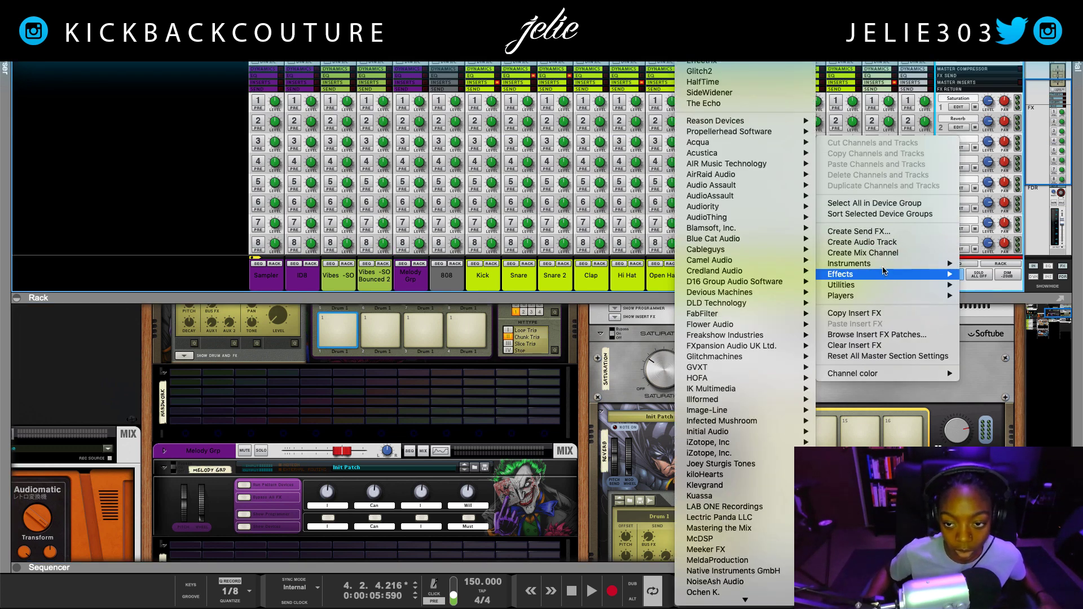
pyautogui.click(882, 236)
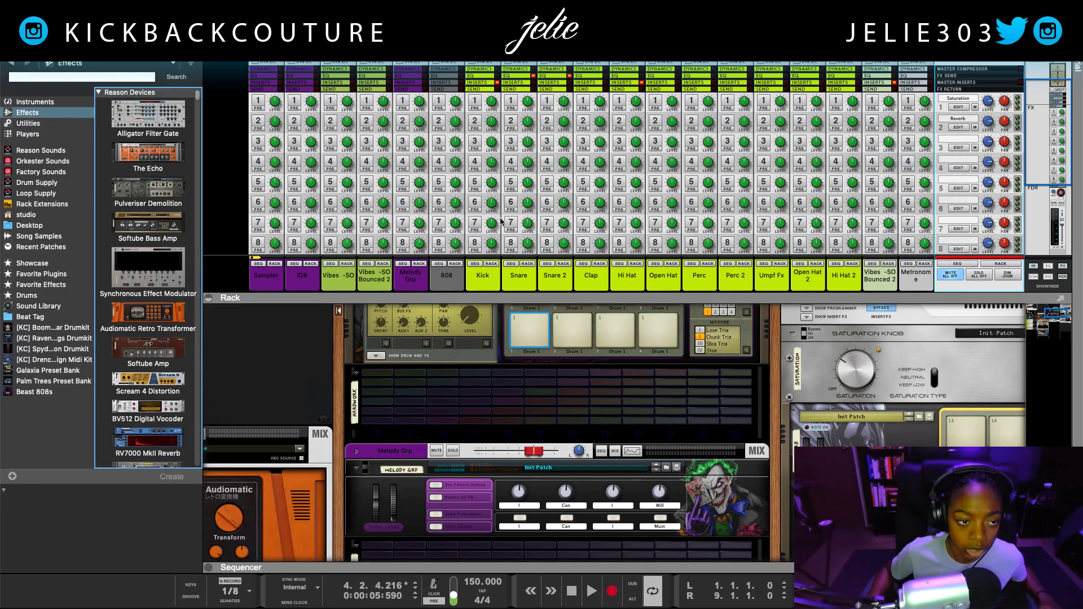
pyautogui.click(160, 314)
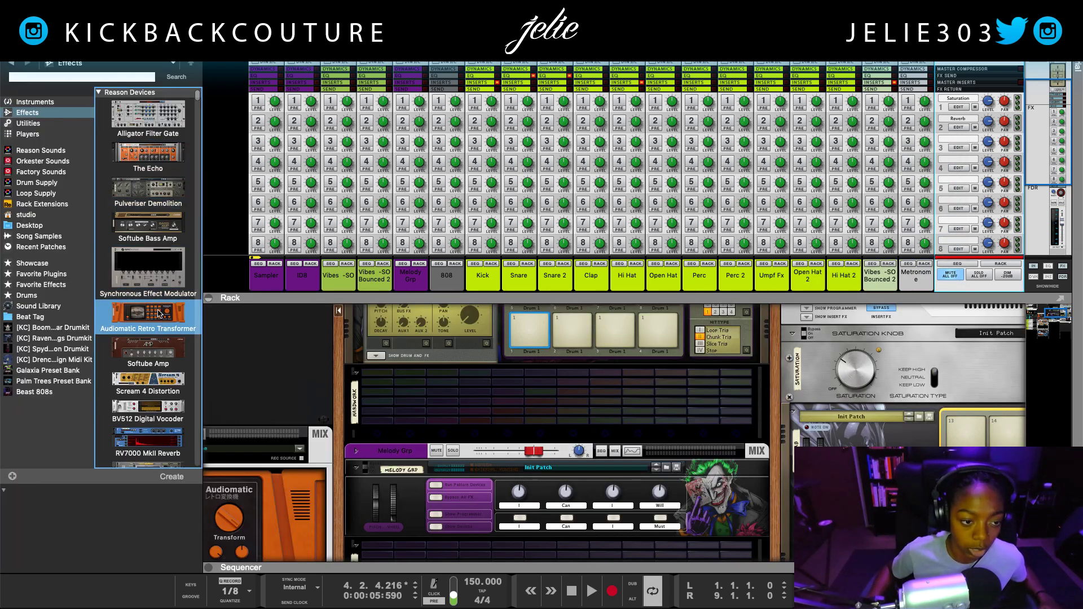
pyautogui.doubleClick(160, 315)
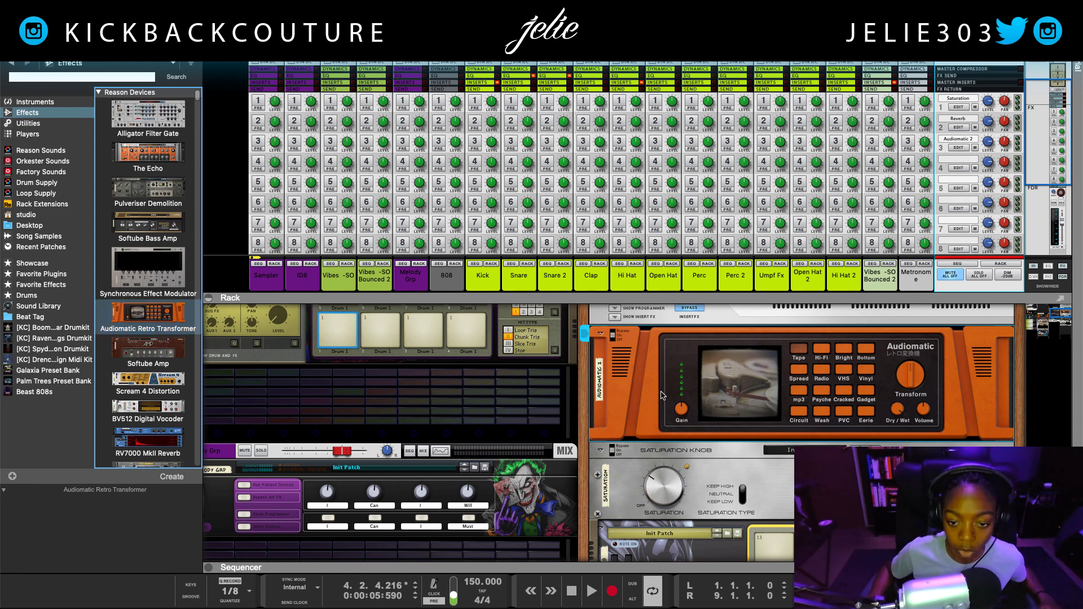
# Step: Combine the new Audiomatic Retro Transformer into a Combinator and add a Scream 4 Distortion below it
pyautogui.rightClick(638, 392)
pyautogui.moveTo(693, 510)
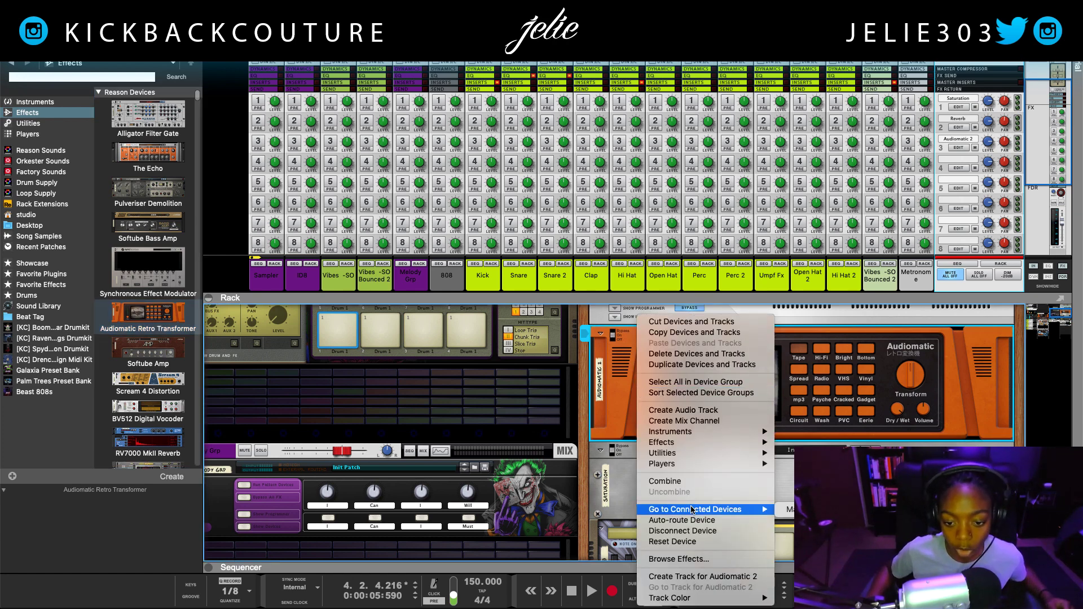
pyautogui.click(692, 482)
pyautogui.moveTo(140, 379); pyautogui.dragTo(672, 506)
# Step: Add an MClass Equalizer below Scream 4 in the Combinator and choose the Audiomatic's Vinyl preset
pyautogui.click(12, 63)
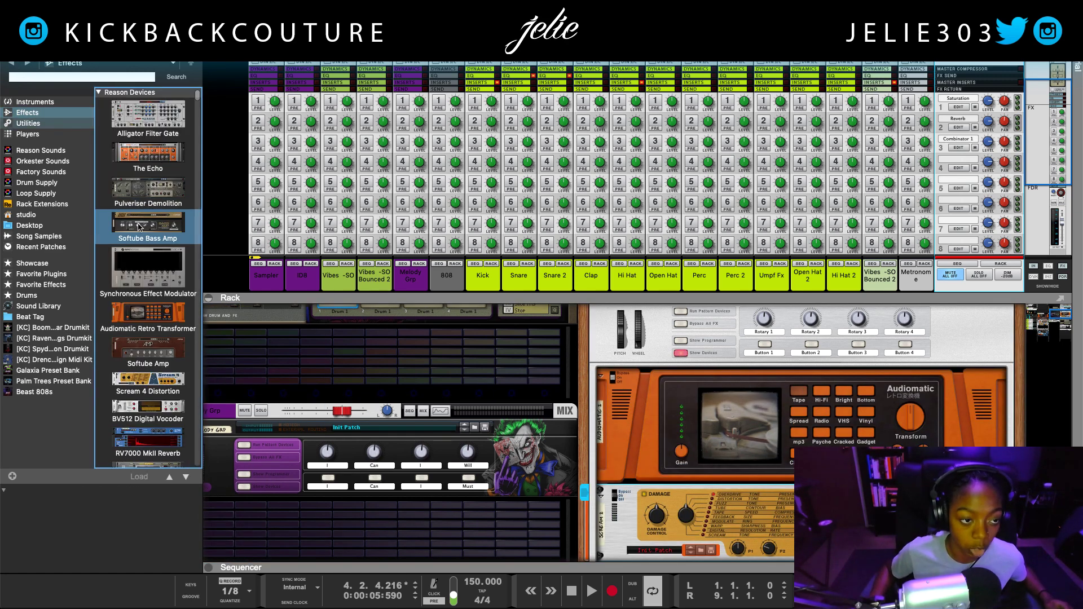
pyautogui.scroll(-5, 140, 227)
pyautogui.moveTo(140, 225)
pyautogui.mouseDown()
pyautogui.moveTo(326, 343)
pyautogui.moveTo(722, 538)
pyautogui.moveTo(726, 561)
pyautogui.mouseUp()
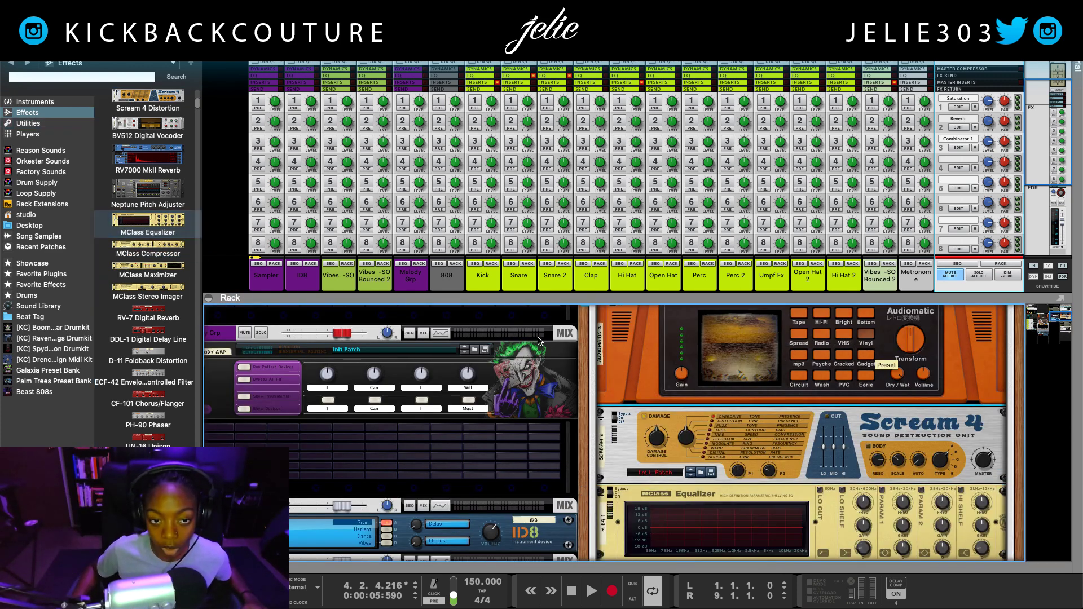
# Step: Find the Vibes -SO Bounced 2 mix channel that feeds the Audiomatic insert, solo it and start playback
pyautogui.scroll(-5, 429, 190)
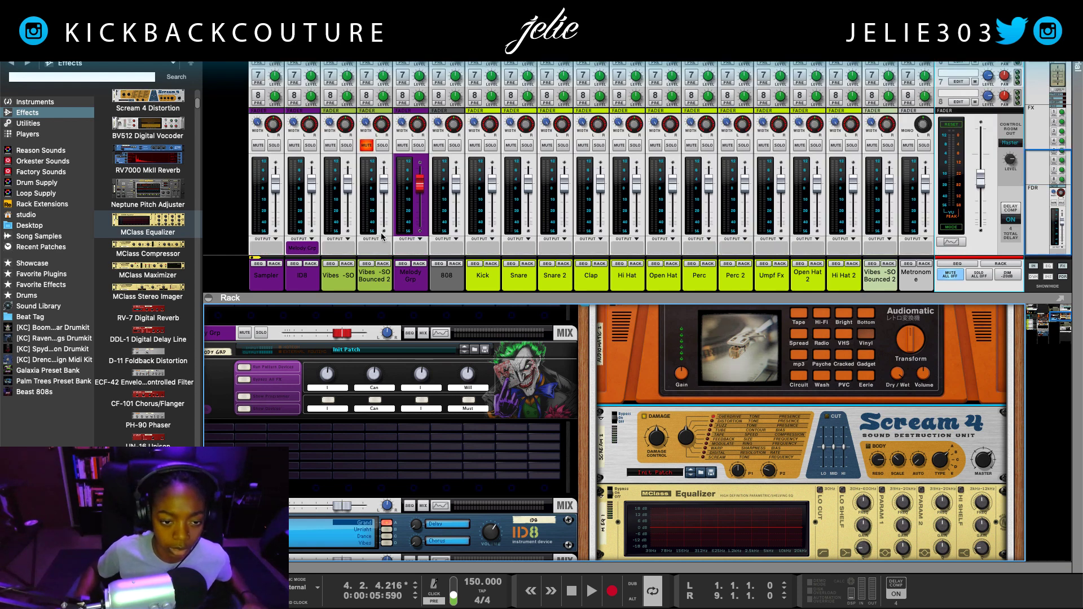
pyautogui.hscroll(-2, 548, 370)
pyautogui.scroll(-6, 559, 364)
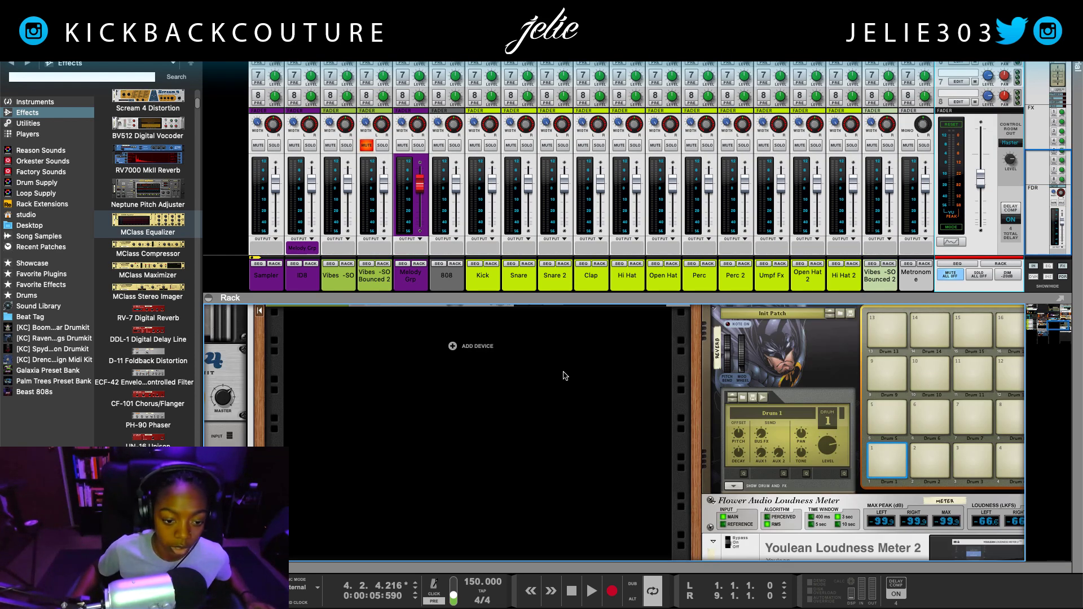
pyautogui.scroll(4, 571, 395)
pyautogui.hscroll(-4, 574, 431)
pyautogui.scroll(-8, 574, 434)
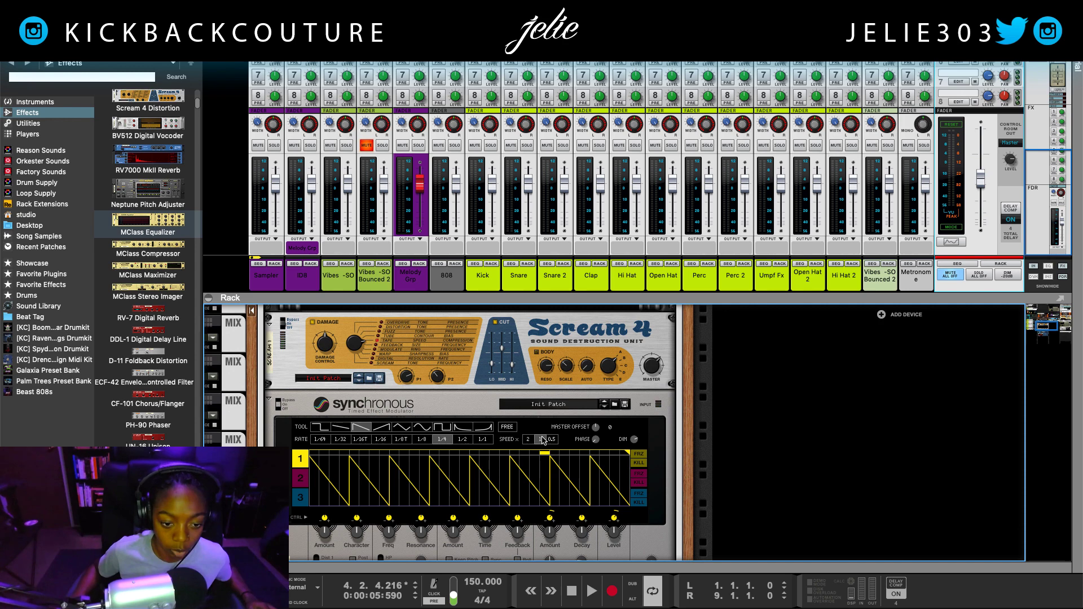
pyautogui.scroll(-6, 556, 458)
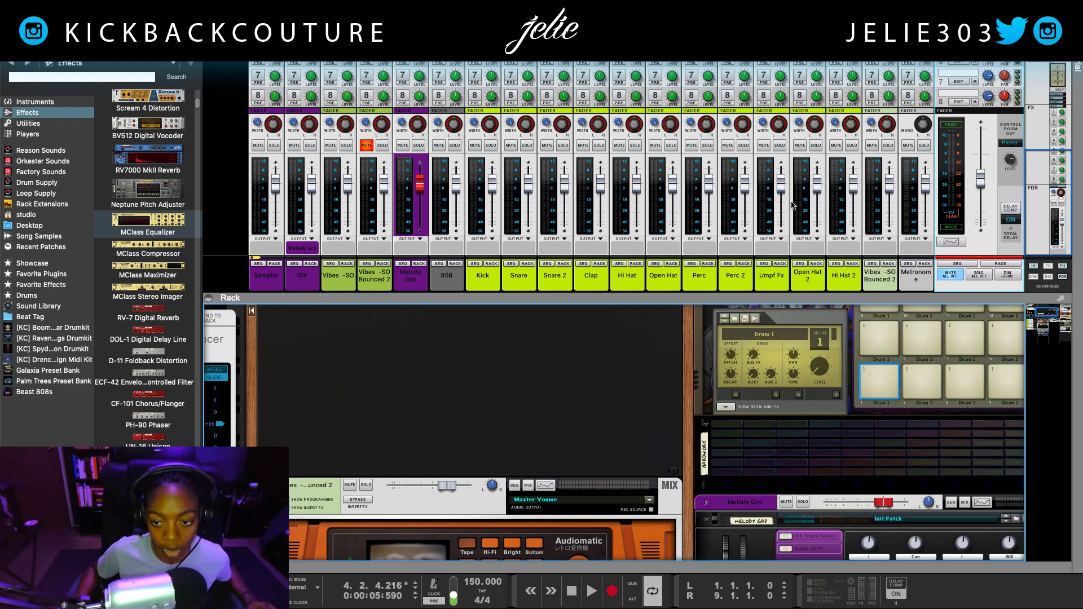
pyautogui.click(888, 145)
pyautogui.scroll(5, 892, 197)
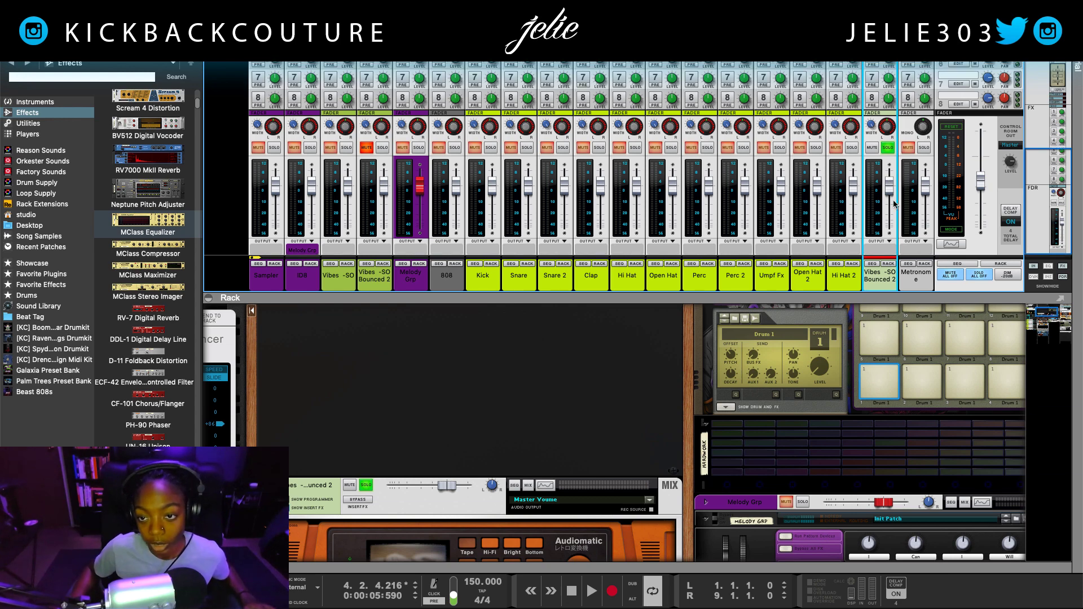
pyautogui.press('space')
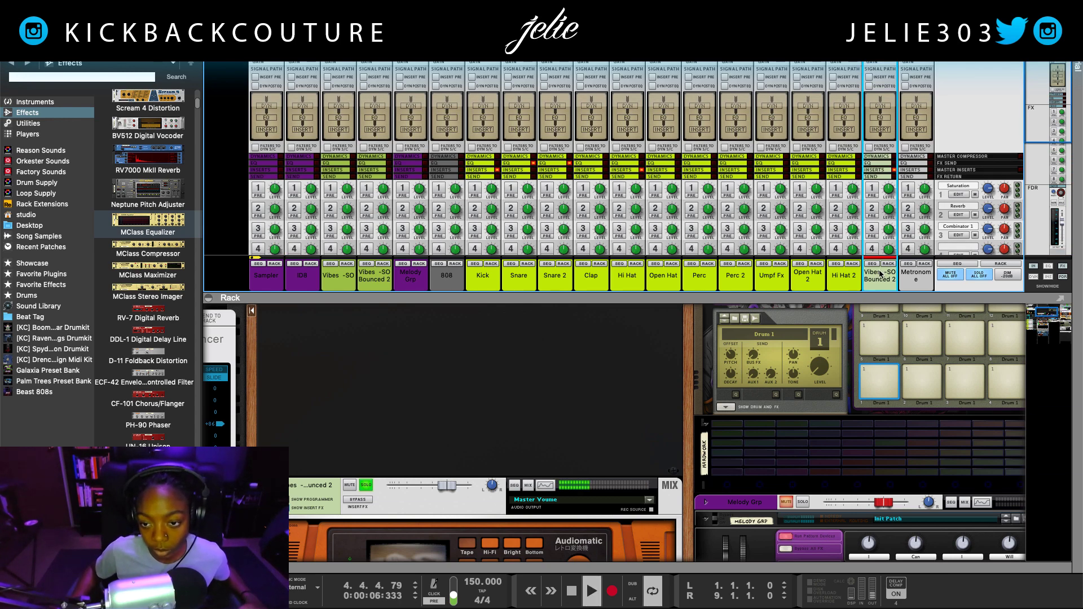
# Step: Turn on send 3 for the soloed Vibes -SO Bounced 2 channel and rename the third send effect VINYL
pyautogui.scroll(-3, 869, 232)
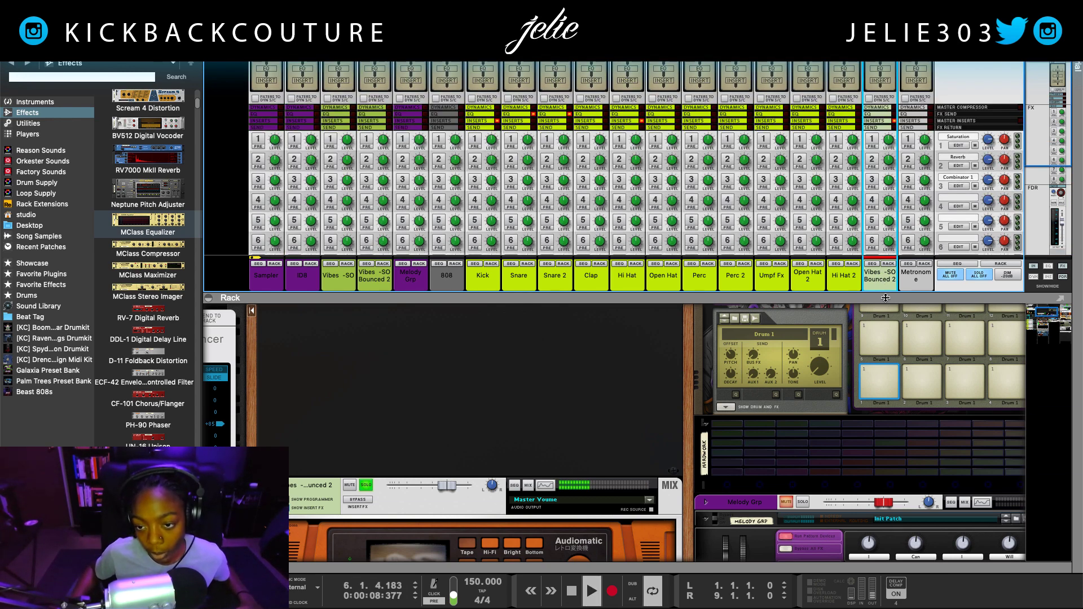
pyautogui.moveTo(886, 297); pyautogui.dragTo(886, 339)
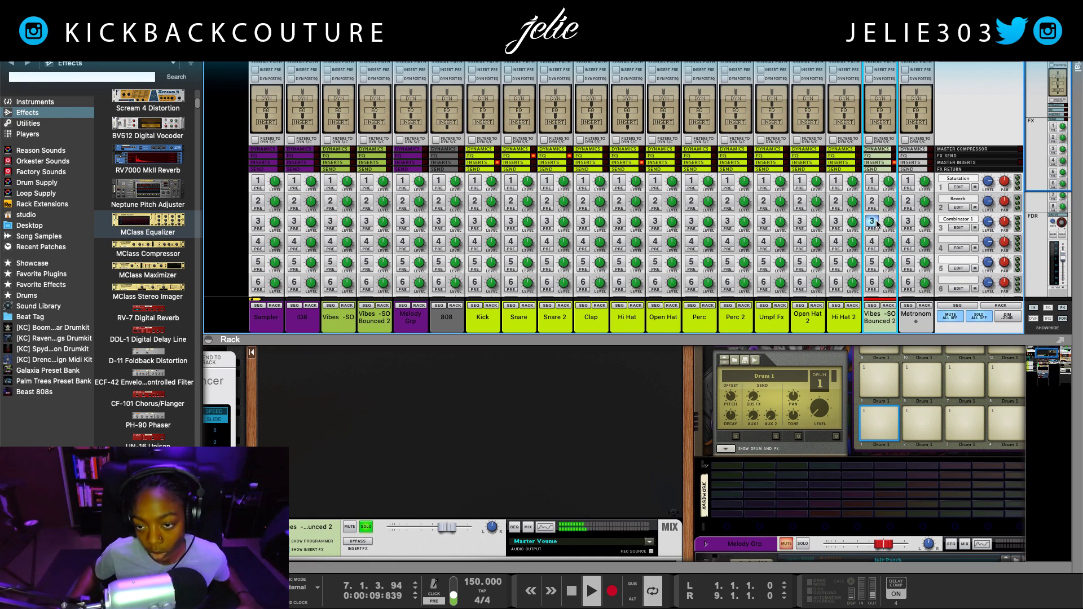
pyautogui.doubleClick(958, 219)
pyautogui.write('VINYL')
pyautogui.press('Return')
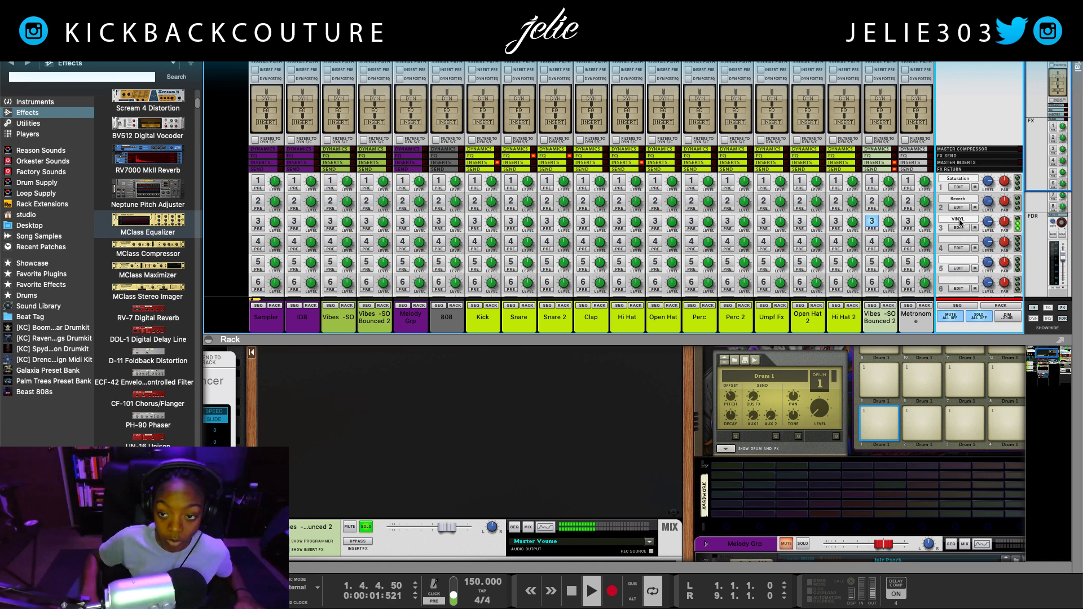
# Step: Show the VINYL send effect's devices in the rack and adjust the Audiomatic's Transform amount
pyautogui.click(958, 228)
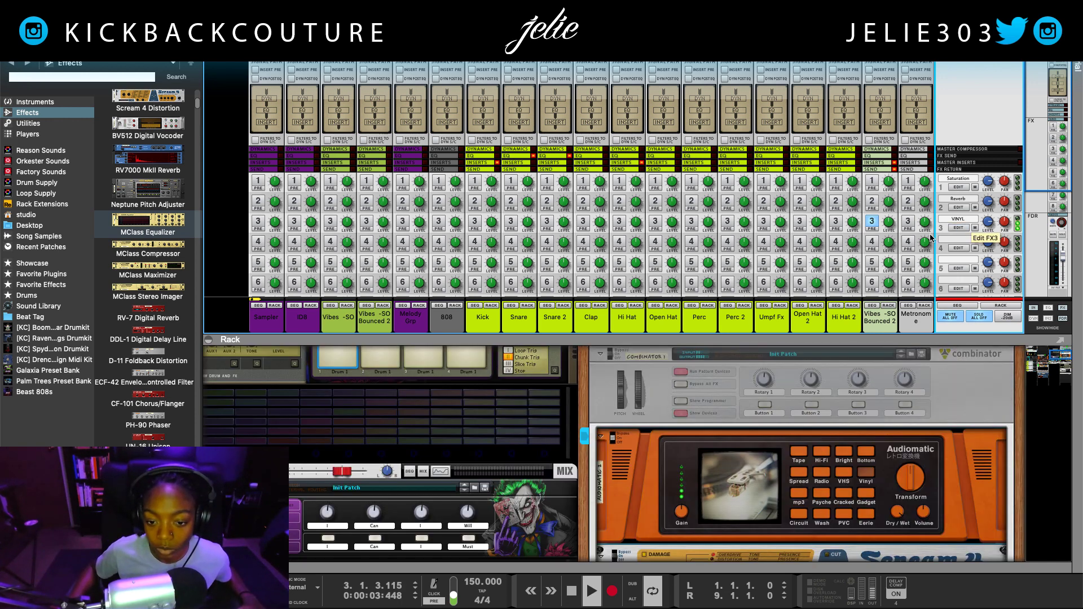
pyautogui.scroll(-3, 840, 501)
pyautogui.moveTo(910, 480); pyautogui.dragTo(909, 444)
pyautogui.scroll(-3, 802, 486)
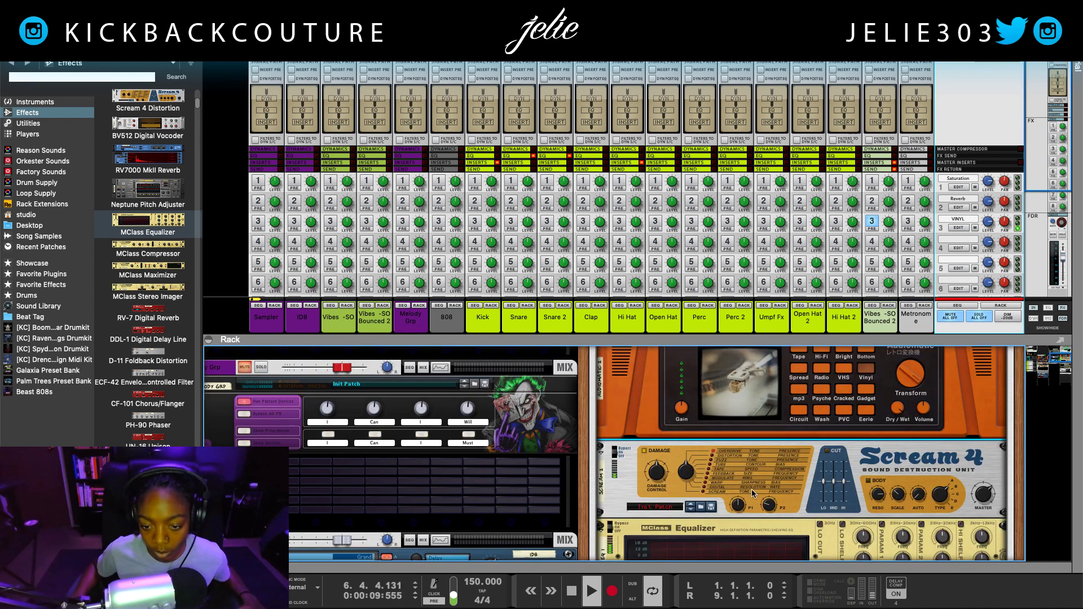
# Step: Set the Scream 4 damage type to Tape and enable its Cut section, raising LO and lowering HI to -64
pyautogui.click(712, 470)
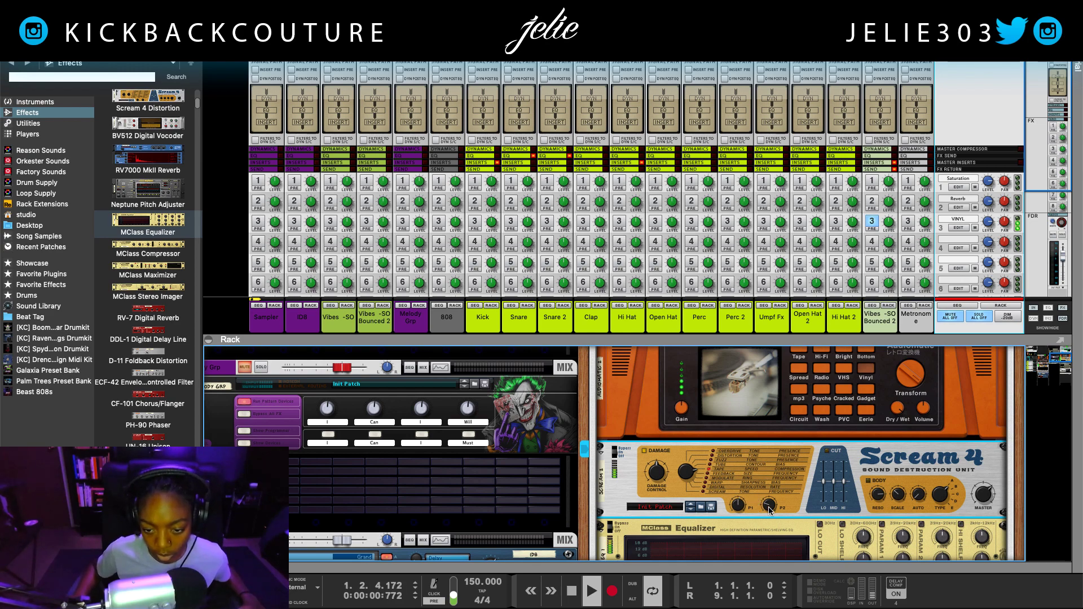
pyautogui.click(827, 451)
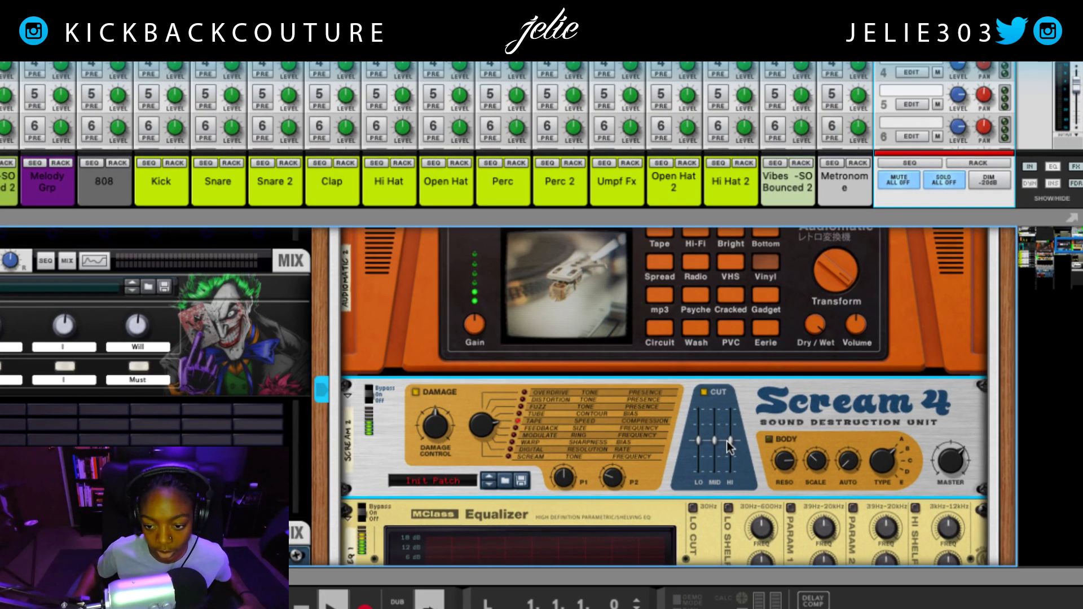
pyautogui.moveTo(843, 482); pyautogui.dragTo(836, 490)
pyautogui.moveTo(769, 486); pyautogui.dragTo(748, 463)
pyautogui.moveTo(767, 499)
pyautogui.mouseDown()
pyautogui.moveTo(767, 478)
pyautogui.moveTo(784, 504)
pyautogui.mouseUp()
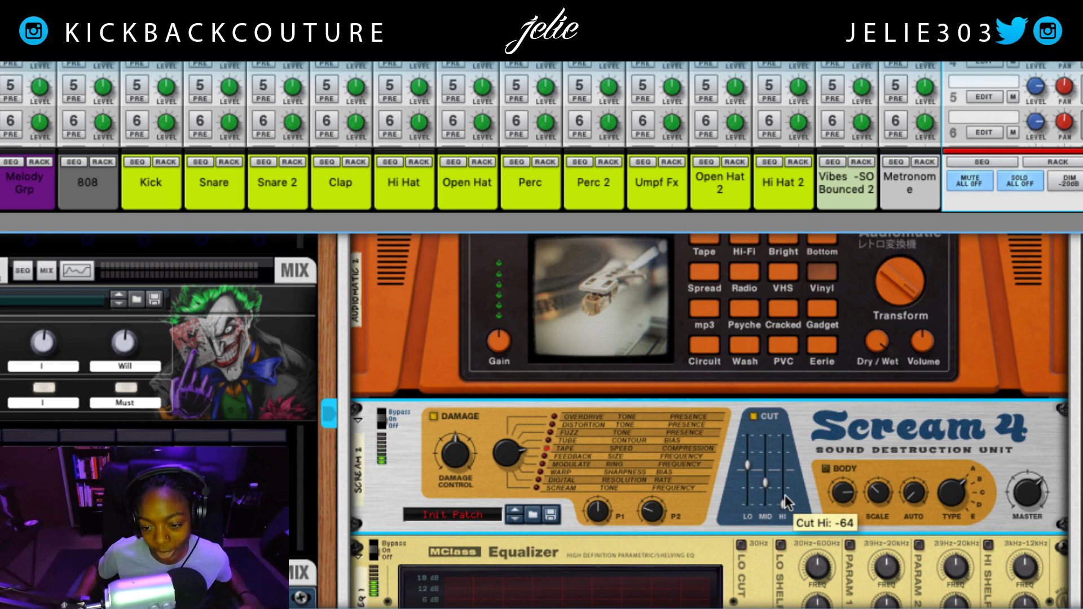
# Step: Enable the MClass Equalizer's Hi Shelf, lower its frequency and set its gain to -9.1 dB
pyautogui.scroll(-5, 783, 507)
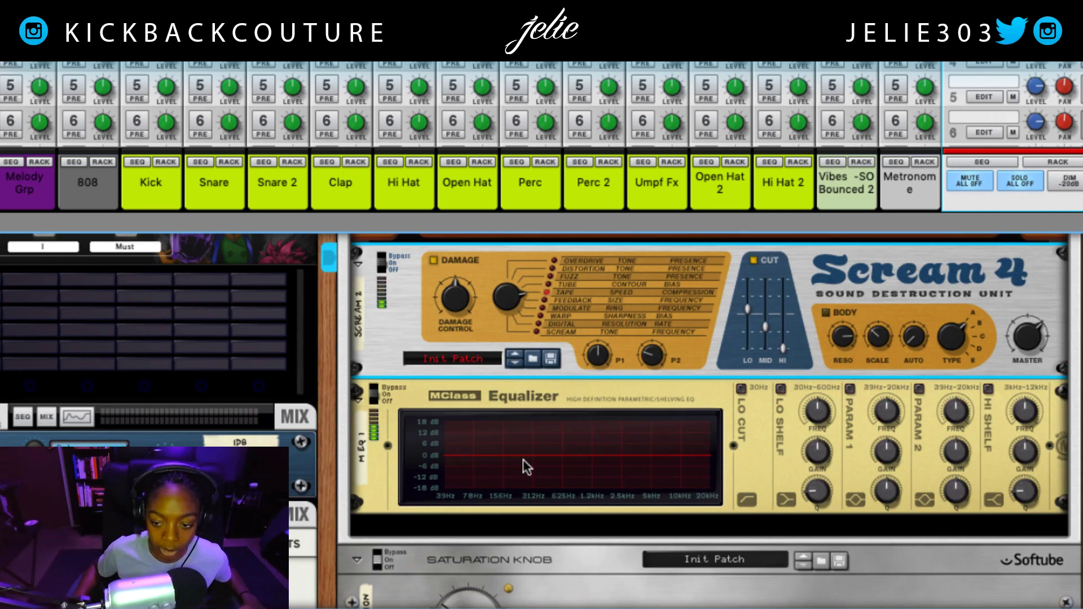
pyautogui.click(987, 389)
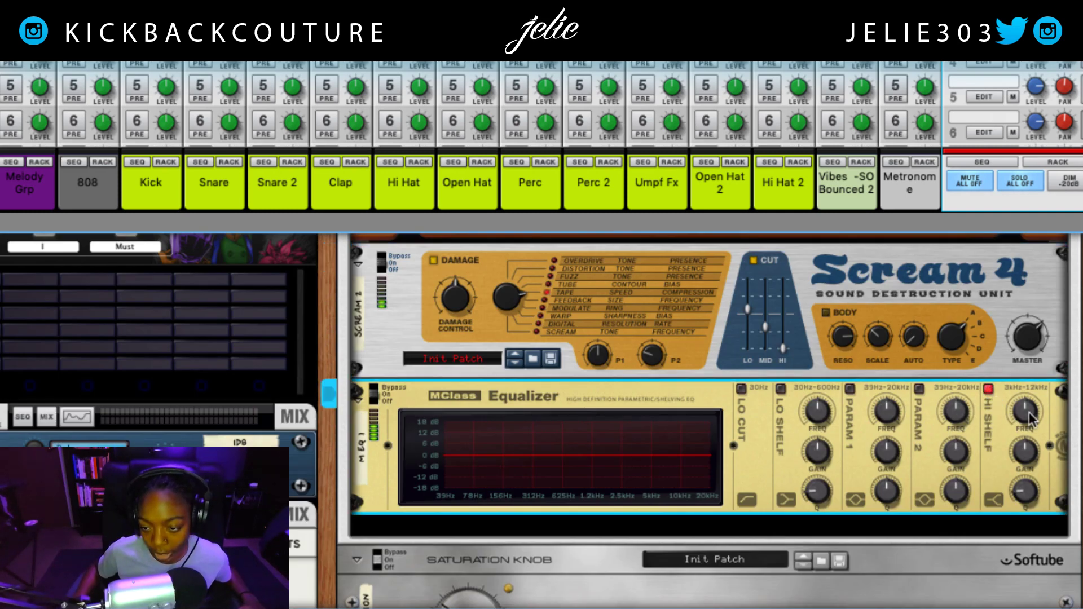
pyautogui.moveTo(1026, 420); pyautogui.dragTo(1028, 461)
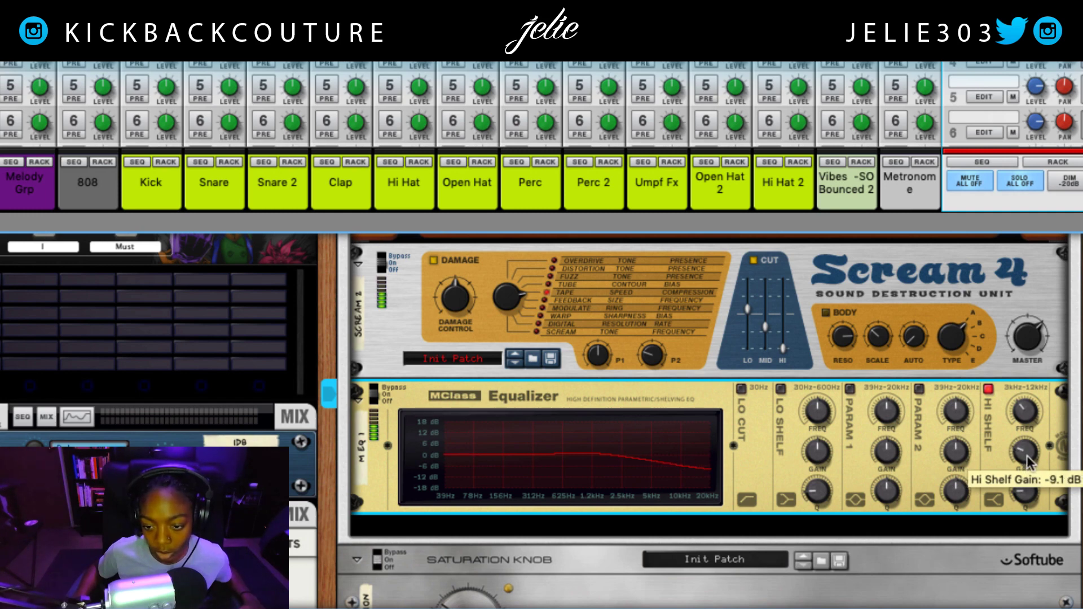
pyautogui.scroll(10, 508, 384)
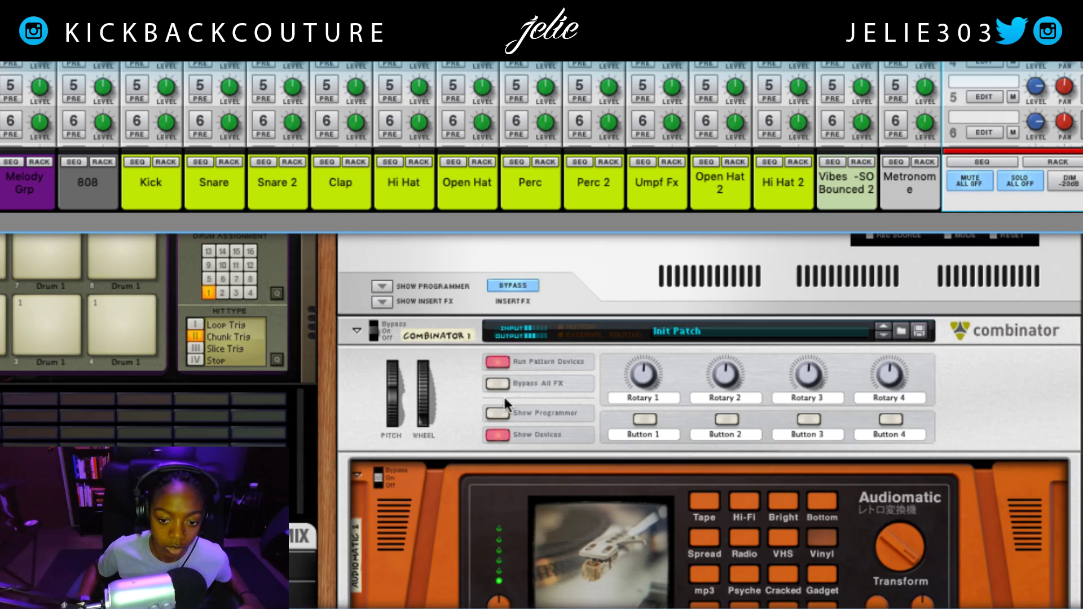
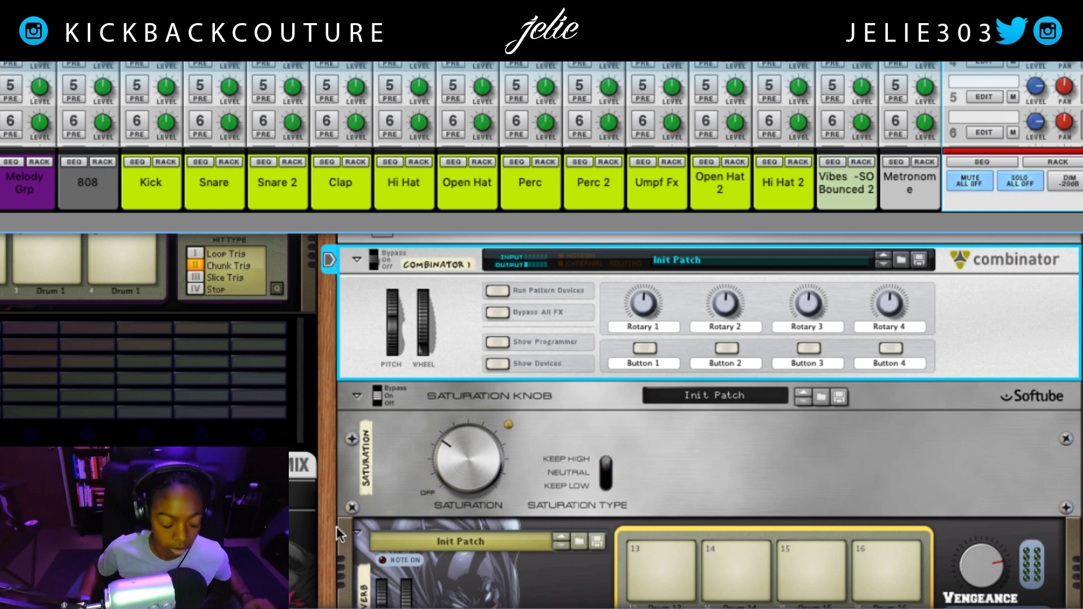
# Step: Clear all solos and mutes in the mixer, and mute the original Vibes -SO and Vibes -SO Bounced 2 channels again
pyautogui.scroll(10, 75, 439)
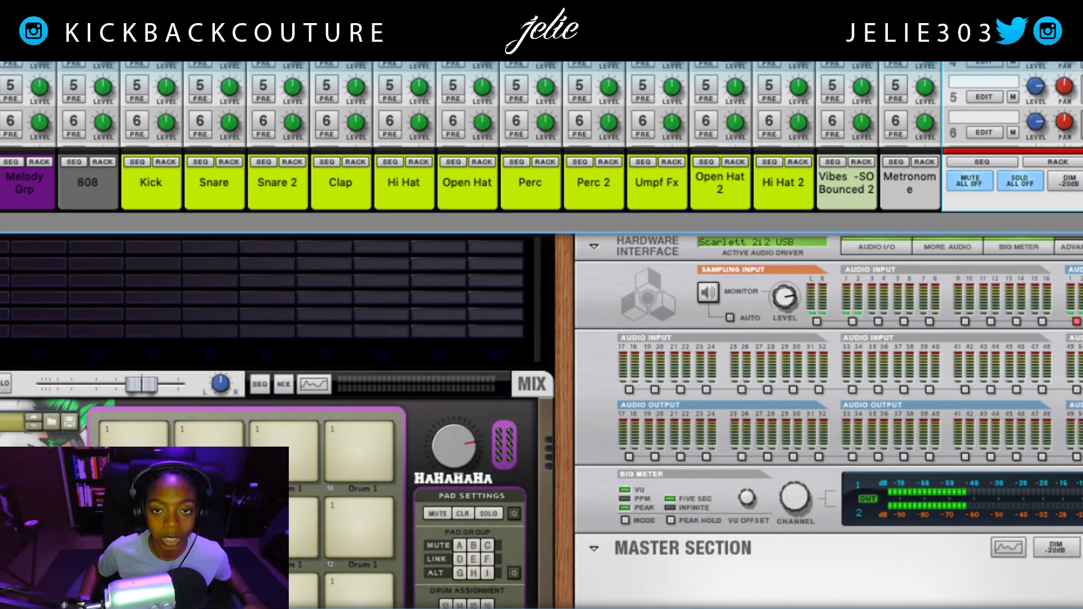
pyautogui.hscroll(-8, 541, 421)
pyautogui.scroll(-4, 542, 421)
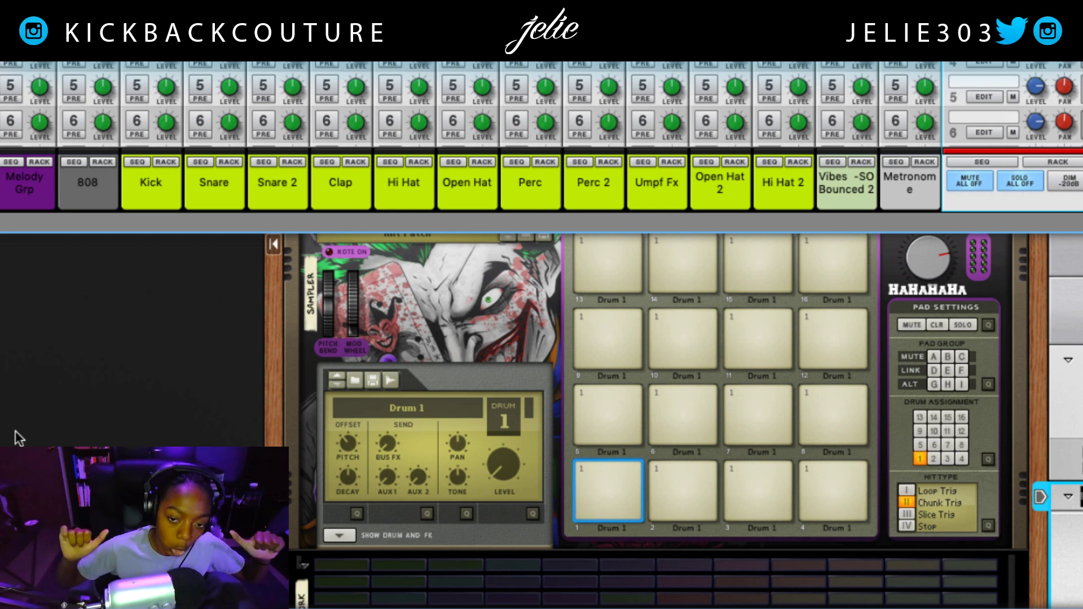
pyautogui.click(1018, 181)
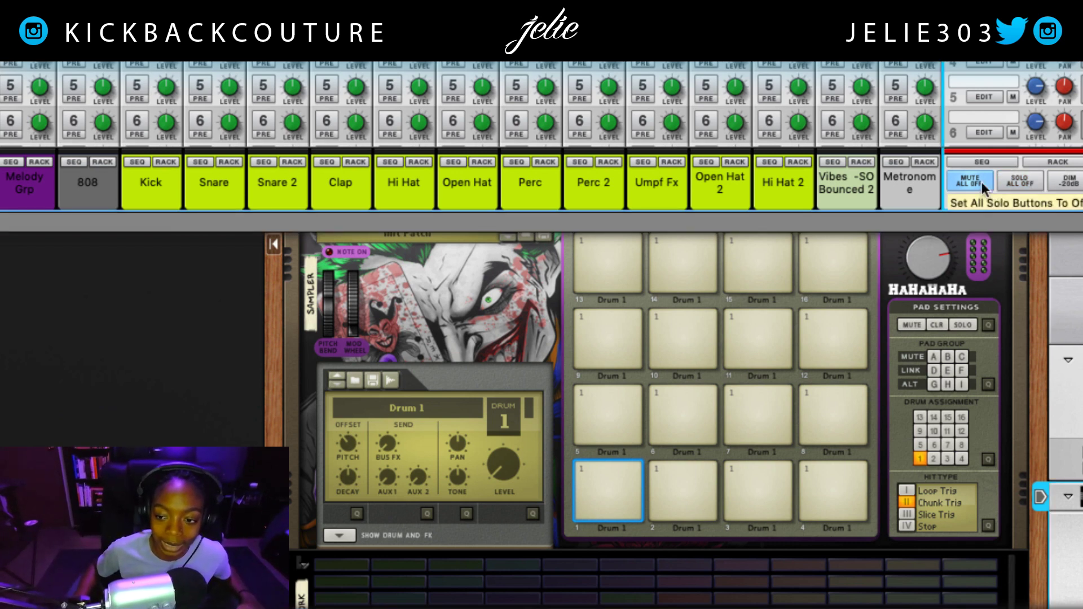
pyautogui.click(975, 182)
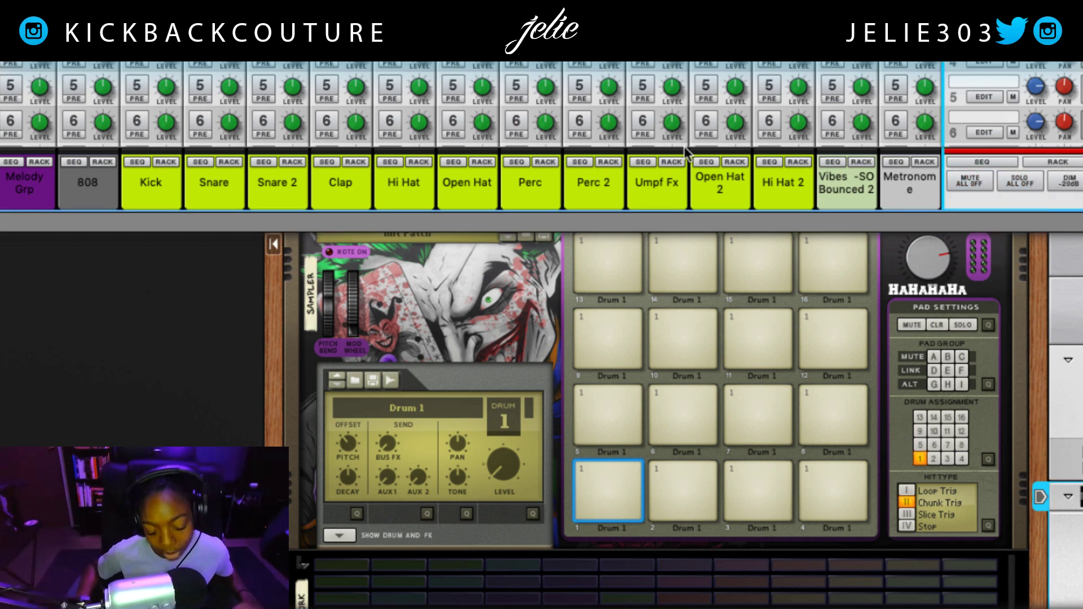
pyautogui.scroll(-5, 24, 144)
pyautogui.click(5, 65)
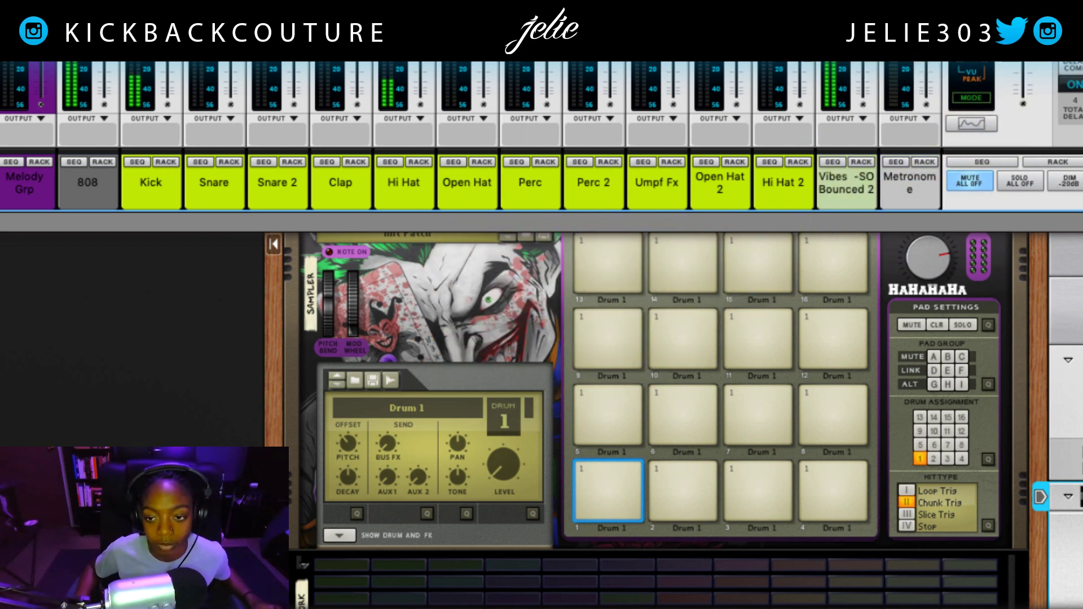
# Step: Show the reversed Vibes -SO Bounced 2 channel's Dr.OctoRex in the rack and set its Global Transpose to -12
pyautogui.hscroll(-7, 677, 417)
pyautogui.hscroll(-7, 541, 418)
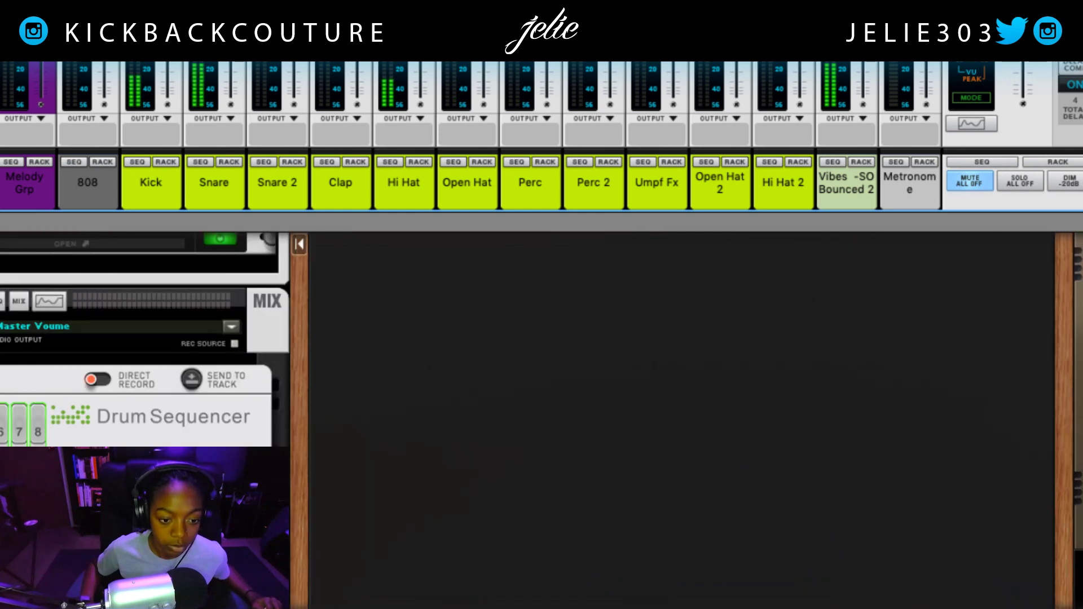
pyautogui.hscroll(4, 542, 417)
pyautogui.scroll(15, 542, 417)
pyautogui.scroll(-10, 751, 282)
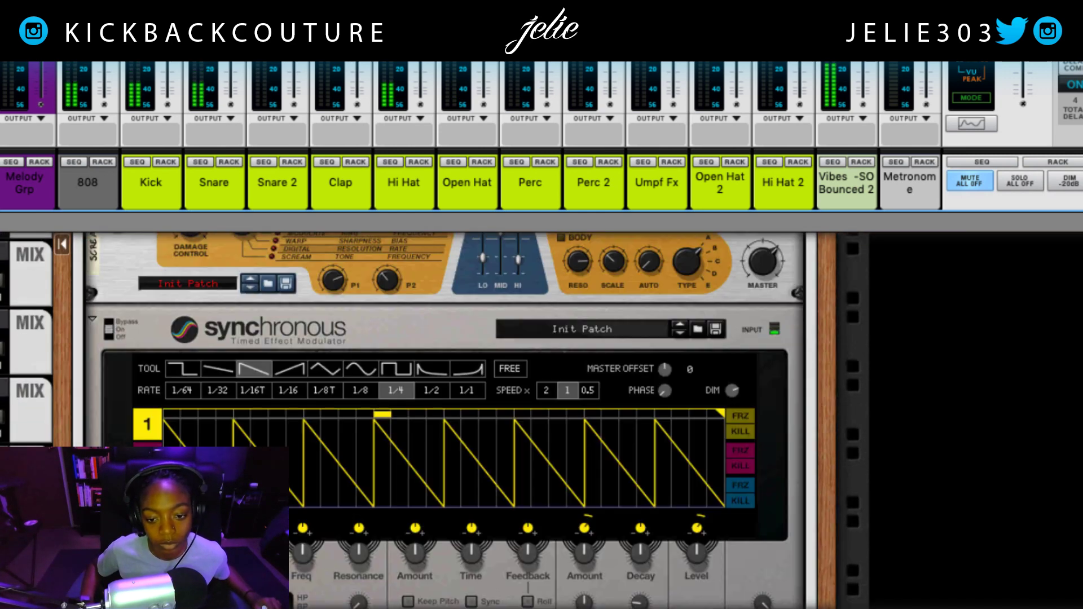
pyautogui.scroll(-4, 751, 282)
pyautogui.scroll(6, 749, 280)
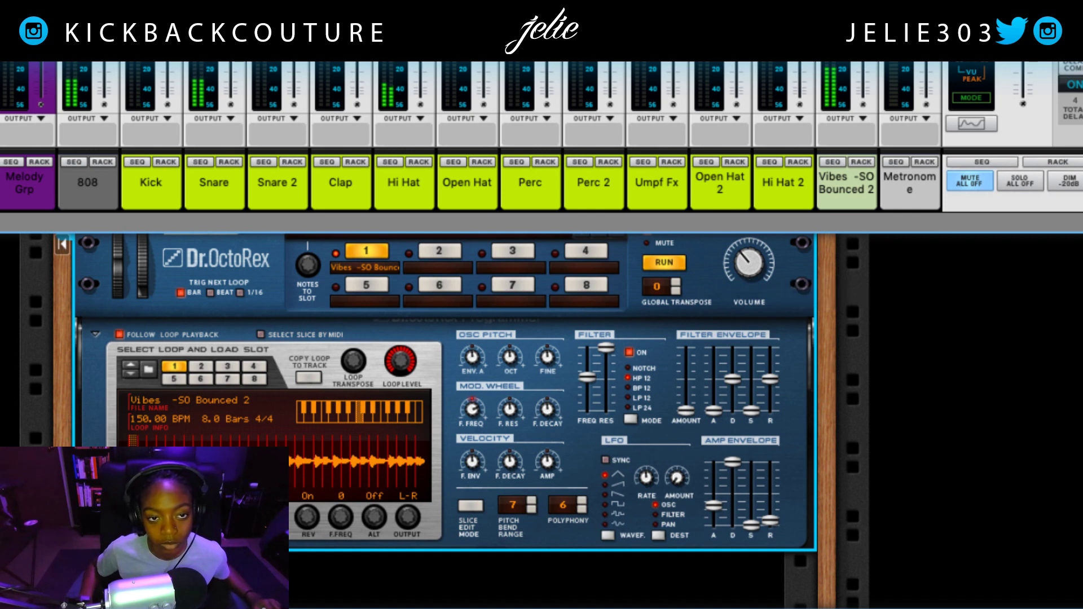
pyautogui.scroll(4, 471, 104)
pyautogui.click(846, 186)
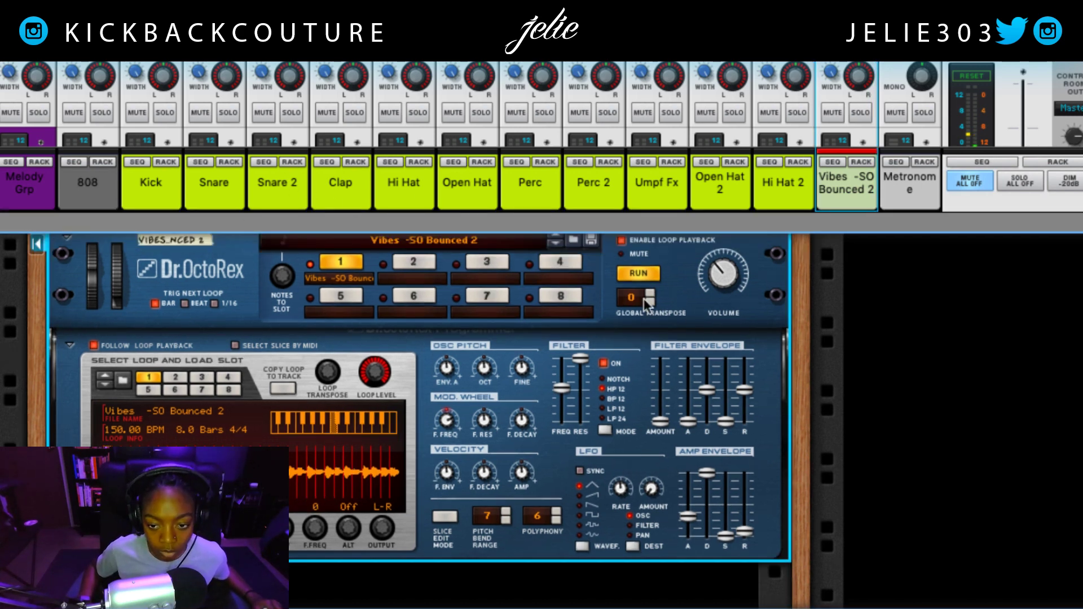
pyautogui.moveTo(635, 337); pyautogui.dragTo(648, 506)
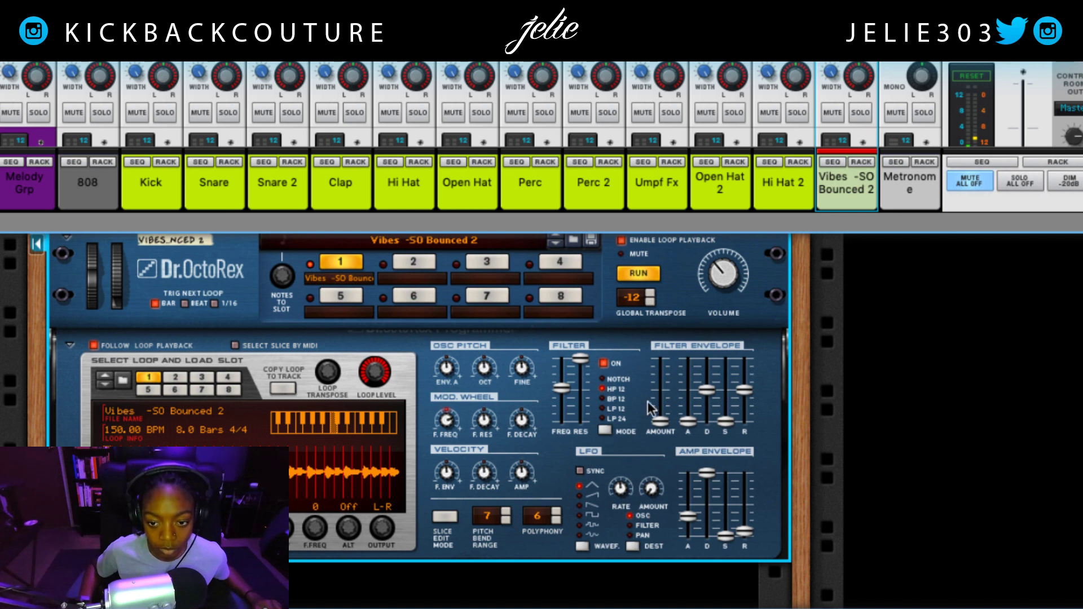
# Step: Lower the Dr.OctoRex filter's frequency and resonance to minimum and switch its mode through LP 12 to Notch
pyautogui.hscroll(5, 665, 405)
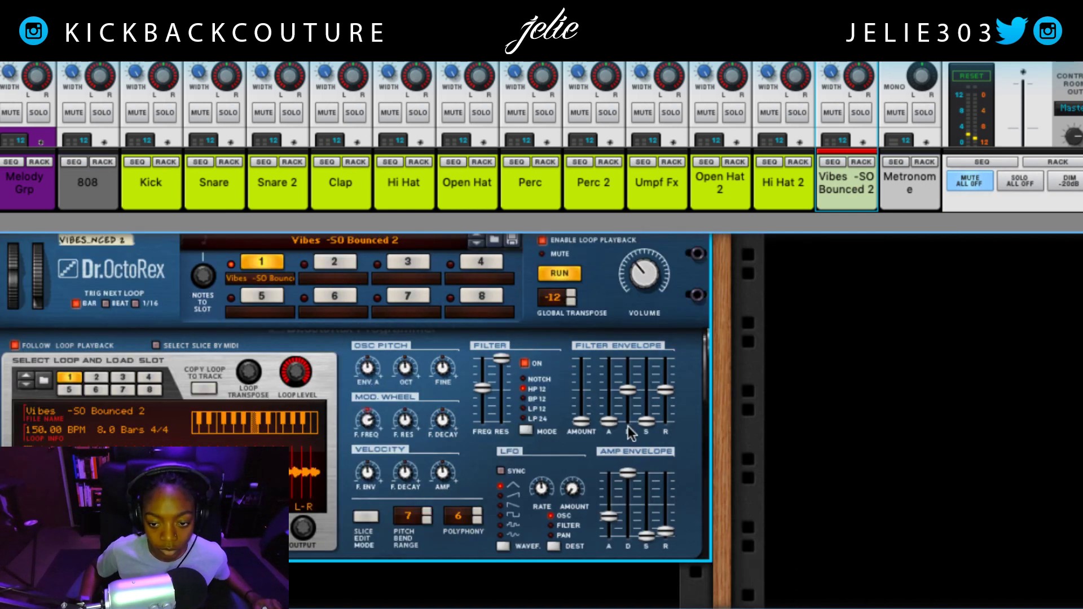
pyautogui.hscroll(4, 623, 482)
pyautogui.hscroll(-3, 572, 478)
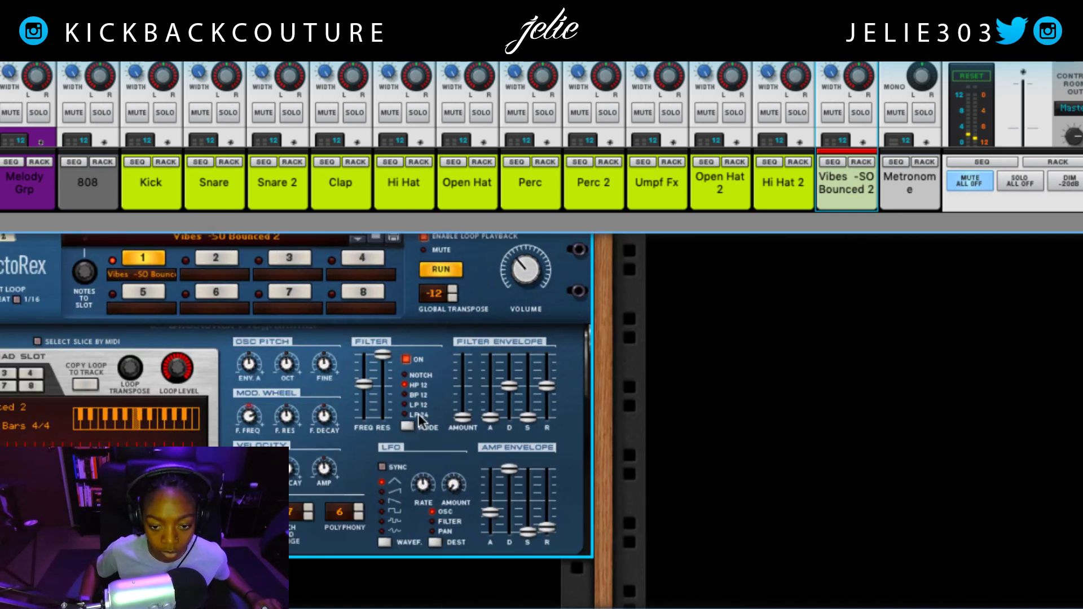
pyautogui.moveTo(359, 393); pyautogui.dragTo(374, 422)
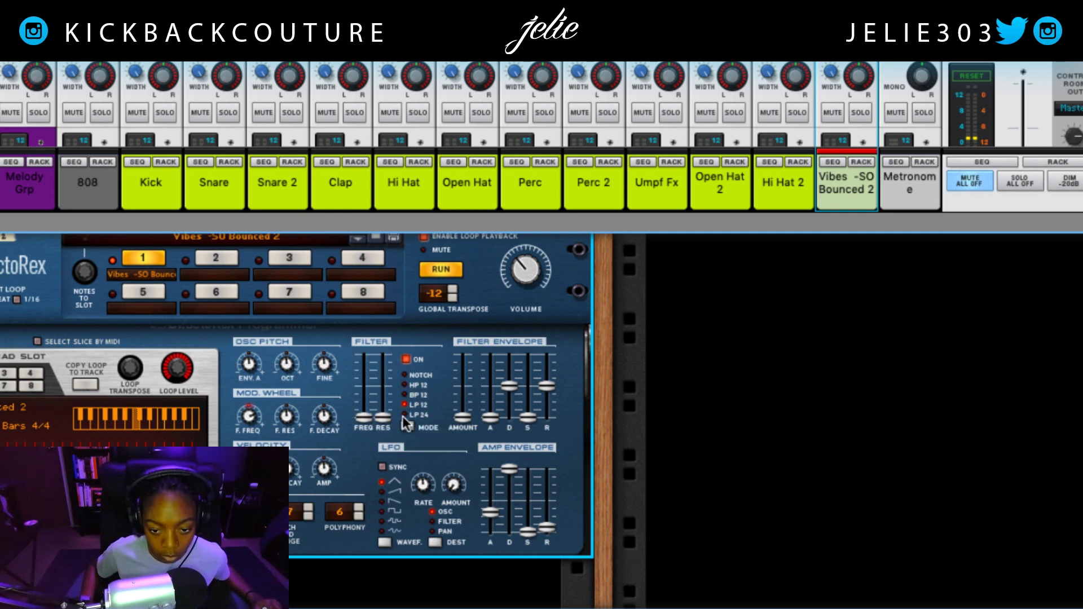
pyautogui.click(404, 376)
# Step: Set The Echo's filter frequency to 469.2 Hz in the effect chain
pyautogui.scroll(3, 221, 416)
pyautogui.scroll(10, 222, 416)
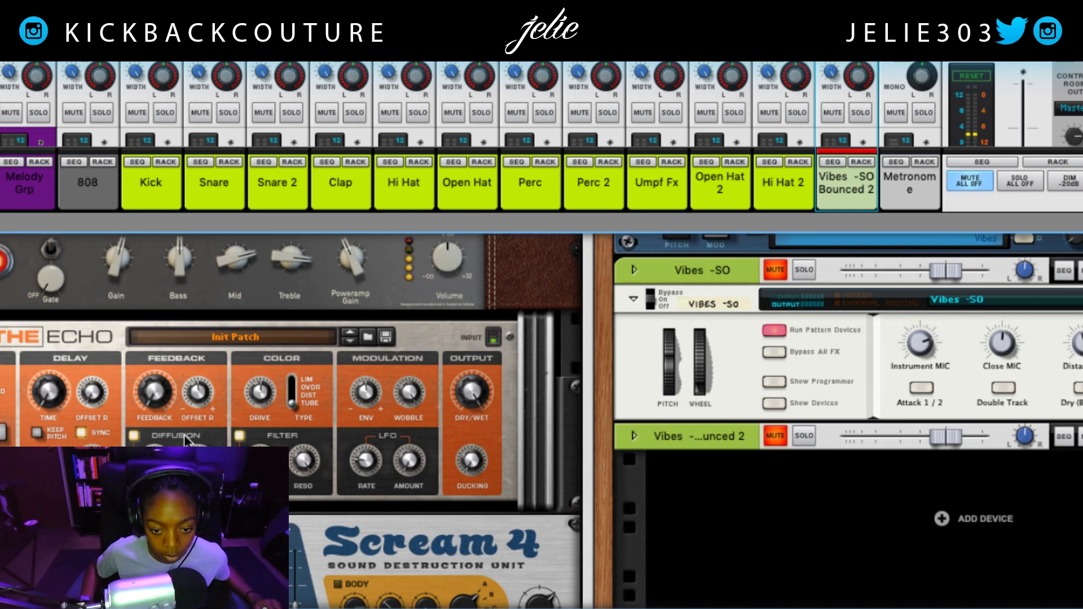
pyautogui.scroll(-1, 184, 435)
pyautogui.moveTo(260, 452)
pyautogui.mouseDown()
pyautogui.moveTo(262, 427)
pyautogui.moveTo(255, 441)
pyautogui.mouseUp()
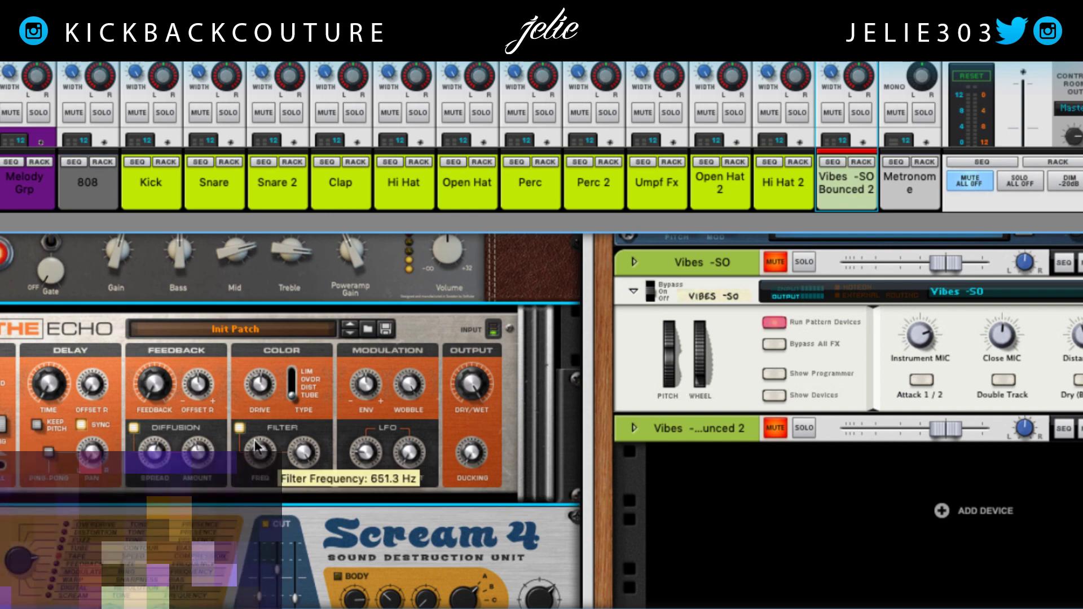
pyautogui.scroll(1, 260, 451)
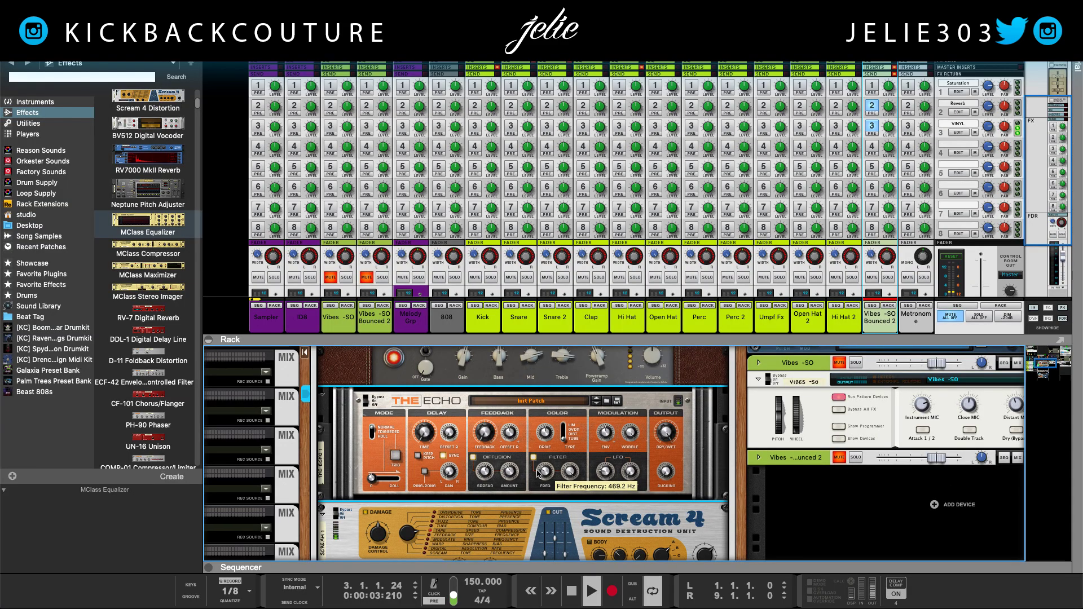
# Step: Enable the low-pass filter at 1.13 kHz and the high-pass filter in the Vibes -SO Bounced 2 channel's Spectrum EQ
pyautogui.scroll(5, 524, 478)
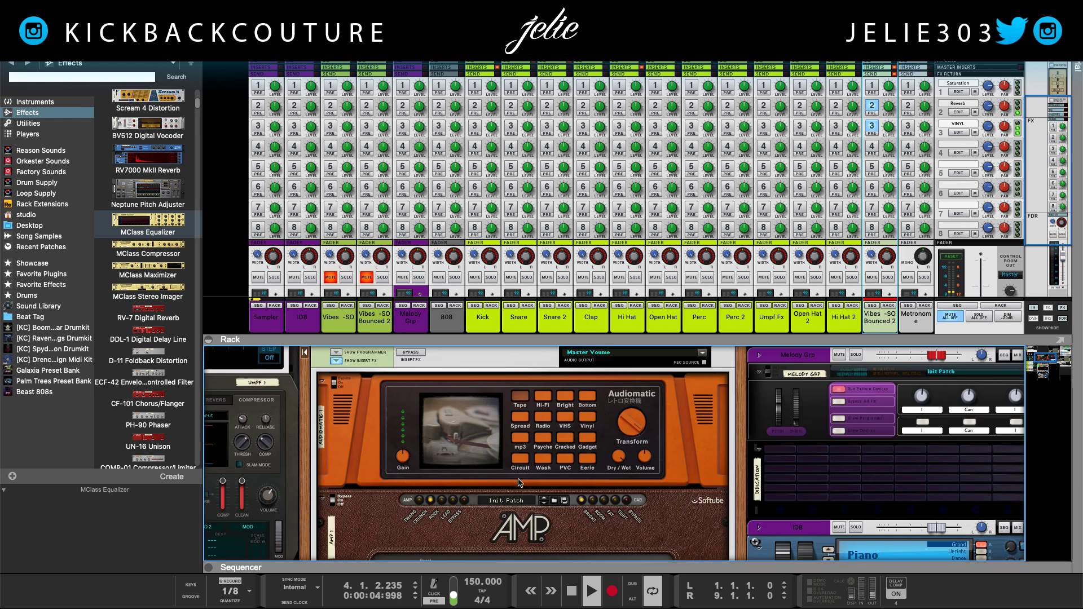
pyautogui.press('F2')
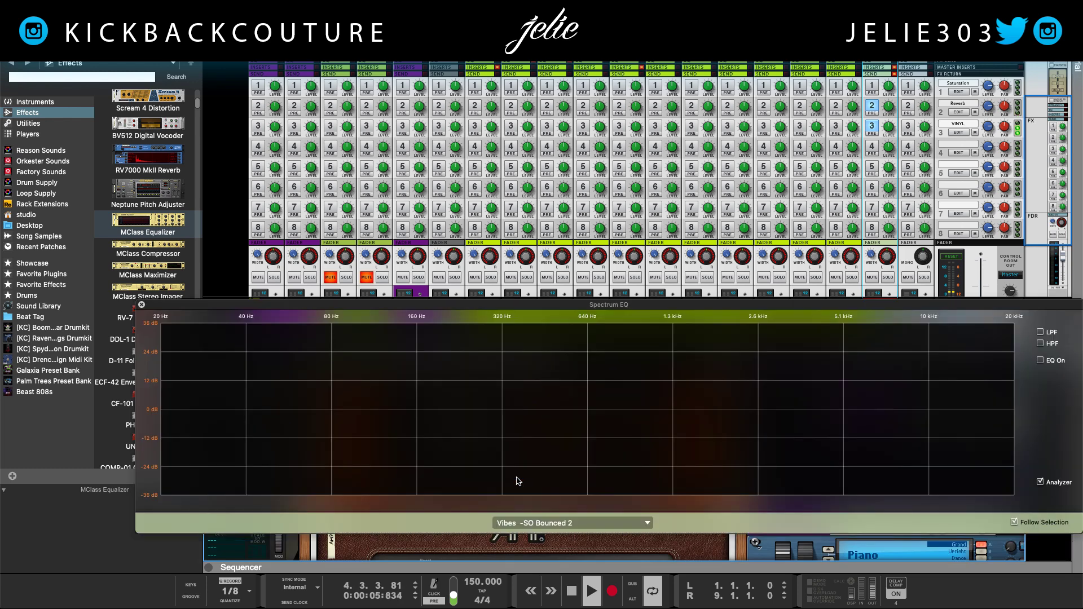
pyautogui.click(1039, 333)
pyautogui.moveTo(798, 416); pyautogui.dragTo(662, 419)
pyautogui.click(1039, 343)
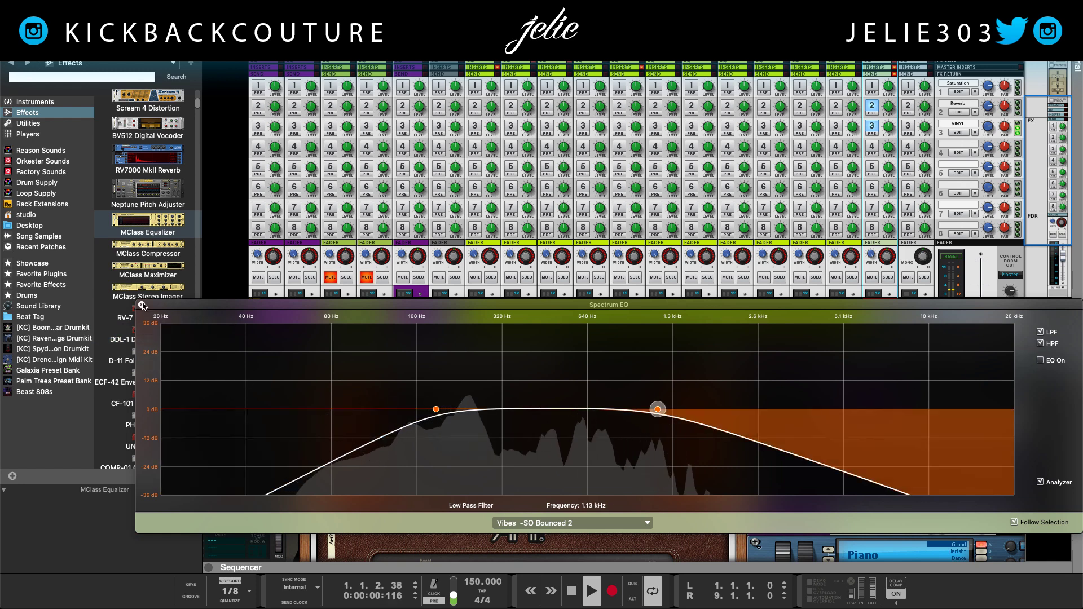
pyautogui.press('F2')
pyautogui.press('space')
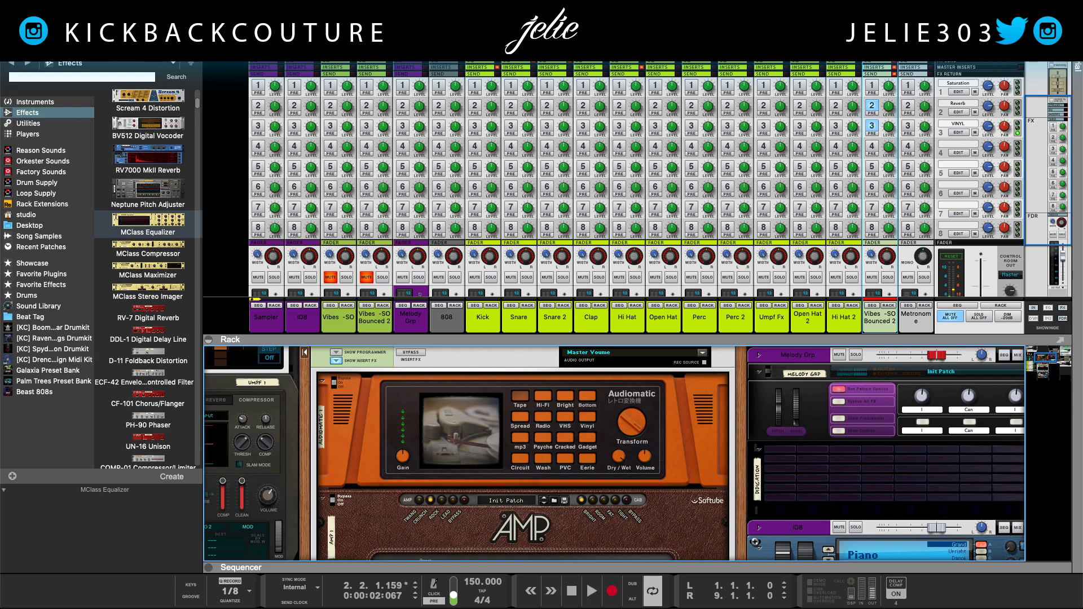